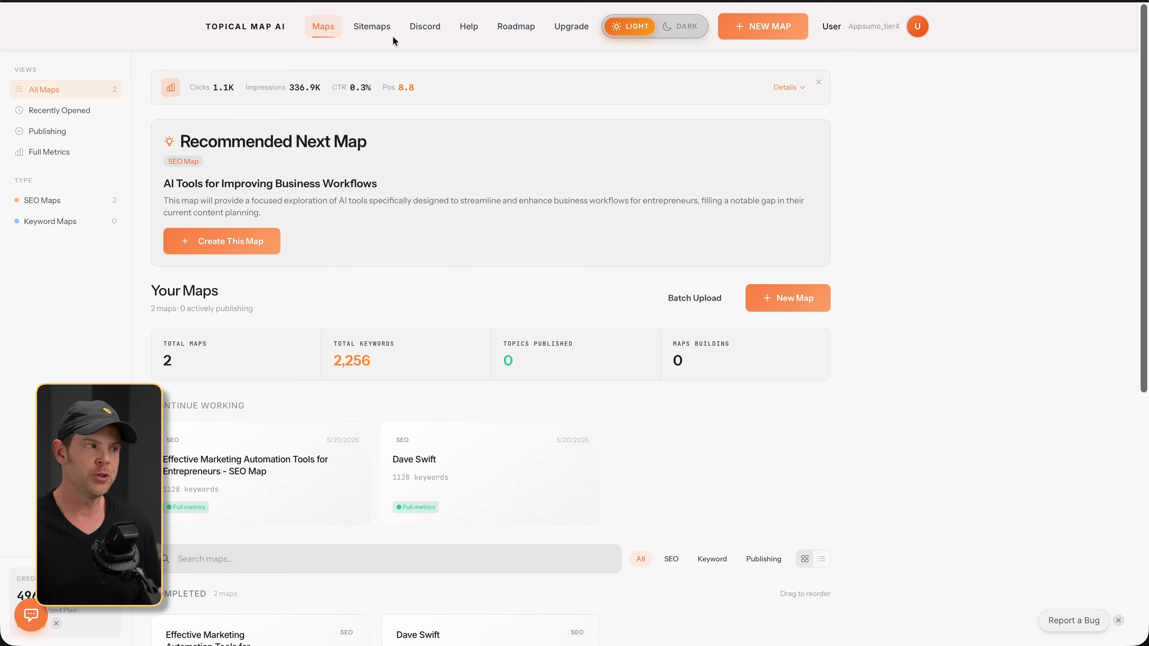
Step: Go to the sitemaps section and inspect the URL list of the imported sitemap
left_click(367, 30)
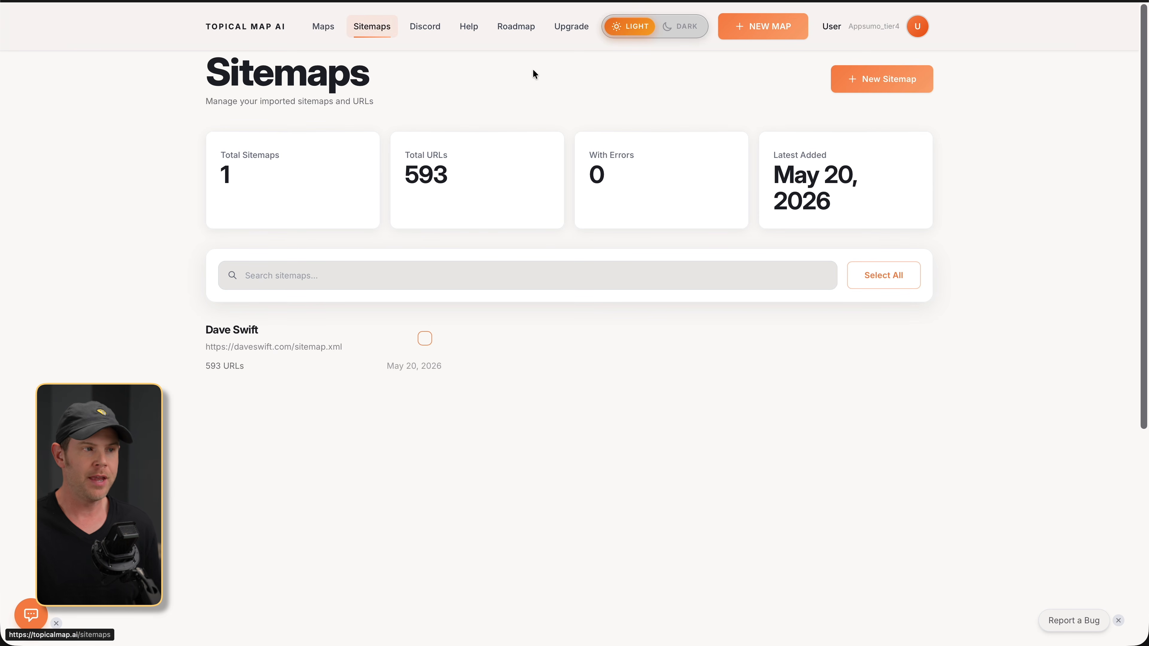
left_click(884, 79)
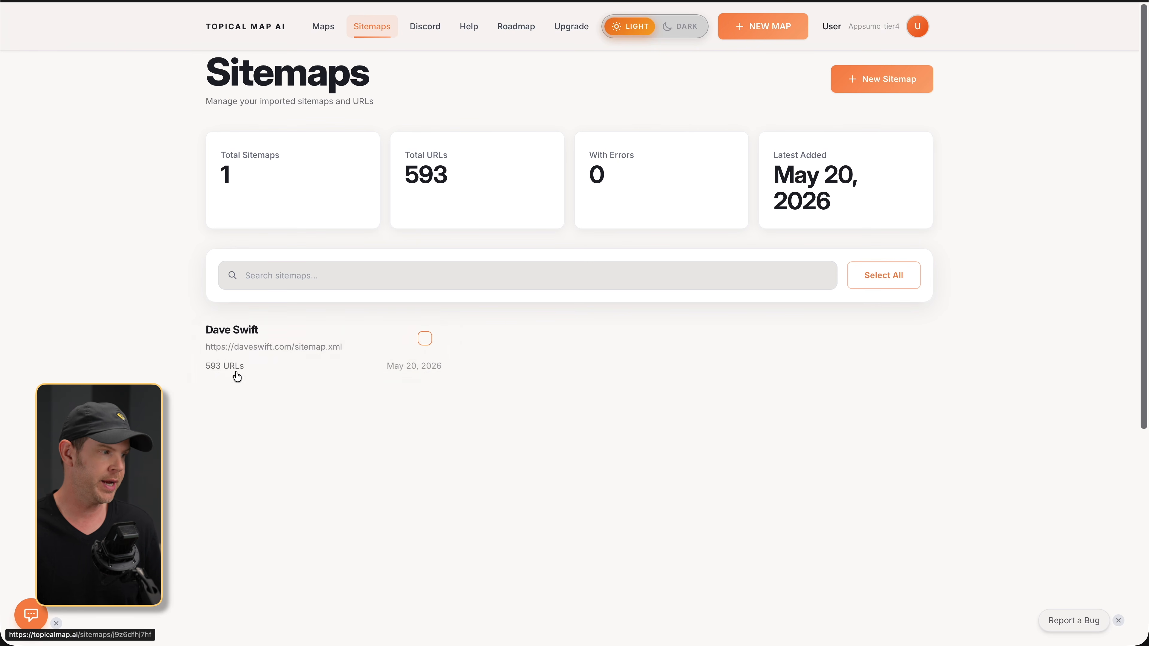
left_click(272, 361)
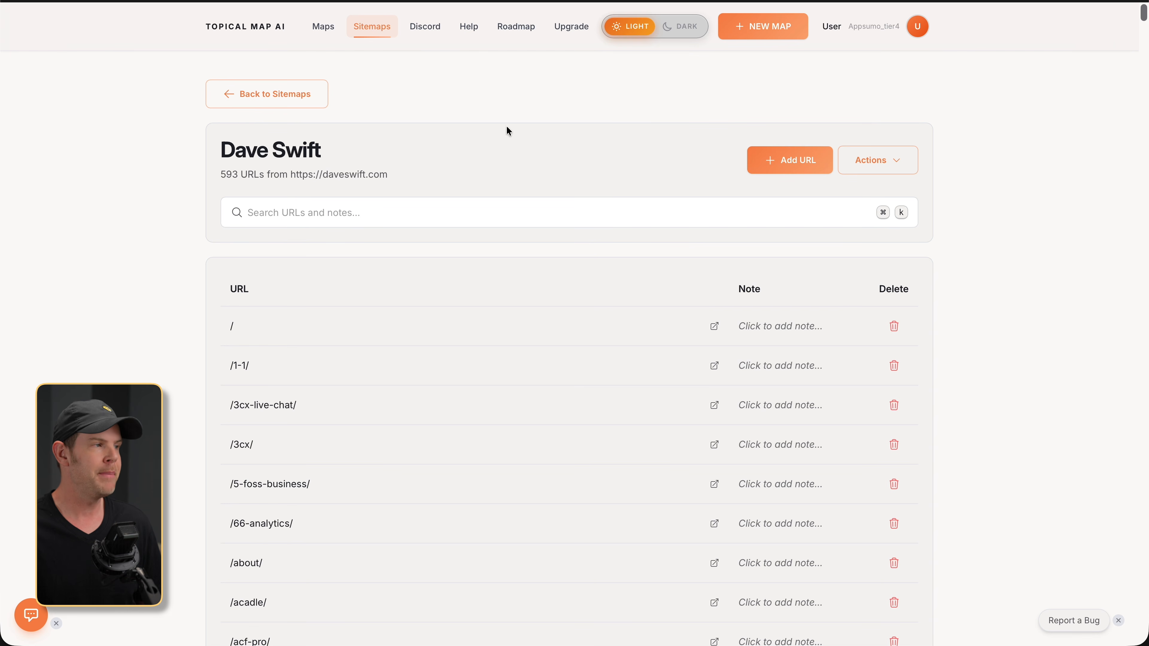
Step: Return to the maps overview and look through the existing completed maps
left_click(323, 28)
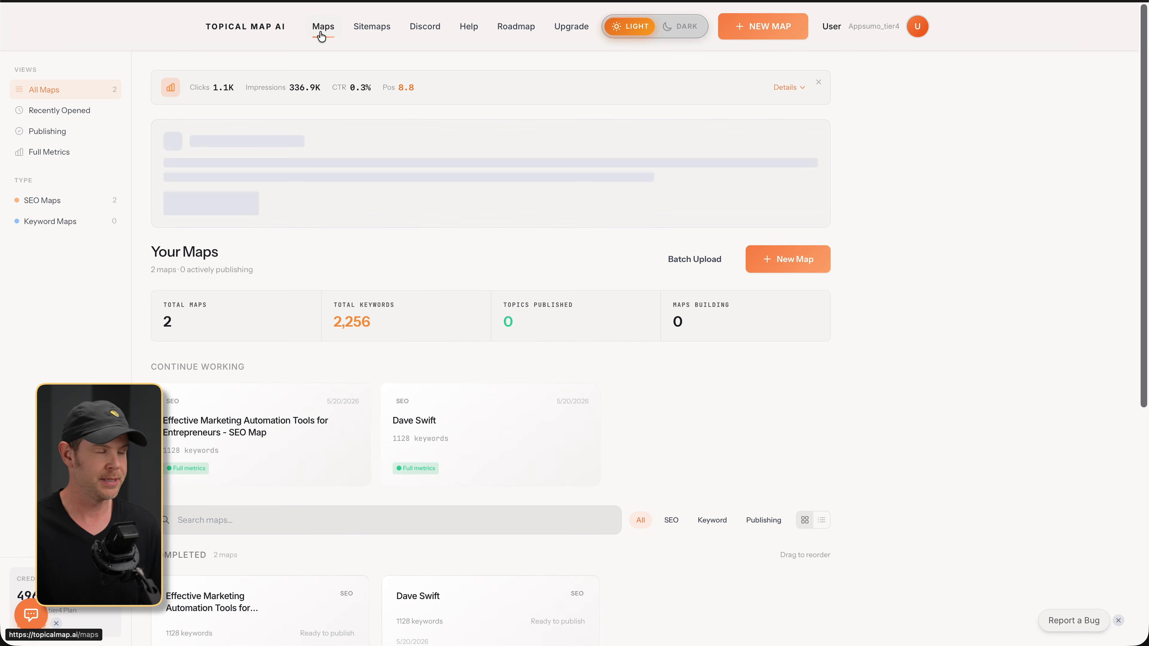
scroll(950, 392, "down", 2)
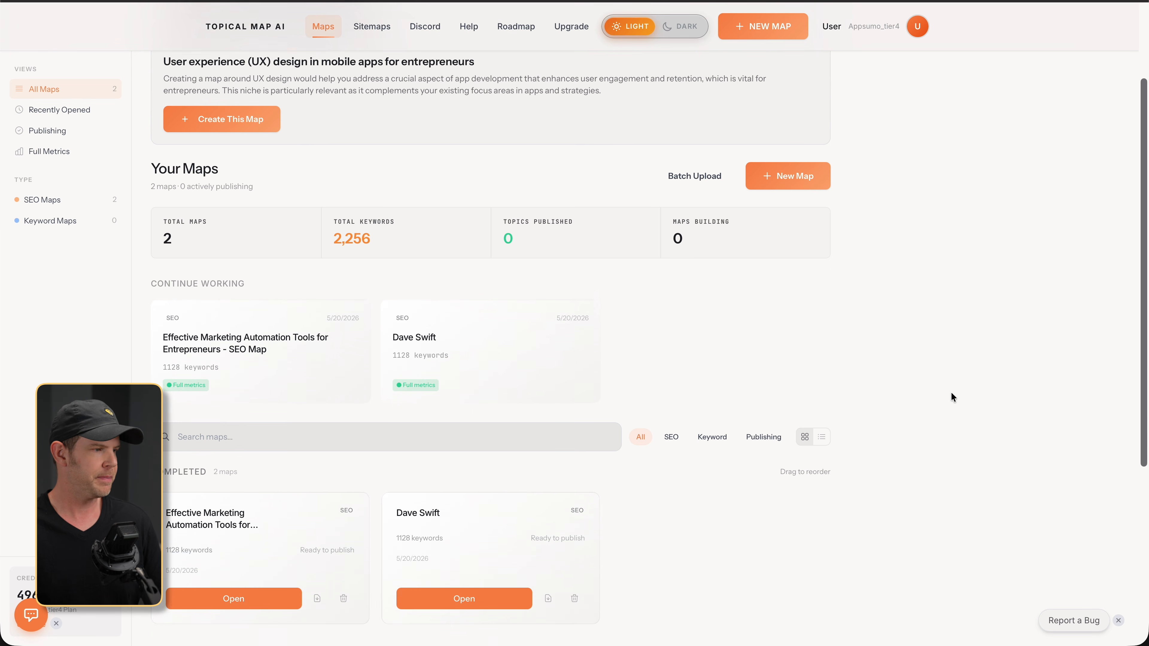
scroll(951, 393, "down", 5)
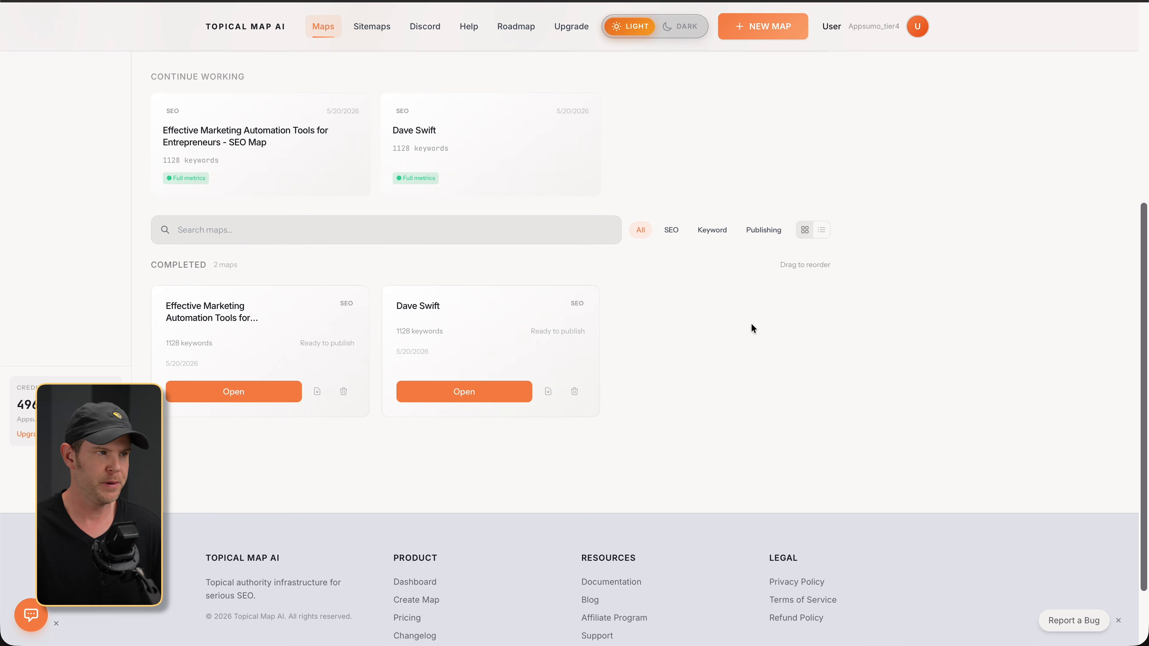
Step: Start a new map of the SEO Map type and reveal its advanced options
left_click(759, 33)
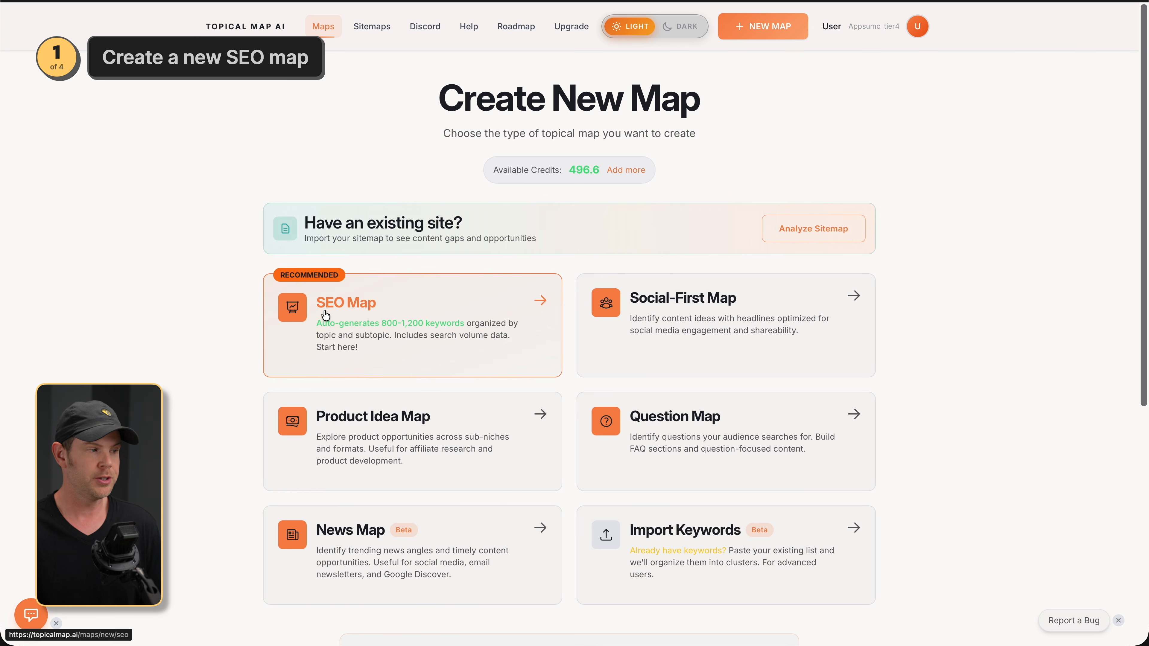
left_click(390, 304)
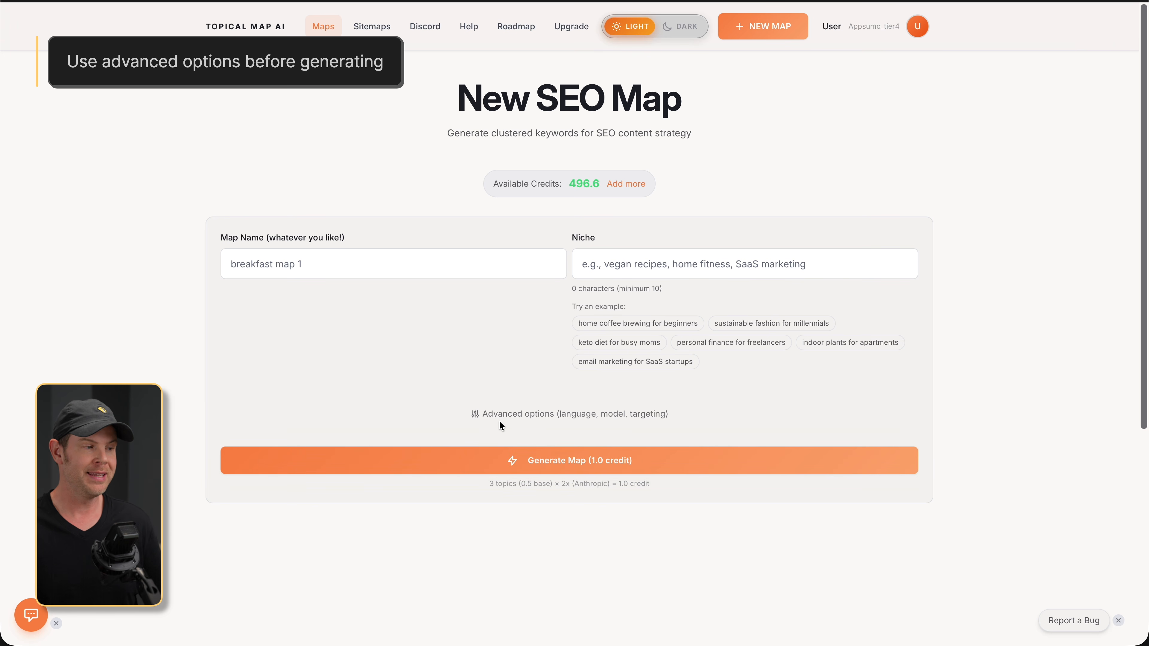
left_click(505, 415)
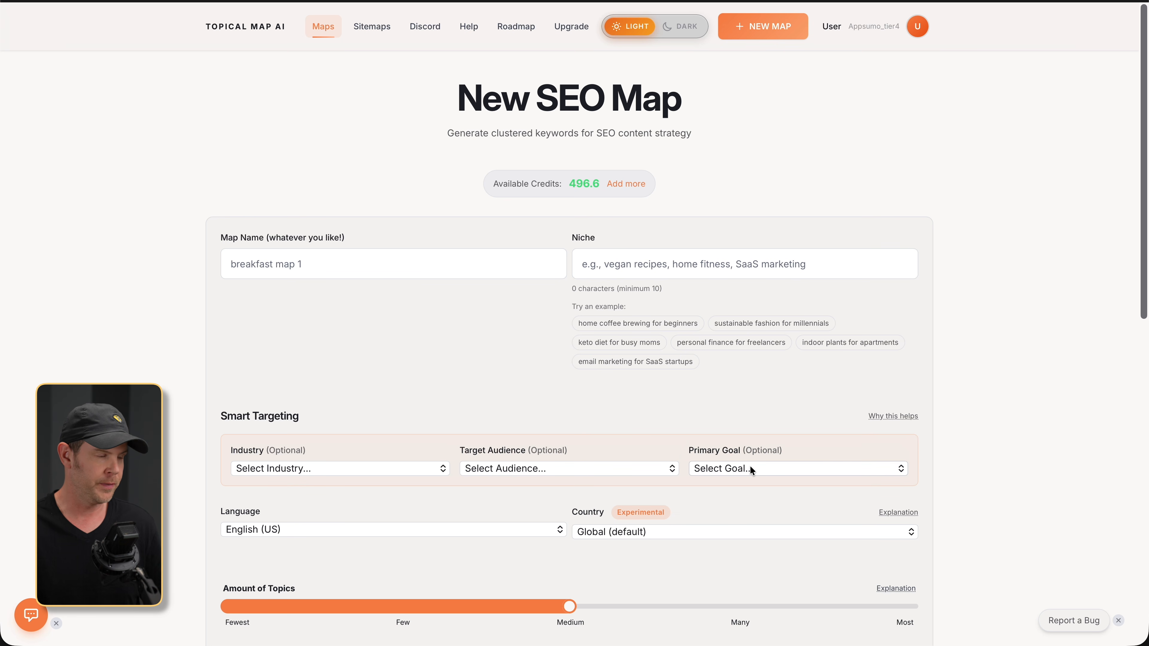
Step: Set smart targeting to the Technology & Software industry, the Entrepreneurs audience and the Generate More Leads goal
left_click(386, 466)
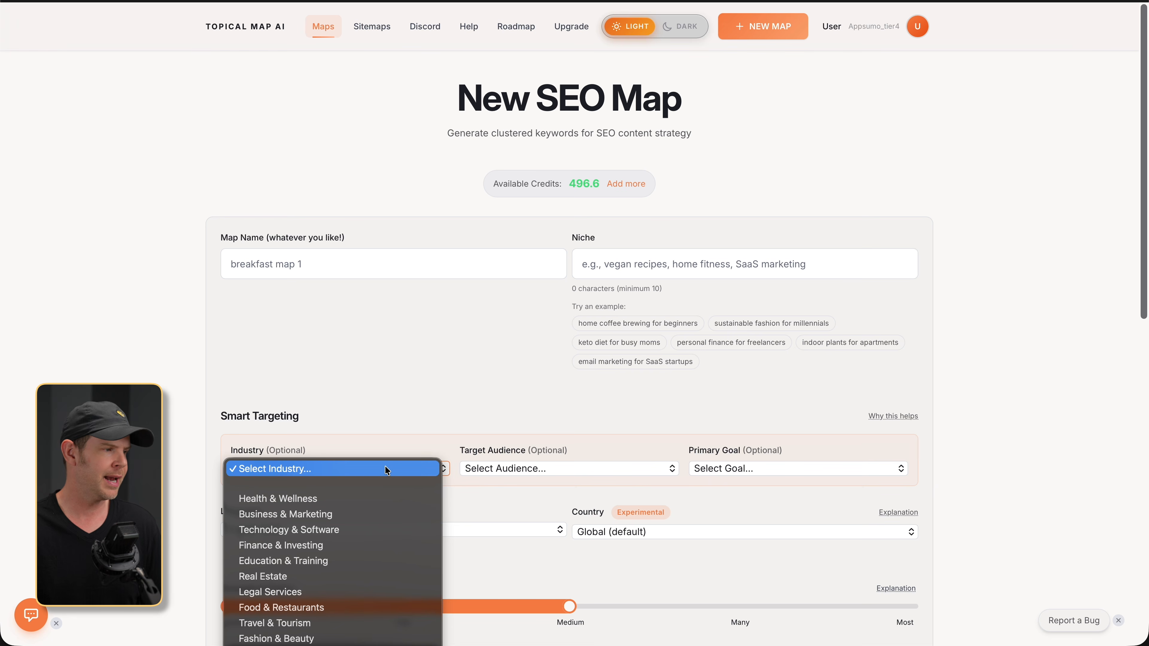
left_click(377, 529)
left_click(515, 470)
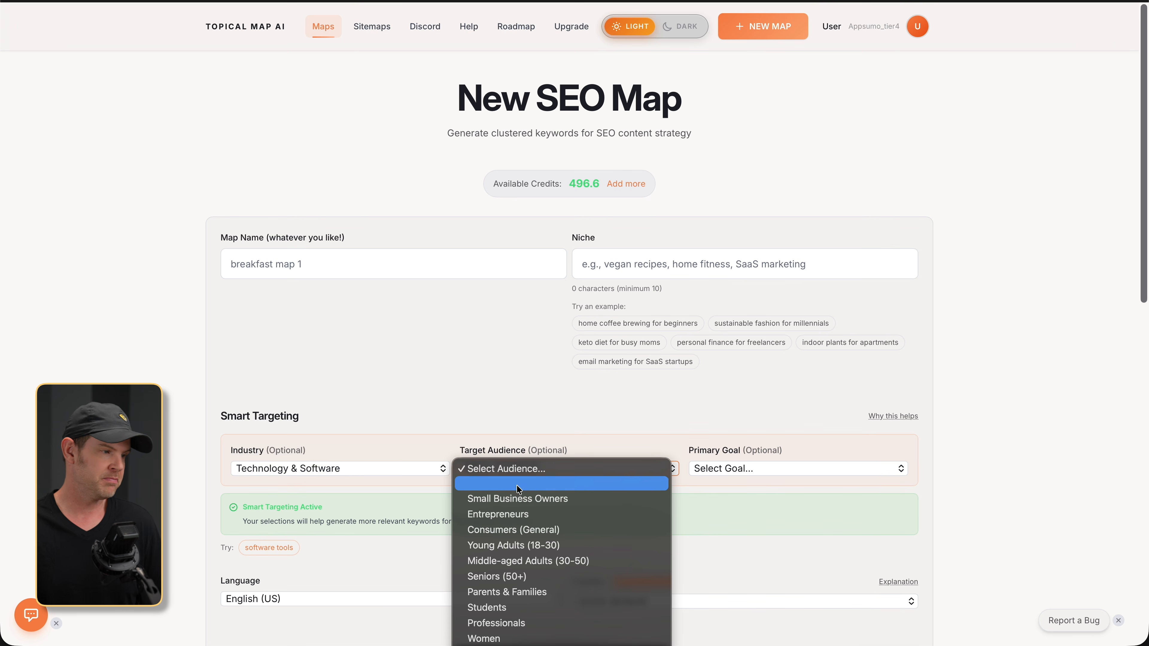
left_click(522, 515)
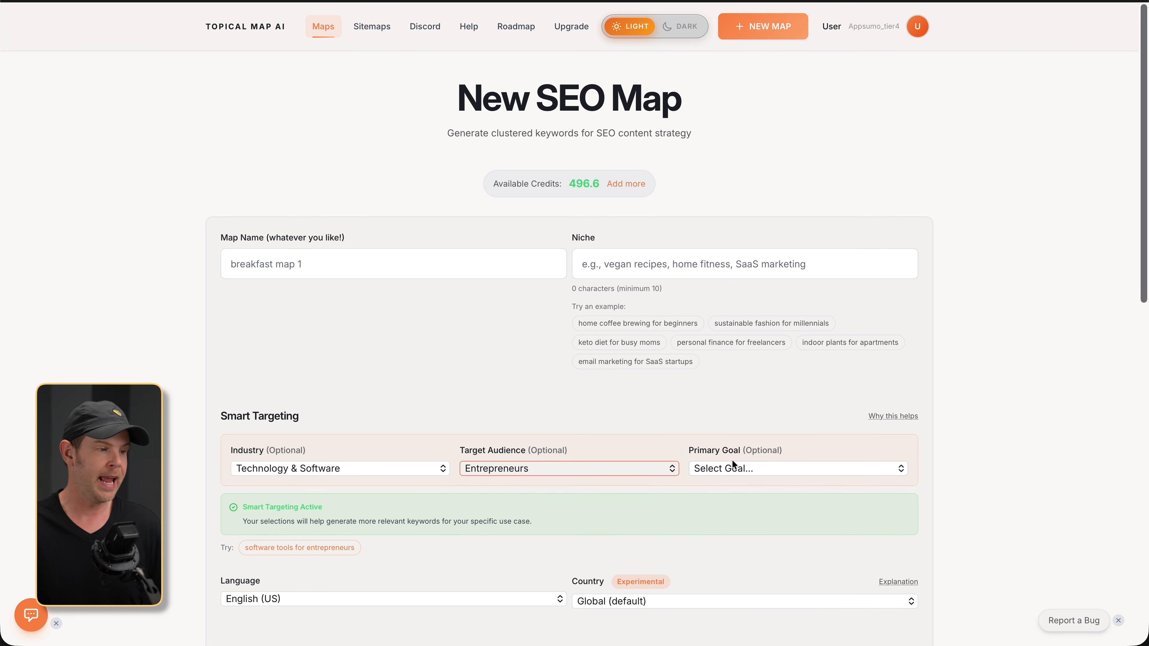
left_click(737, 469)
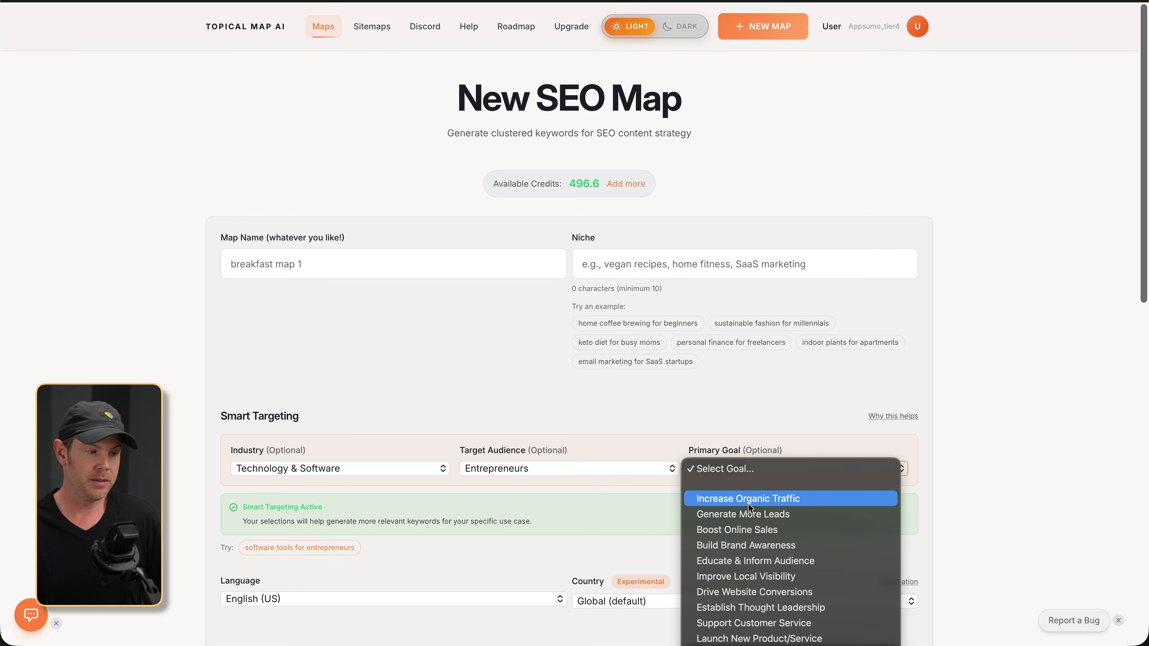
left_click(751, 519)
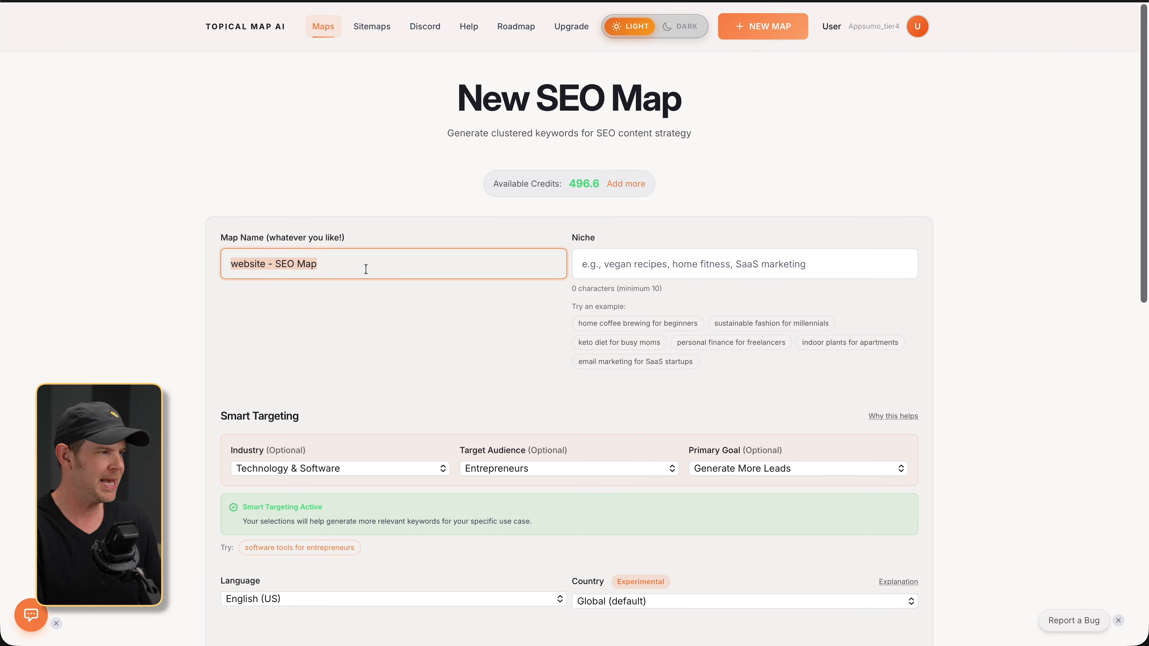
Step: Name the map "Website Management" and enter the niche "Website Management for Entrepreneurs and Coaches"
type("Dave Swif")
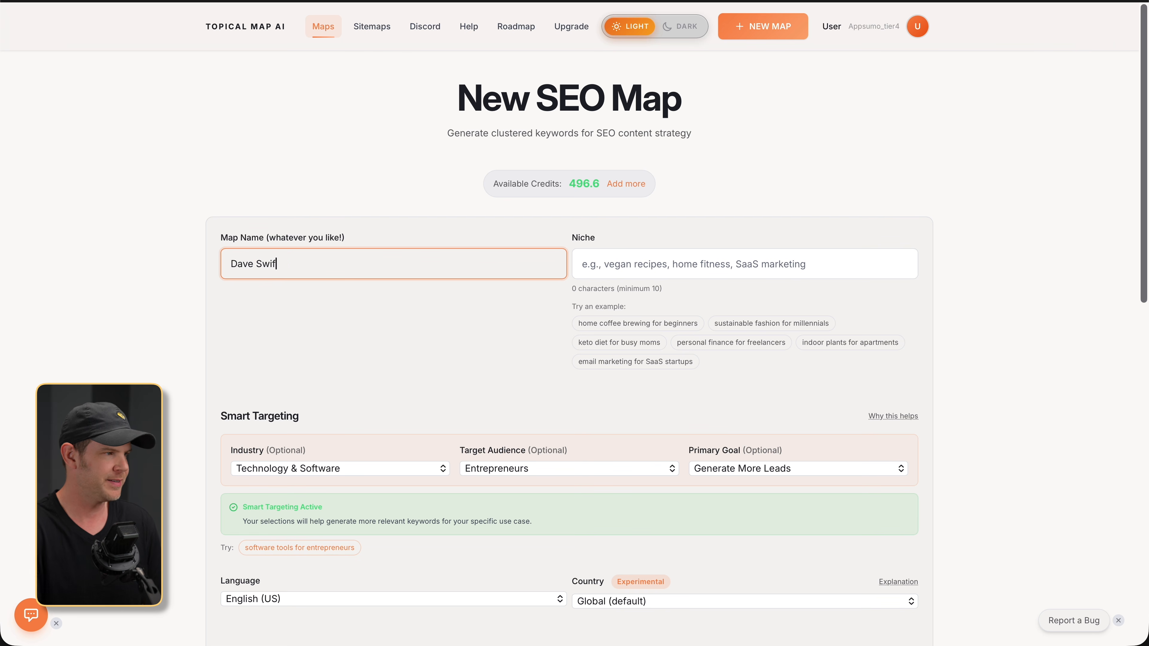
type("t")
left_click(704, 272)
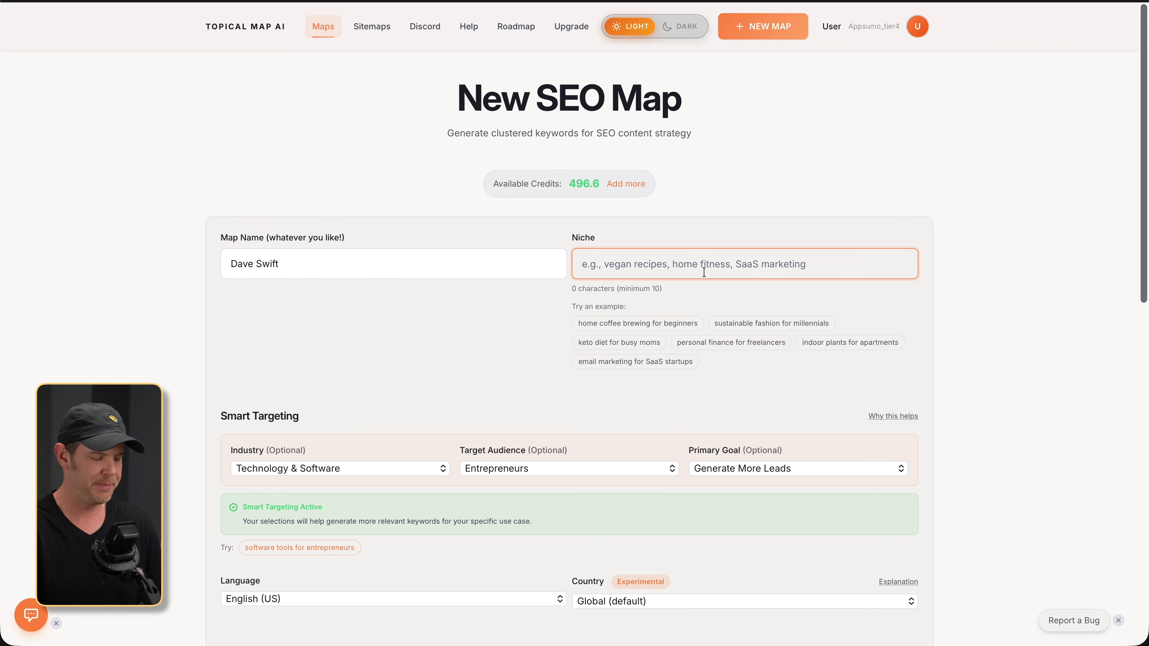
type("Map")
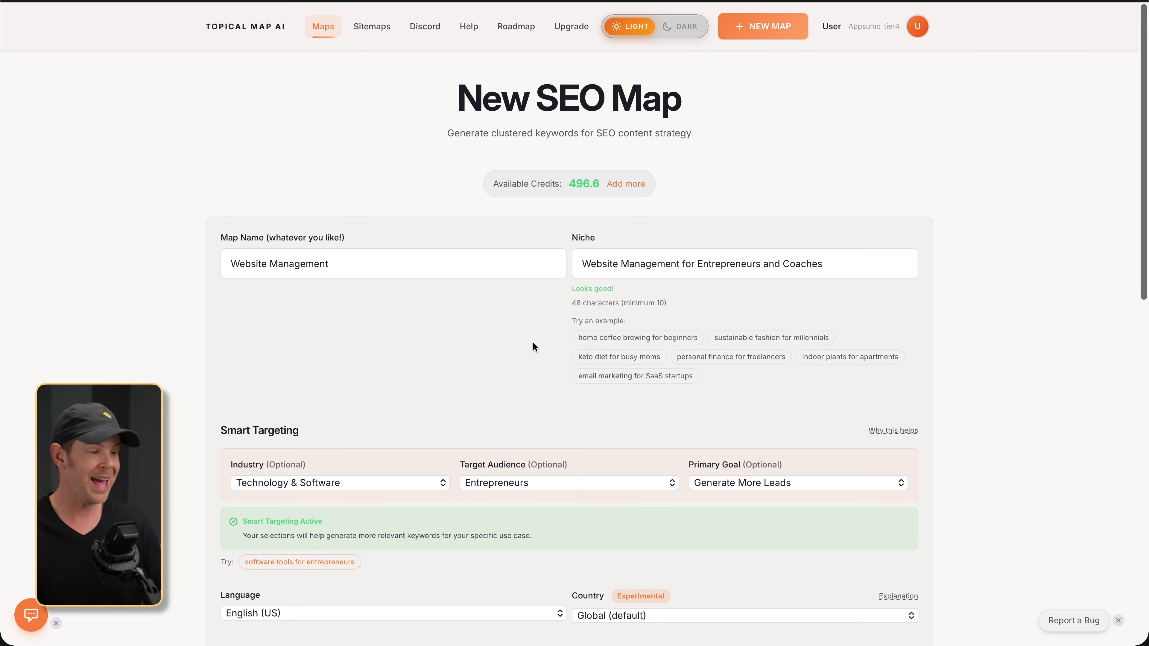
Step: Check the advanced settings and the language and country choices available for the new map
scroll(533, 343, "down", 3)
scroll(532, 343, "down", 3)
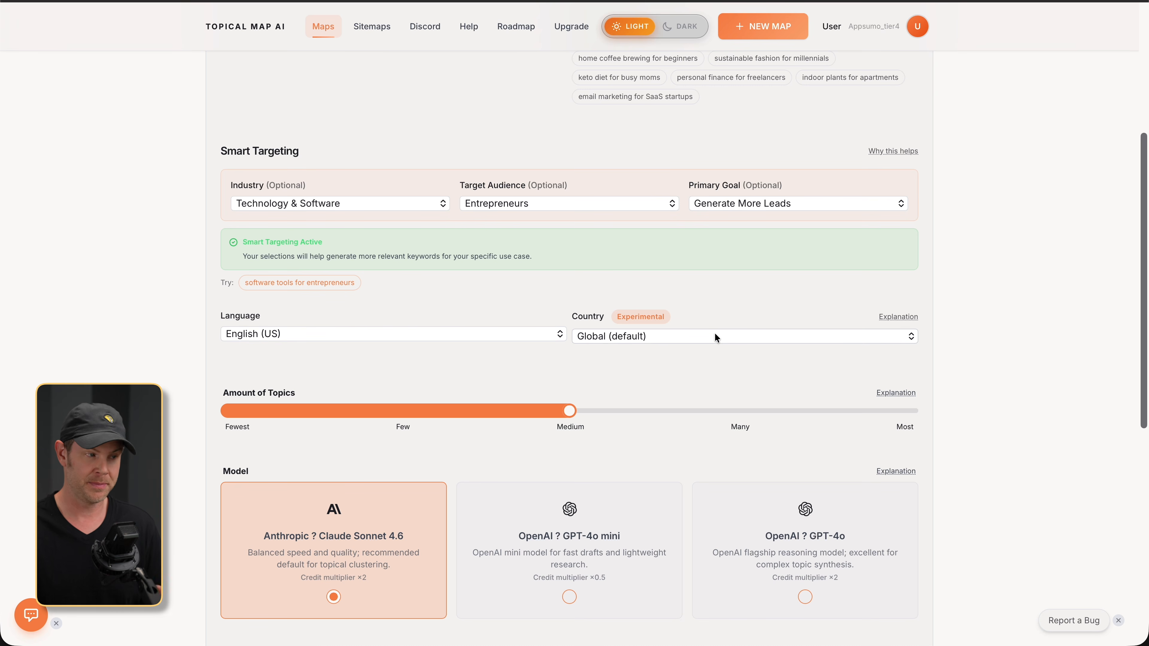
scroll(476, 344, "down", 2)
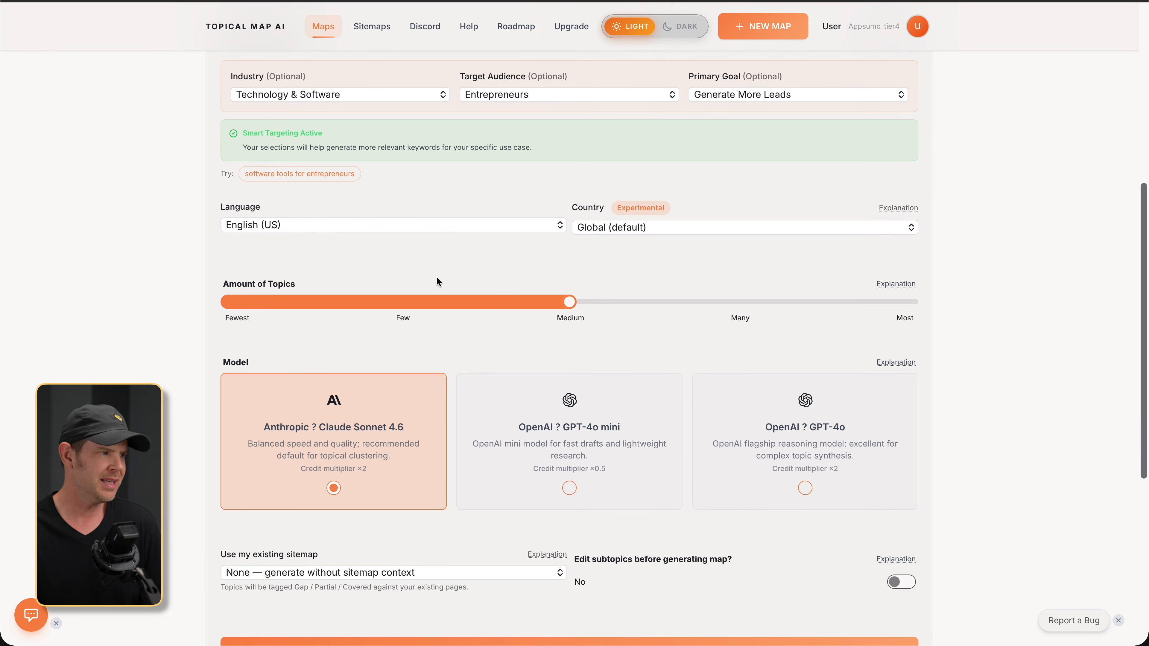
left_click(407, 224)
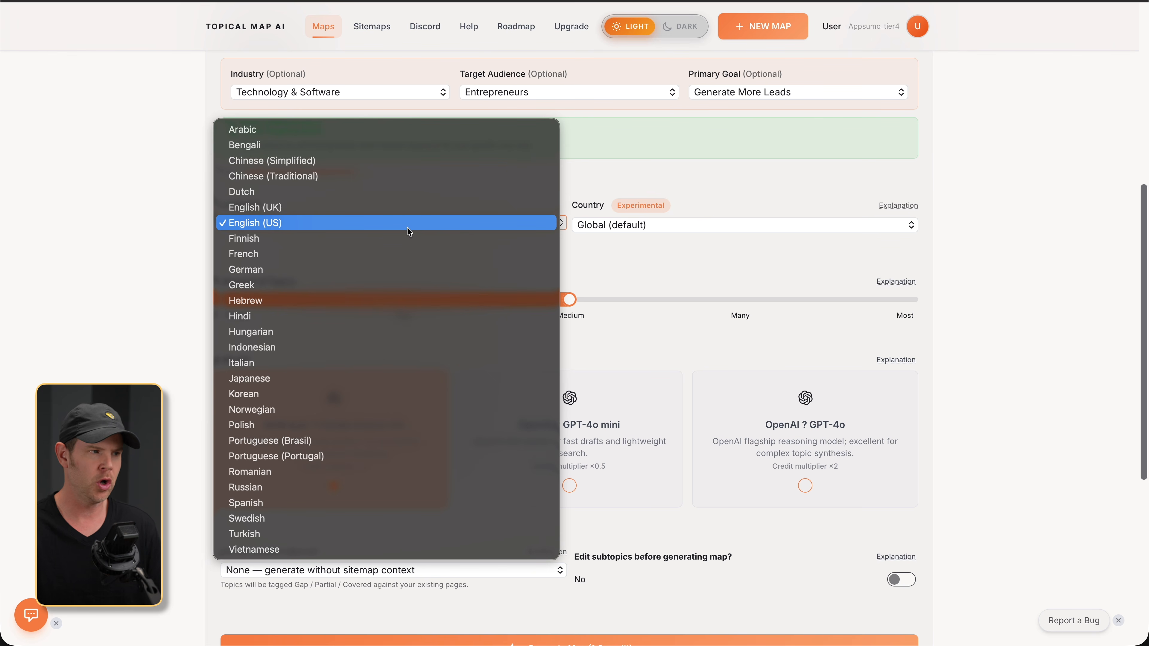
left_click(408, 232)
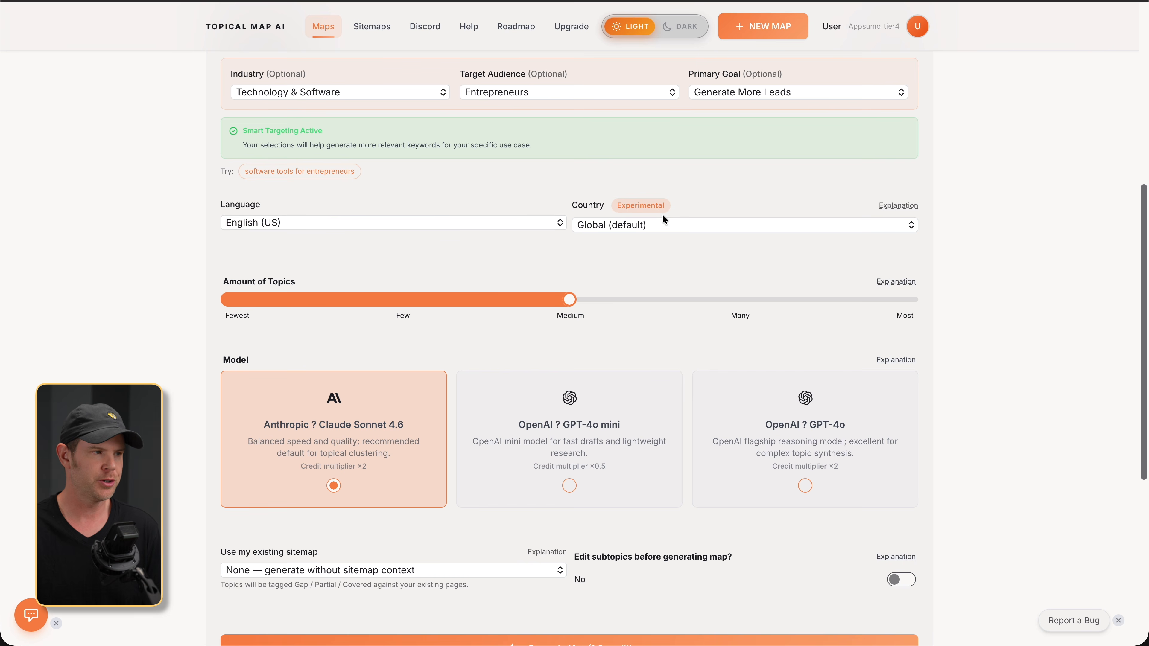
left_click(663, 224)
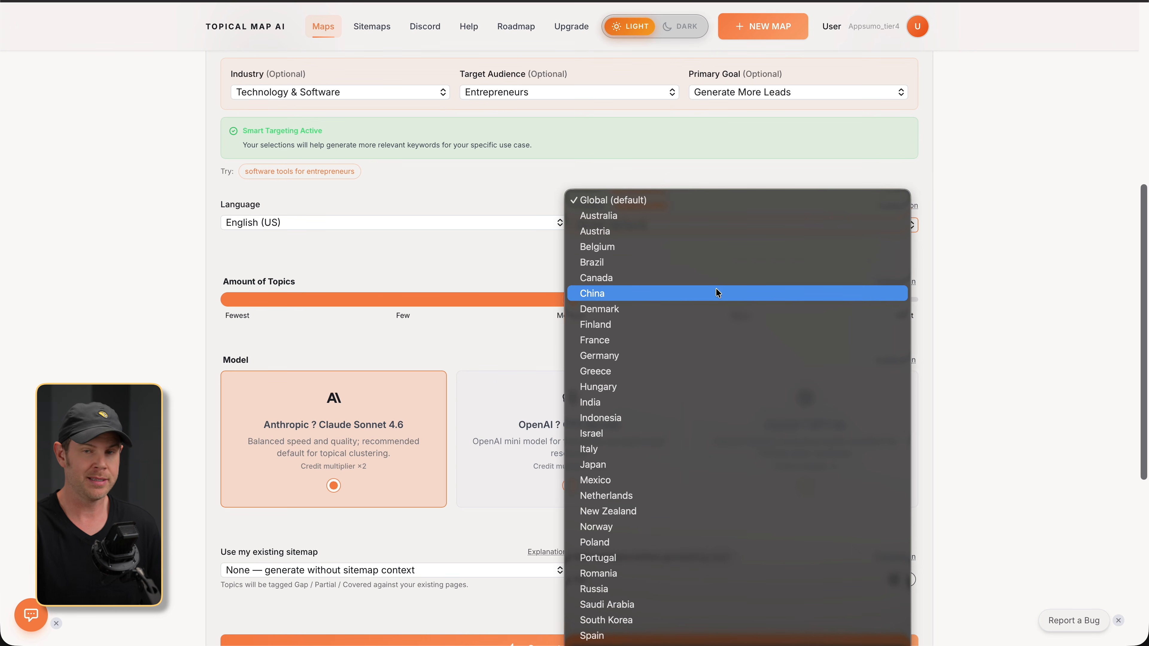
left_click(534, 219)
left_click(534, 219)
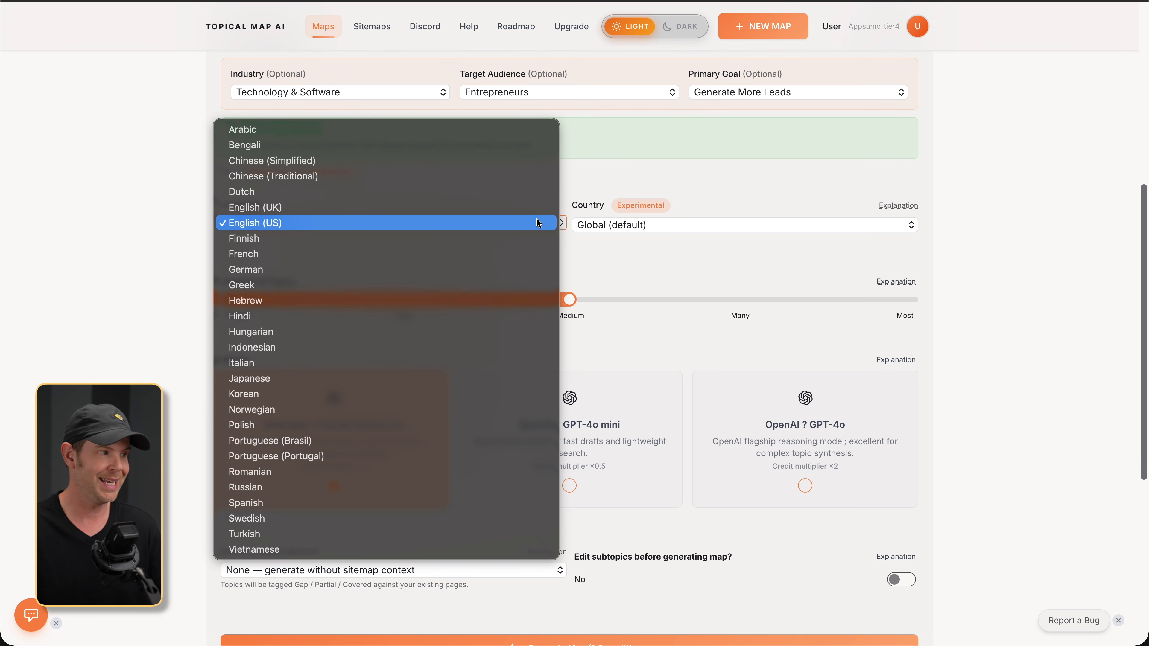
left_click(536, 222)
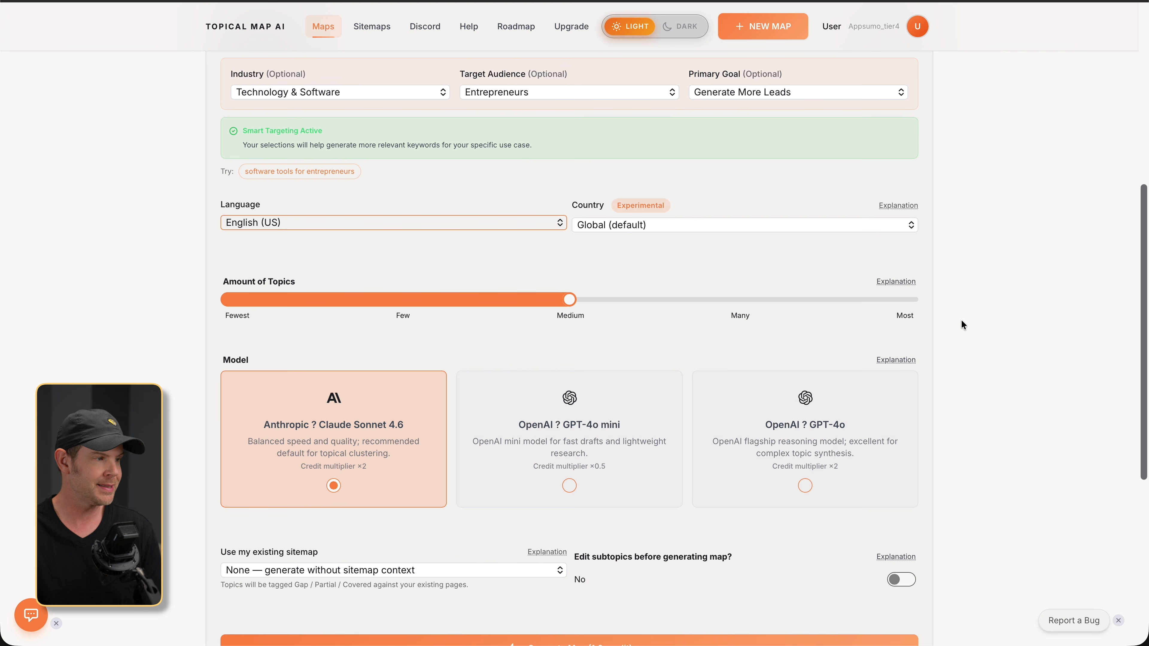
Step: Choose the imported 593-URL sitemap as the existing sitemap context for the new map
scroll(732, 390, "down", 4)
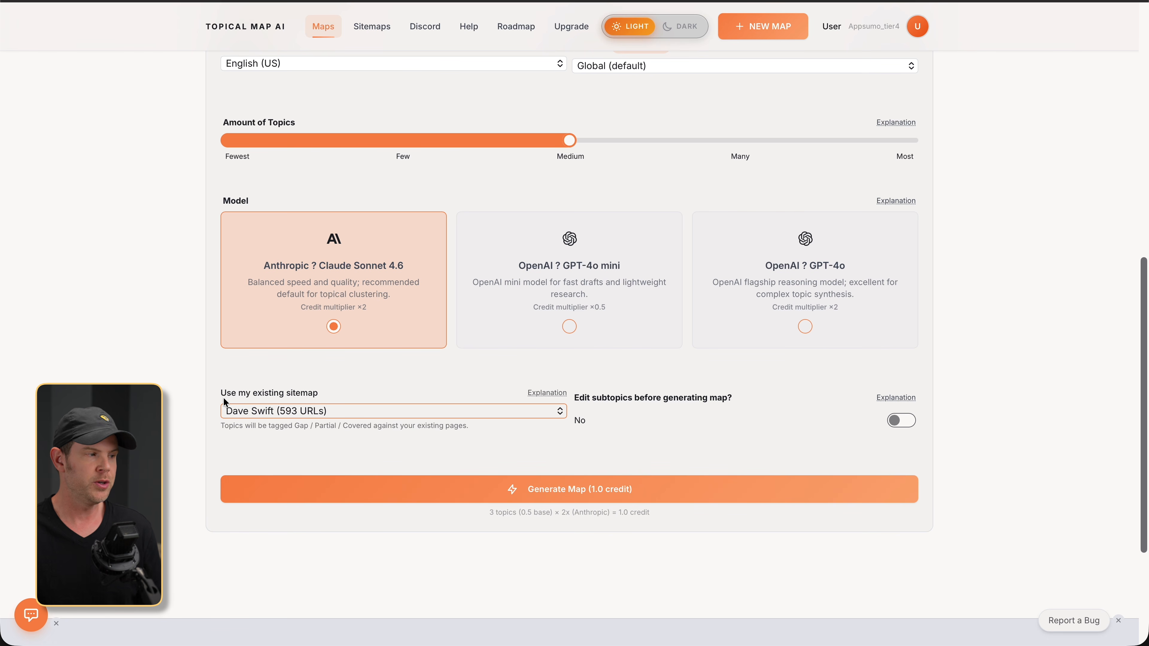
left_click(335, 410)
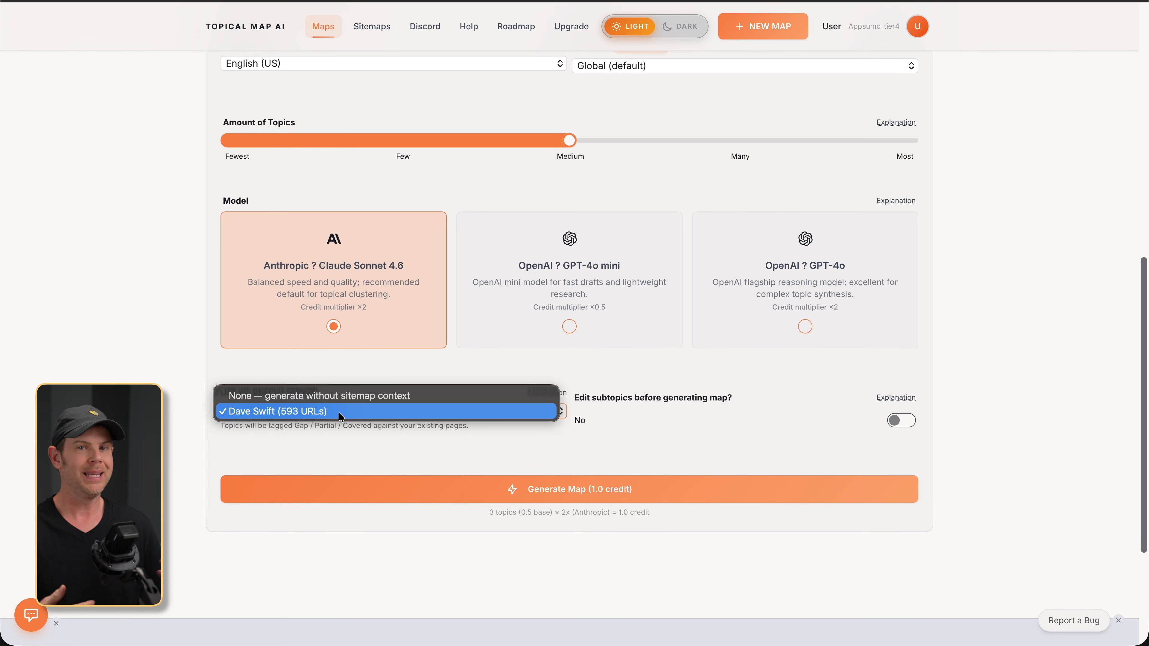
left_click(340, 412)
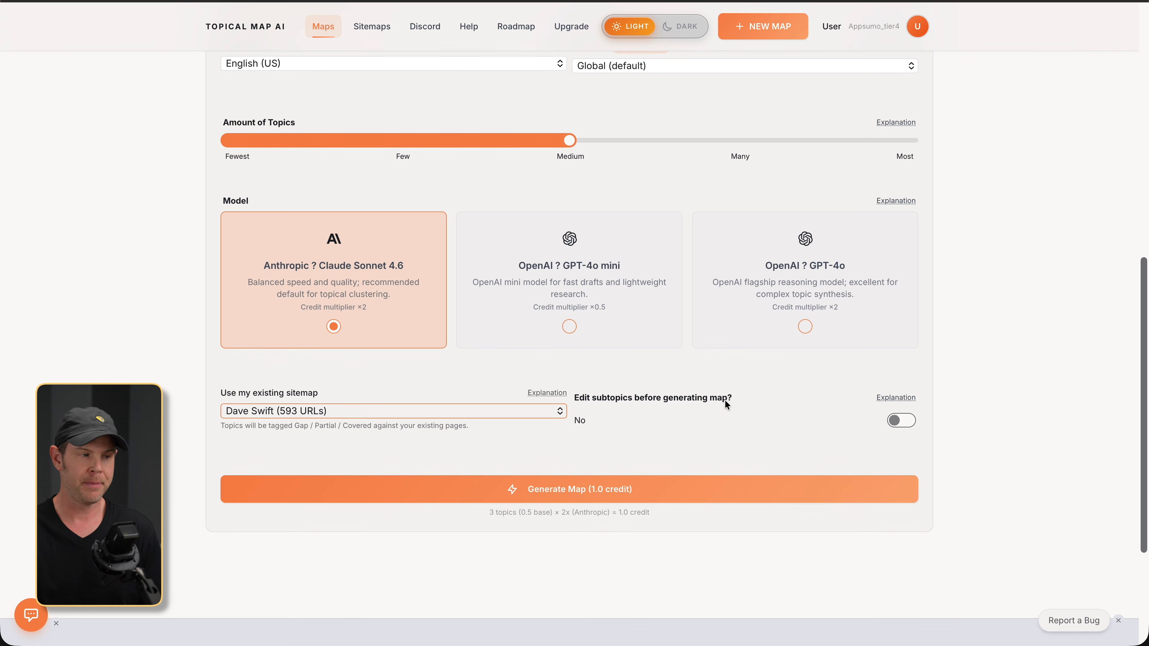
Step: Enable editing subtopics before generation and generate the map
left_click(898, 420)
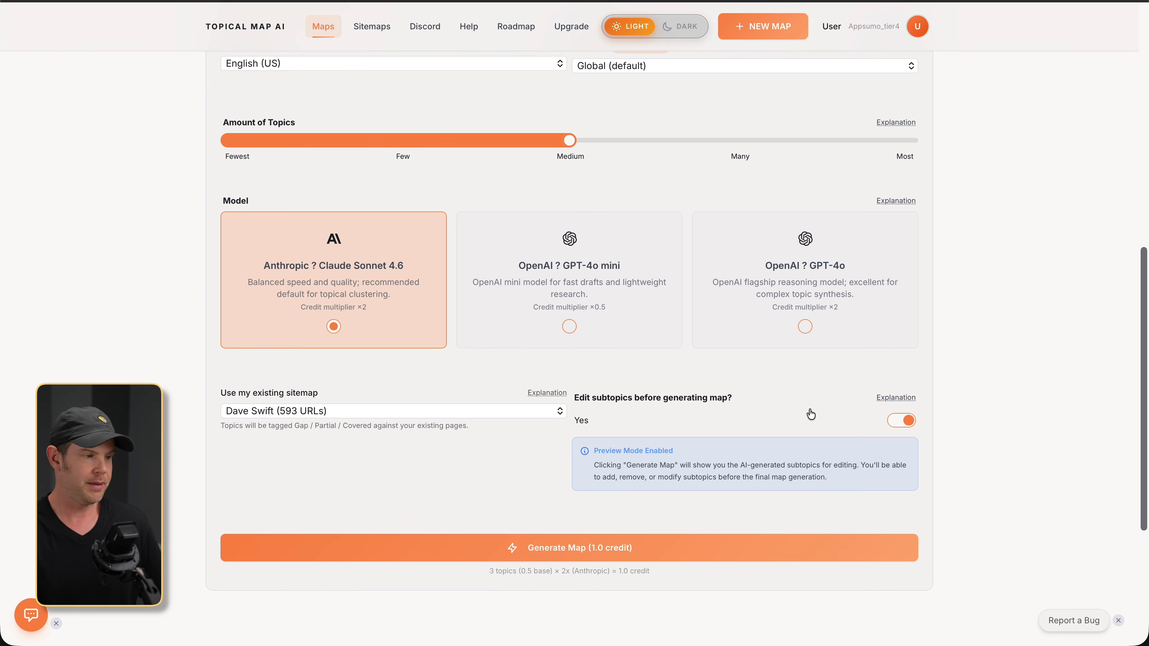
left_click(588, 555)
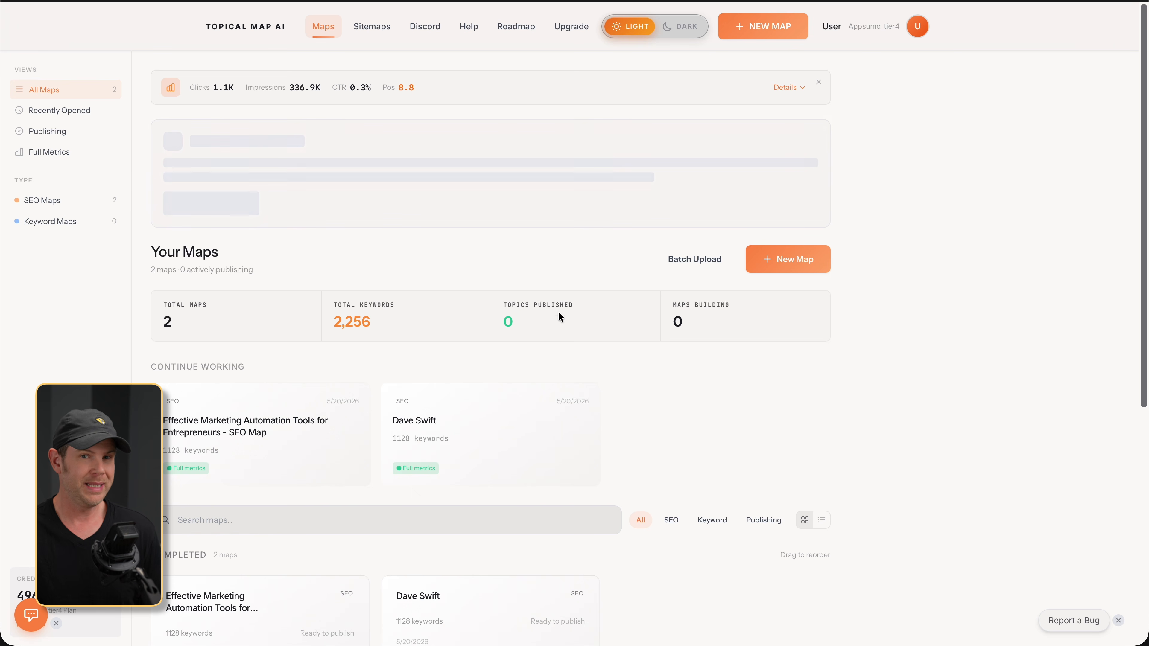
Step: Open the completed SEO map about apps, workflows, and strategies for entrepreneurs and dismiss its download banner
scroll(544, 396, "down", 5)
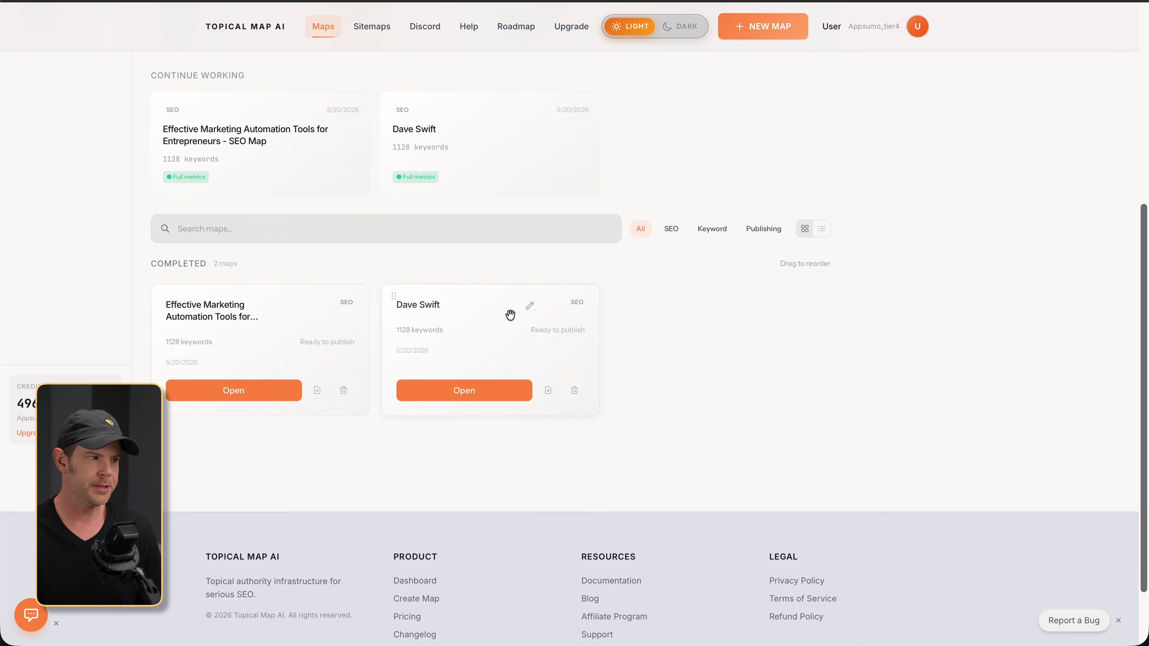
left_click(466, 391)
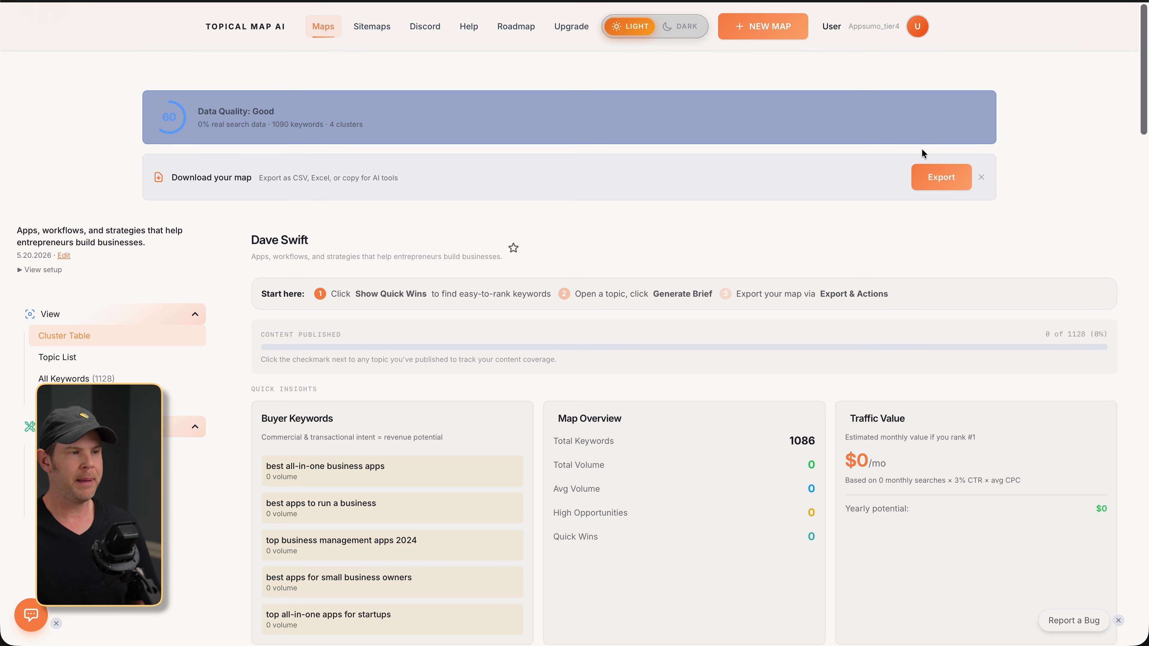
left_click(980, 178)
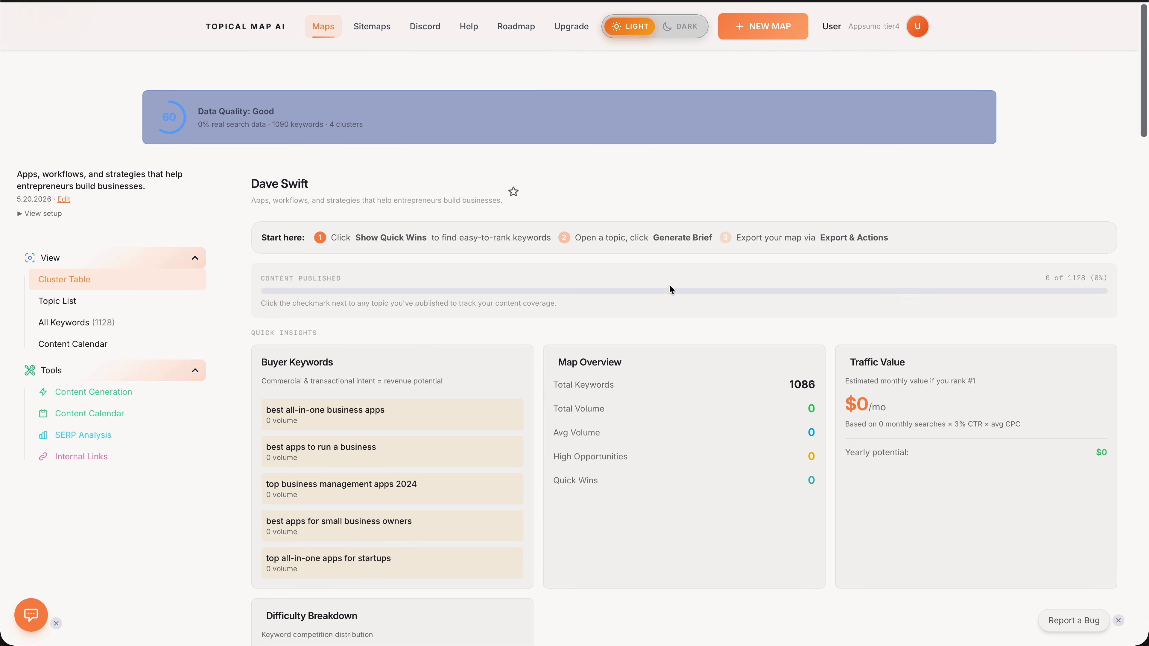
Step: Examine the map's buyer keywords, overview, difficulty breakdown and the keyword cluster table
scroll(669, 283, "down", 4)
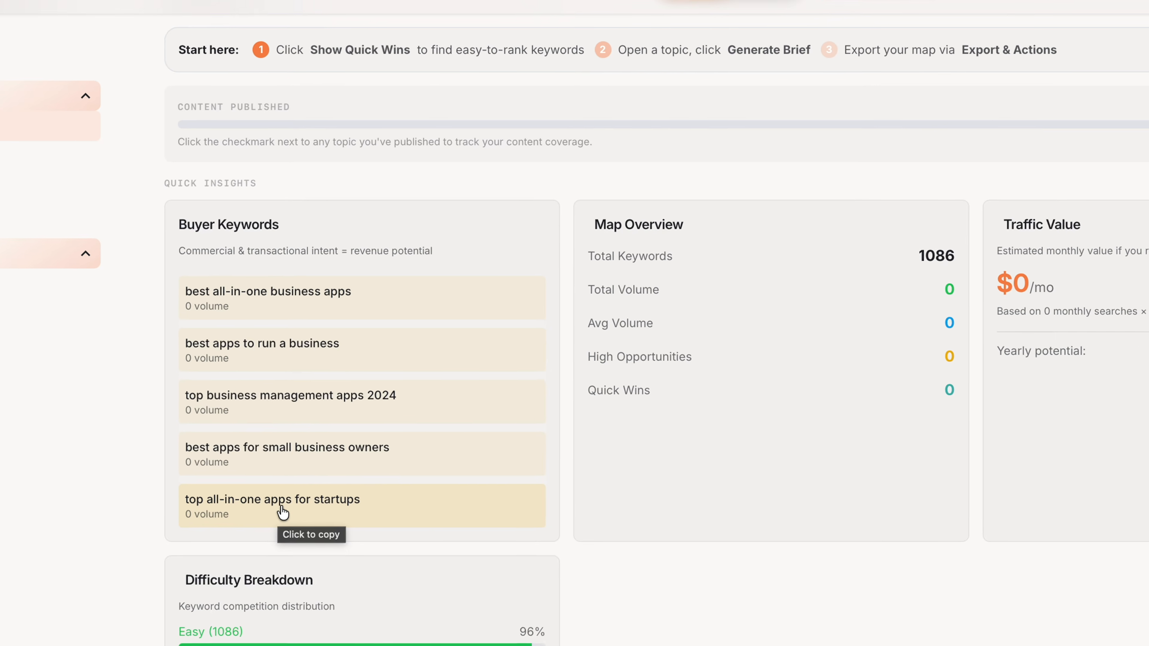
scroll(849, 535, "down", 10)
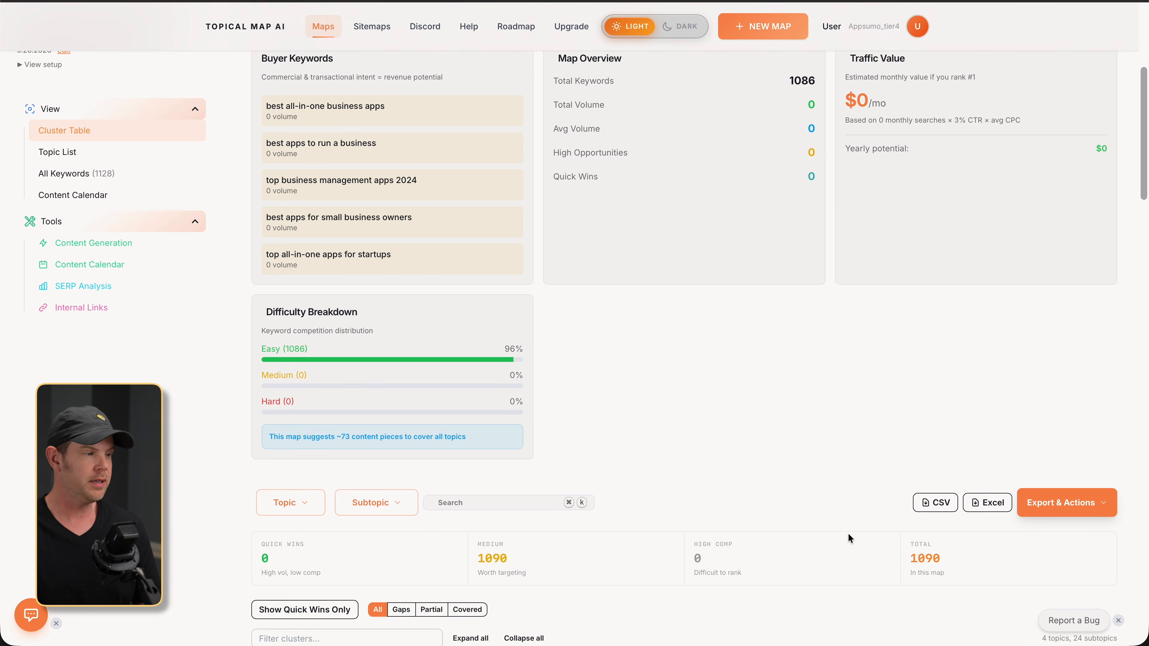
scroll(848, 533, "down", 3)
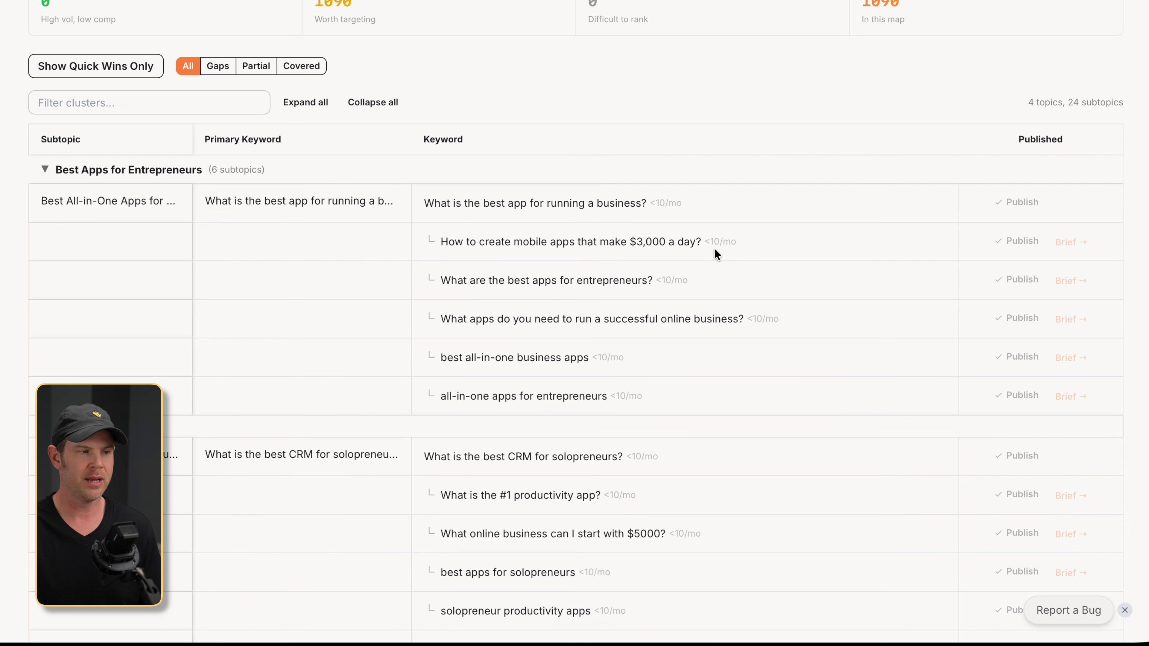
Step: Generate an AI content brief for the subtopic Building Apps That Make Money - How to Create Mobile Apps That Make $3,000 a Day
left_click(1070, 243)
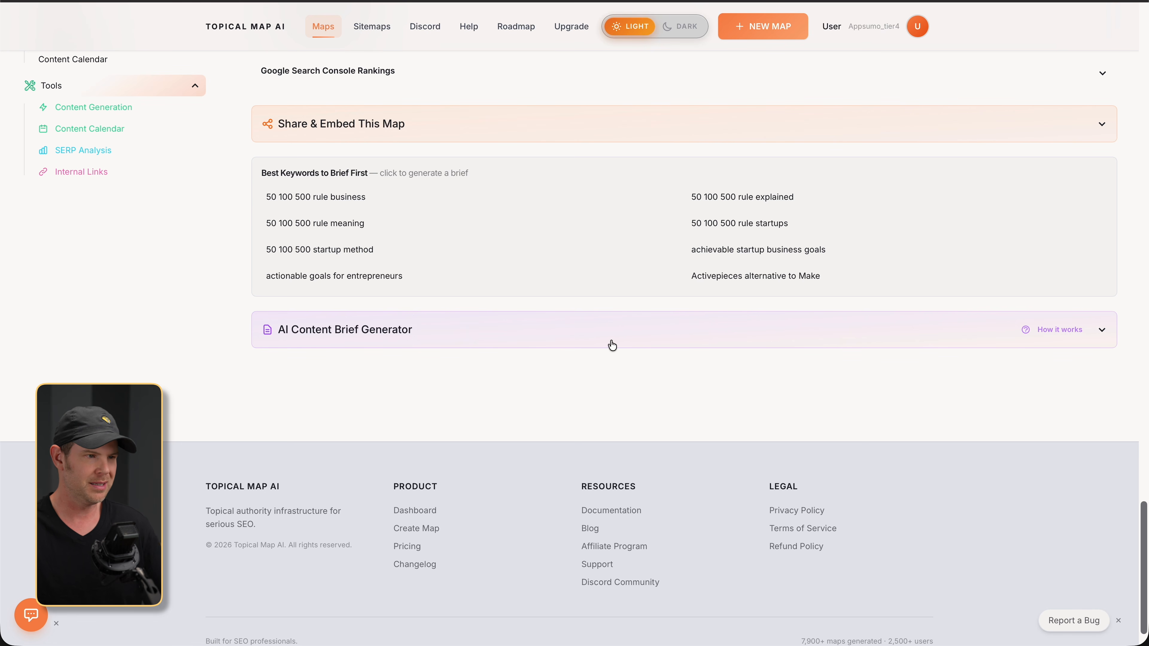
left_click(824, 329)
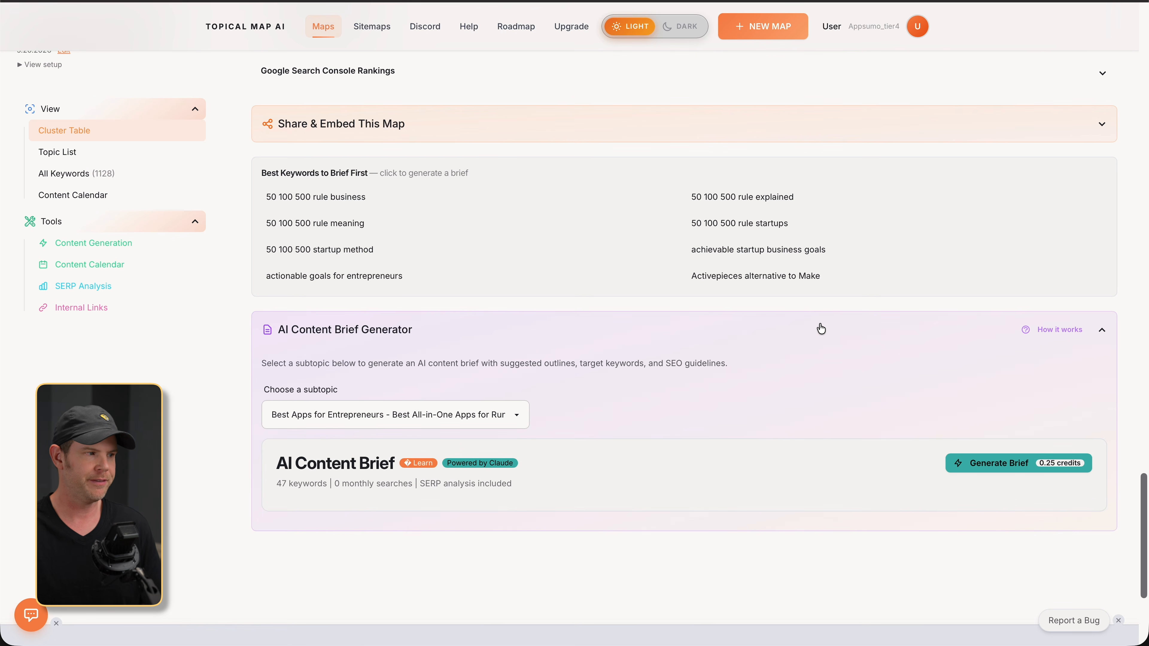
left_click(461, 429)
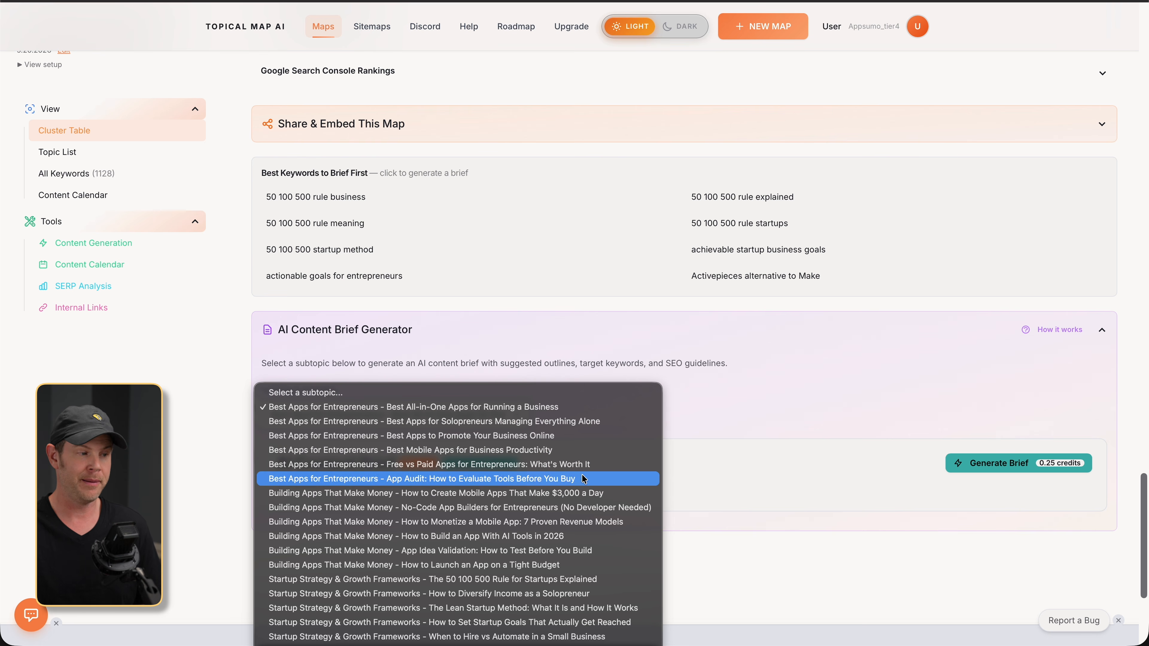
left_click(489, 494)
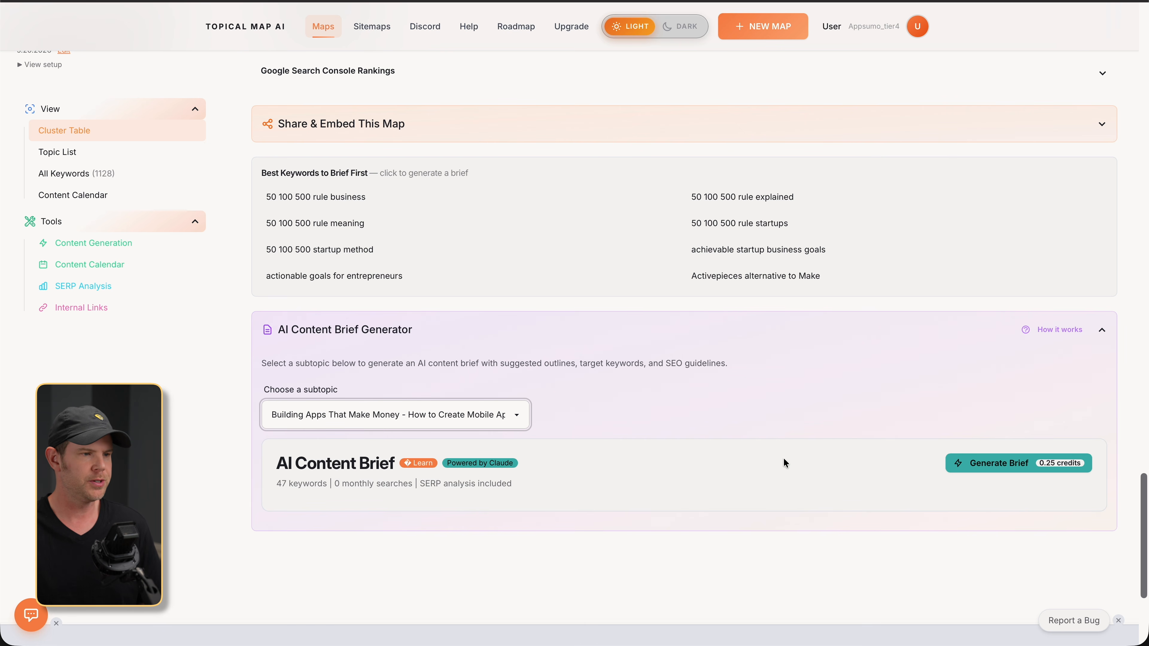
left_click(992, 459)
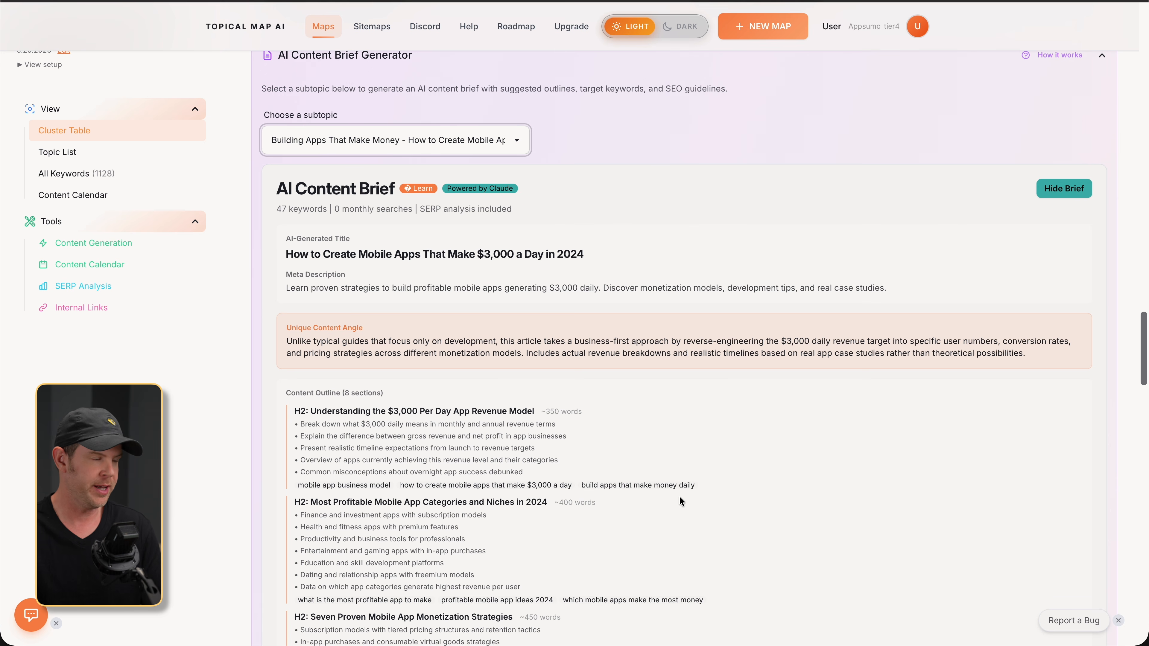
Step: Examine the generated brief's content outline, internal link and FAQ suggestions, People Also Ask questions, competitor gaps and generative engine optimization section
scroll(681, 493, "down", 10)
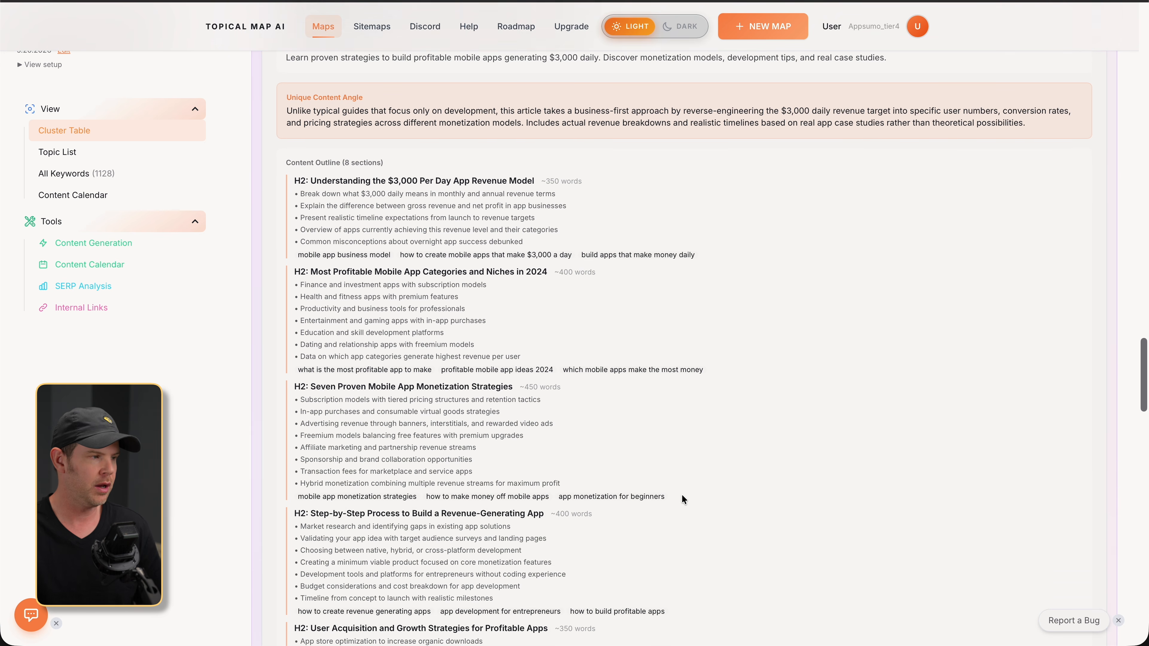
scroll(683, 499, "down", 3)
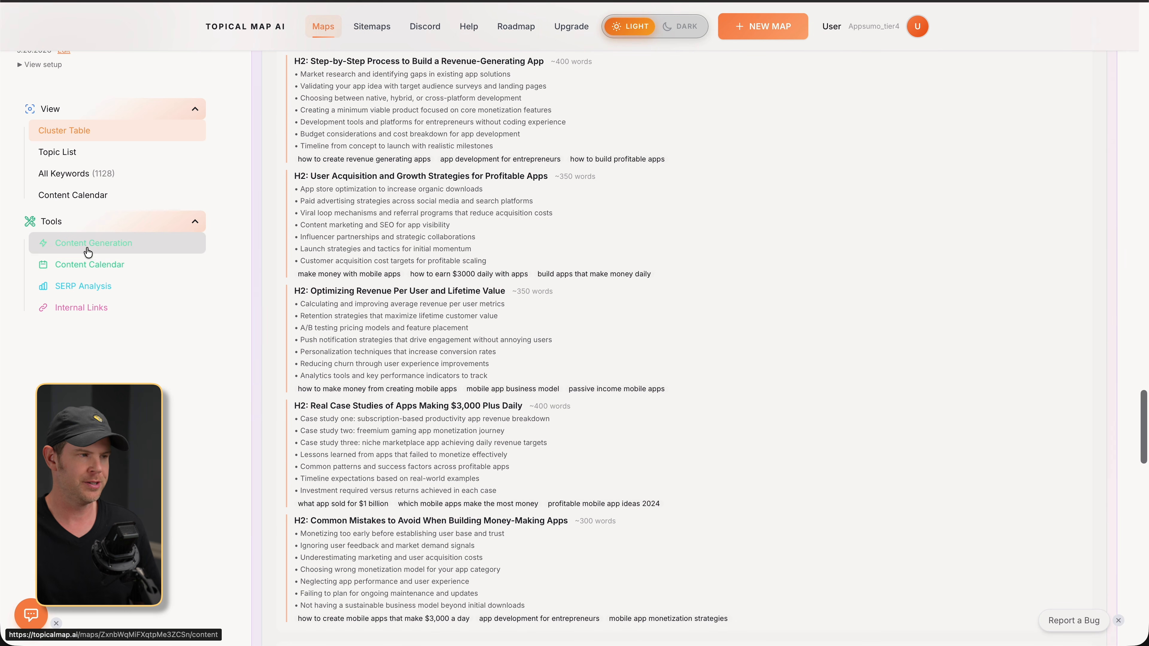
scroll(638, 357, "down", 1)
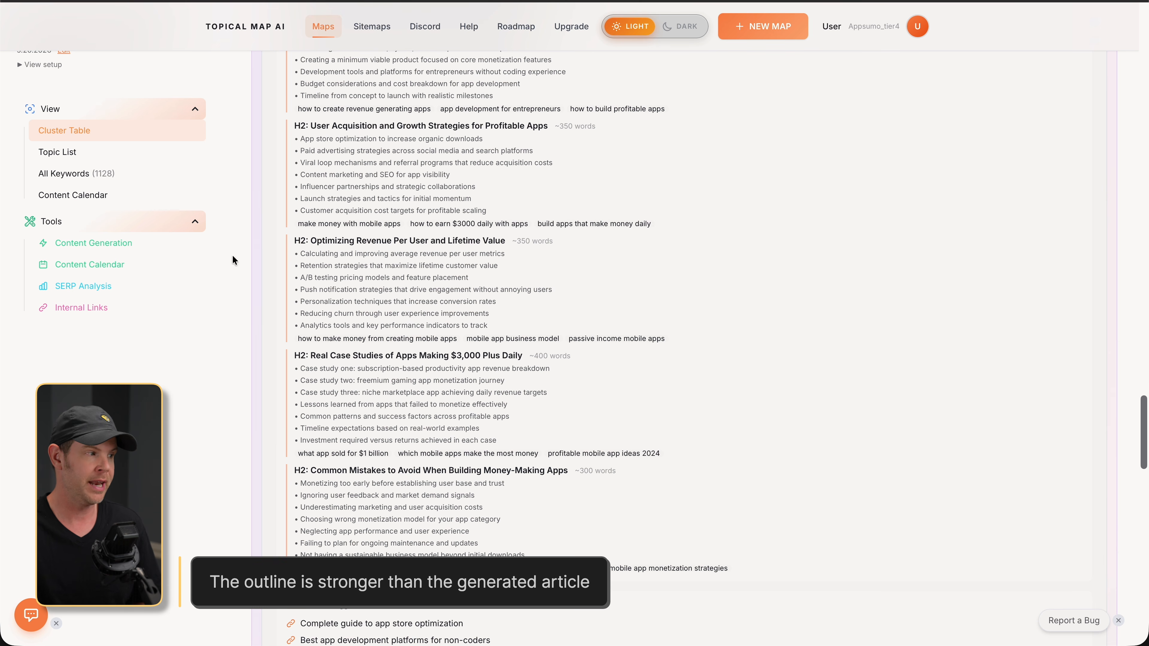
scroll(866, 350, "down", 1)
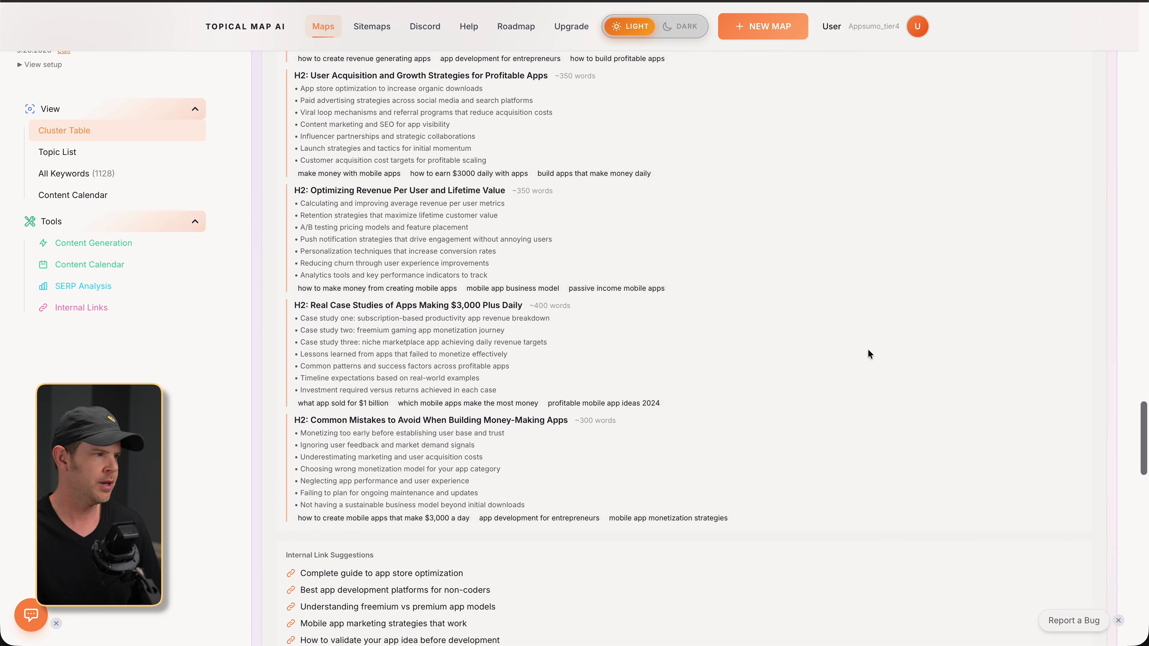
scroll(870, 311, "down", 6)
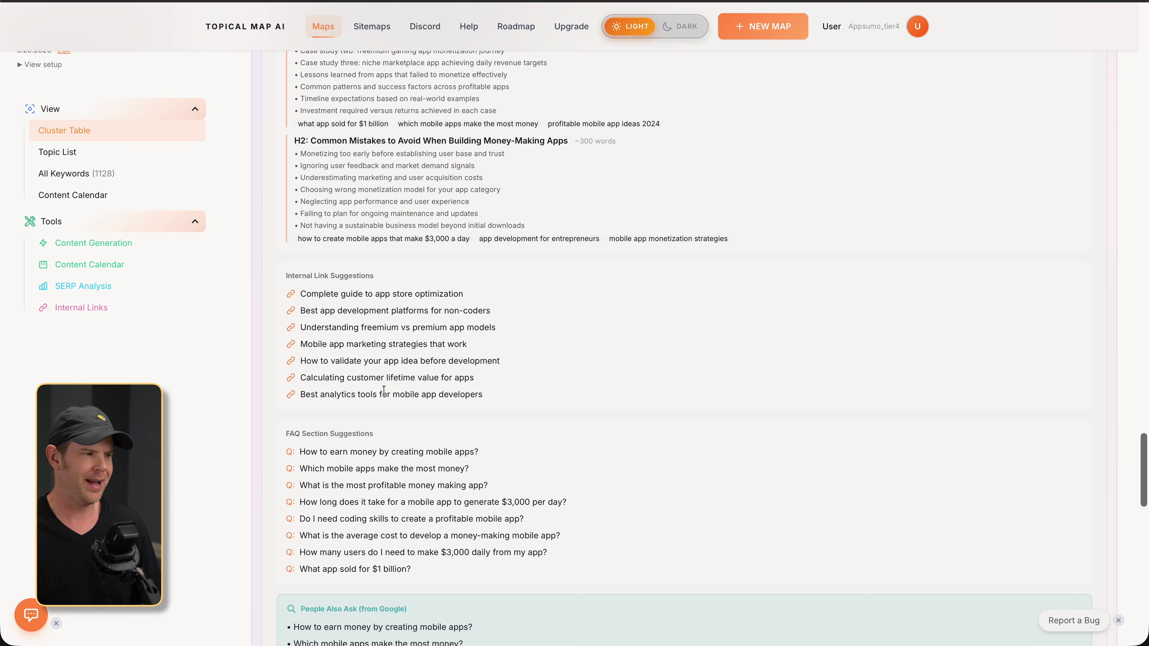
scroll(470, 443, "down", 3)
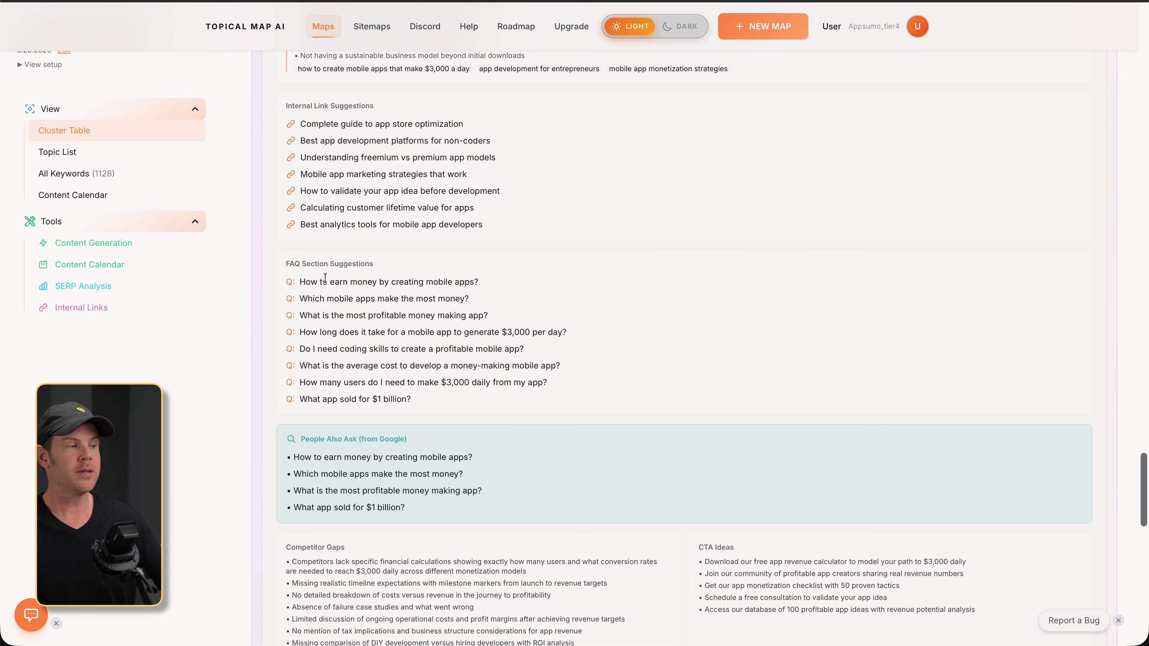
scroll(497, 467, "down", 3)
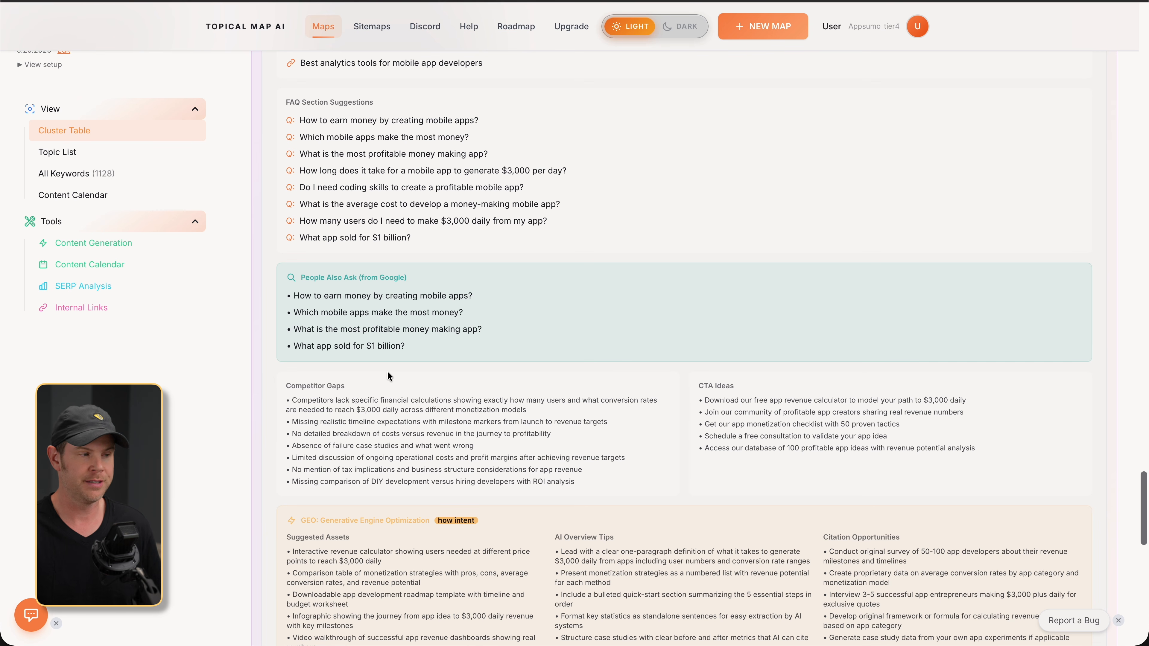
scroll(546, 370, "down", 6)
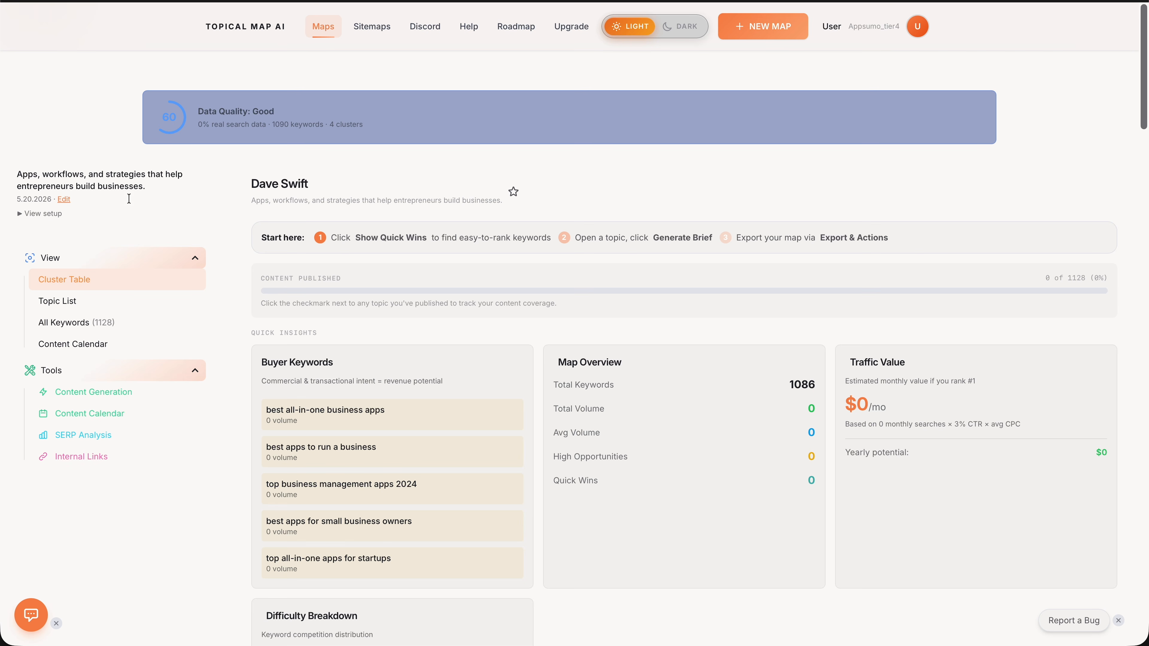
Step: Show the map as a topic list and review the subtopics' meta titles, URLs and related keywords
left_click(81, 309)
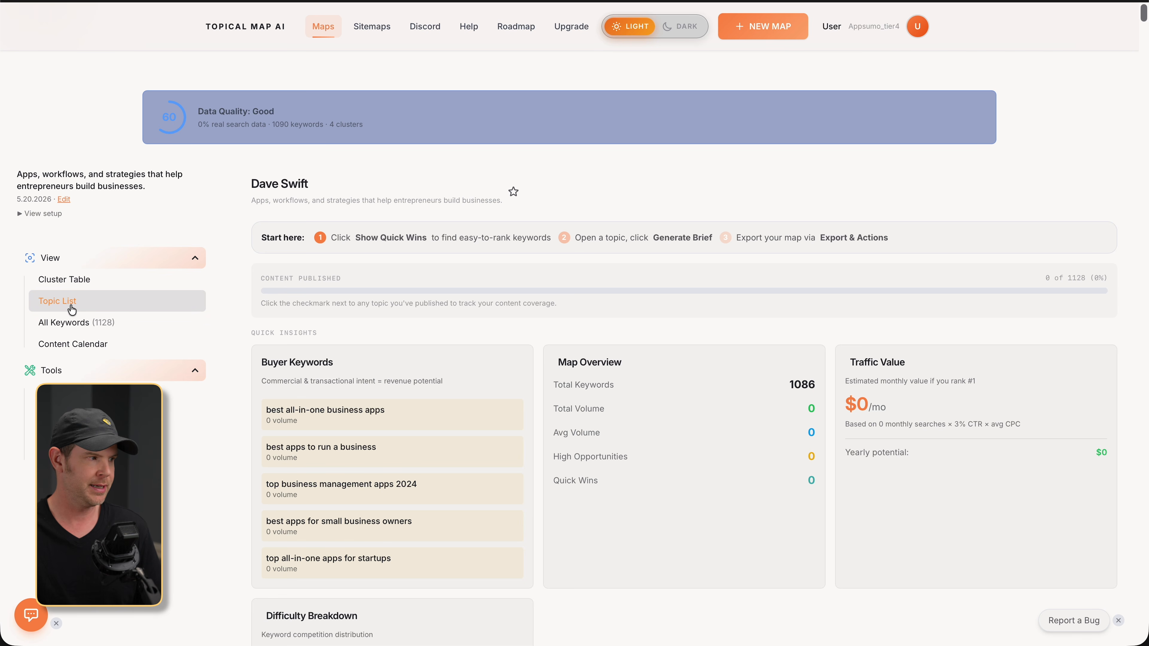
scroll(464, 375, "down", 10)
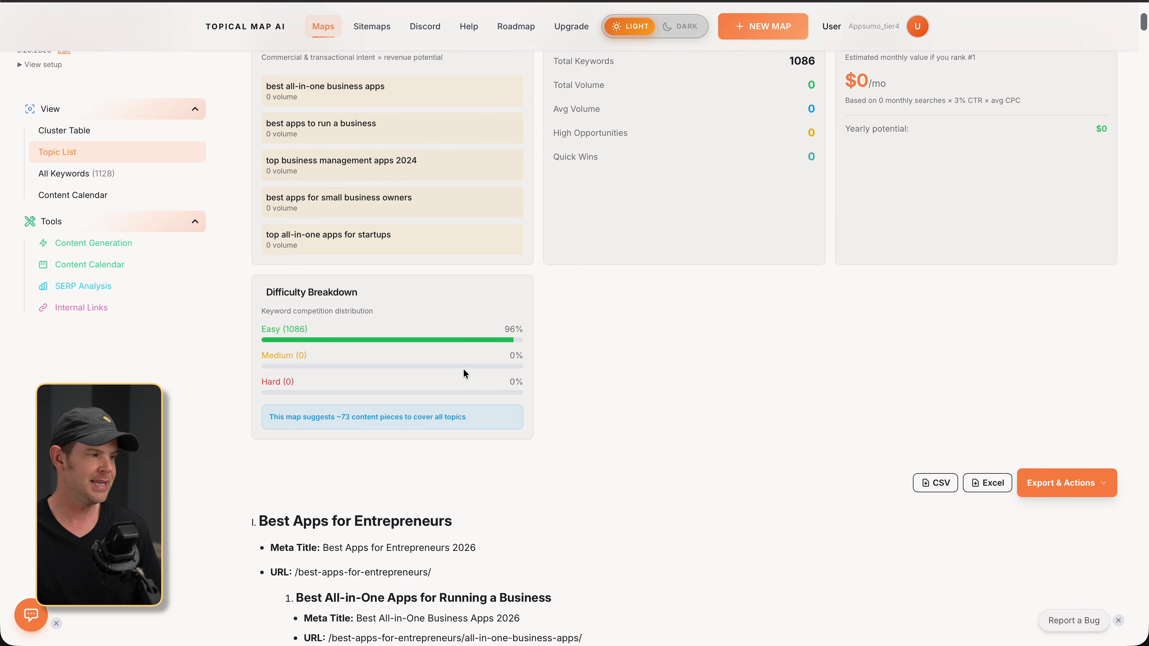
scroll(478, 374, "down", 12)
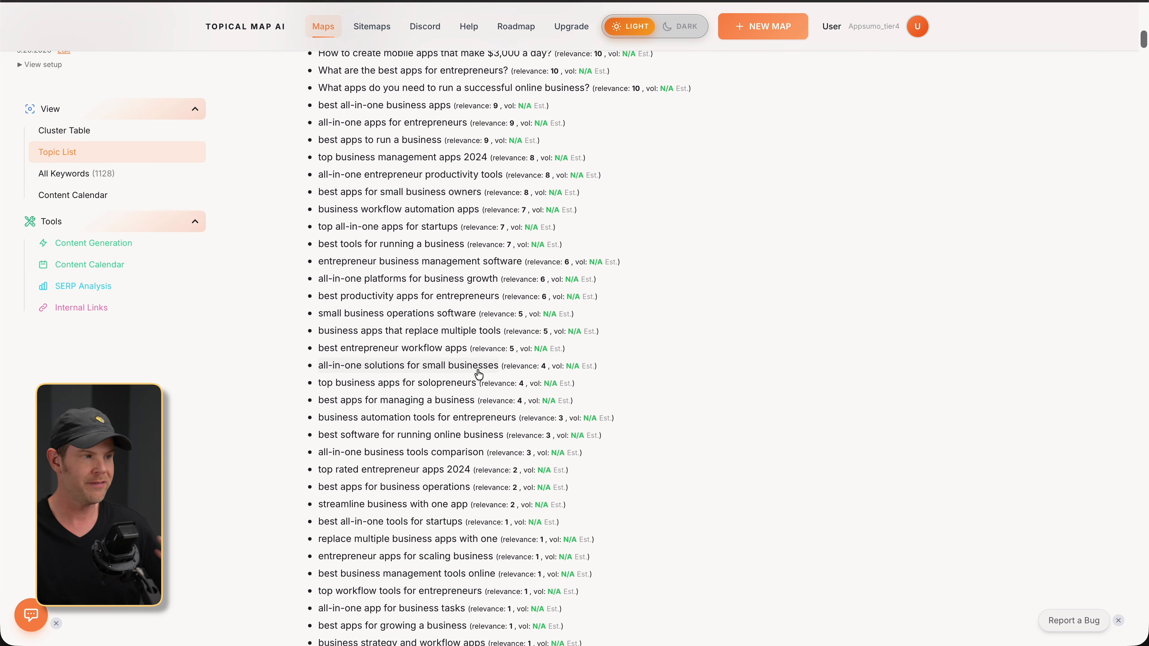
scroll(478, 372, "down", 4)
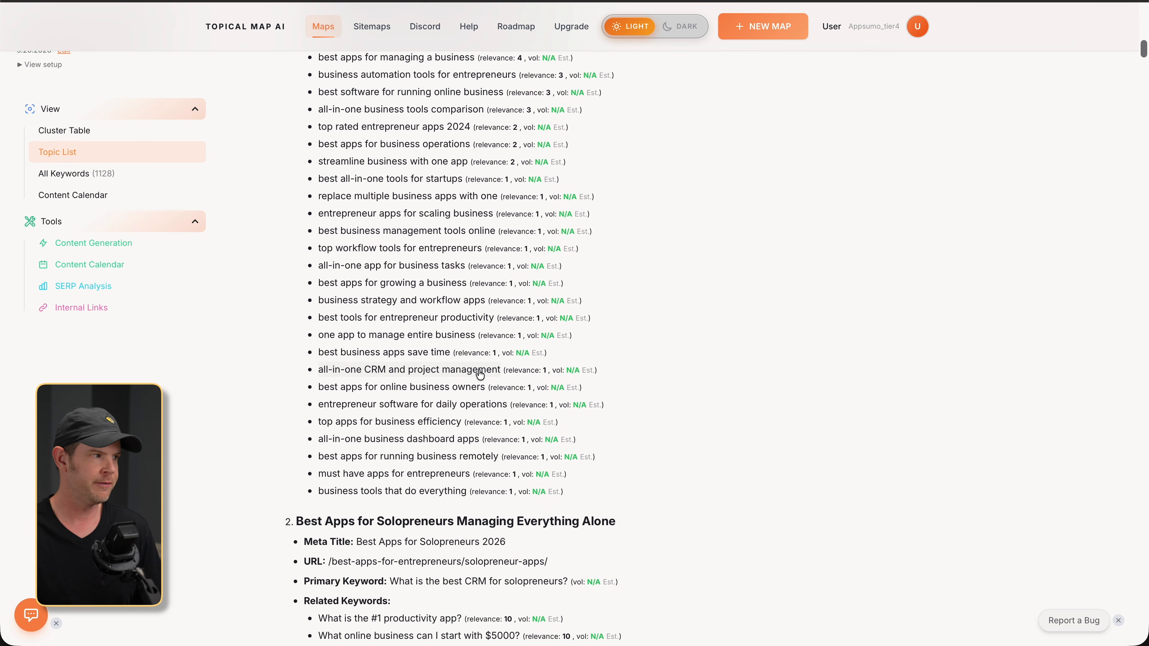
Step: Show all keywords of the map and review the subtopic and microtopic table
left_click(72, 173)
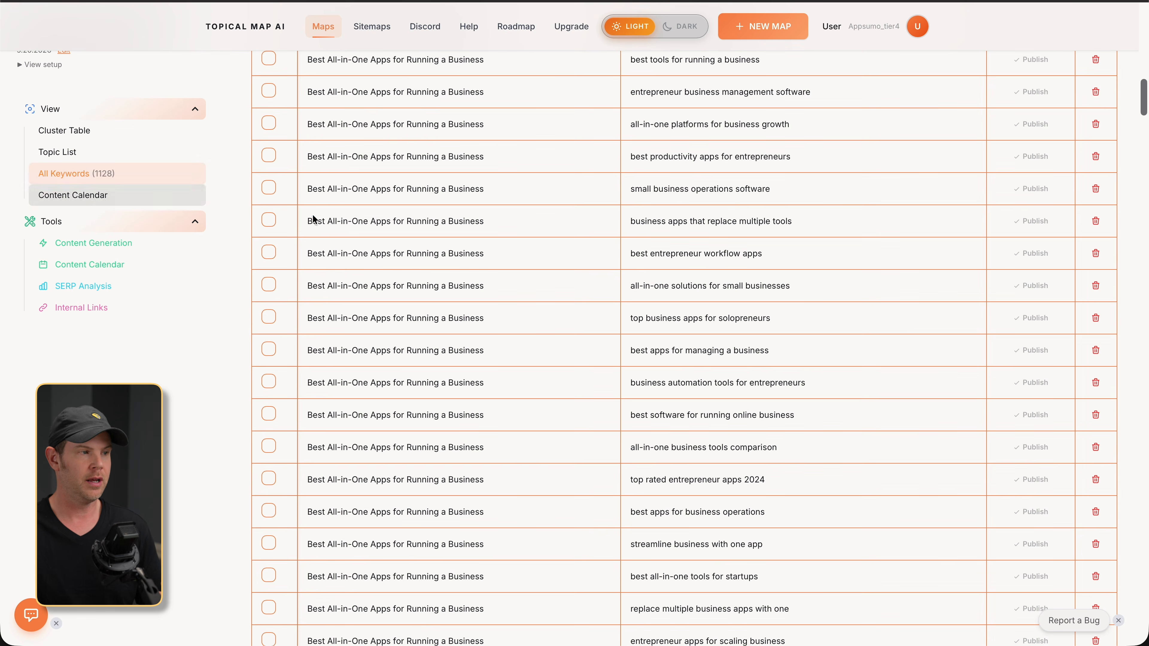
scroll(515, 323, "up", 12)
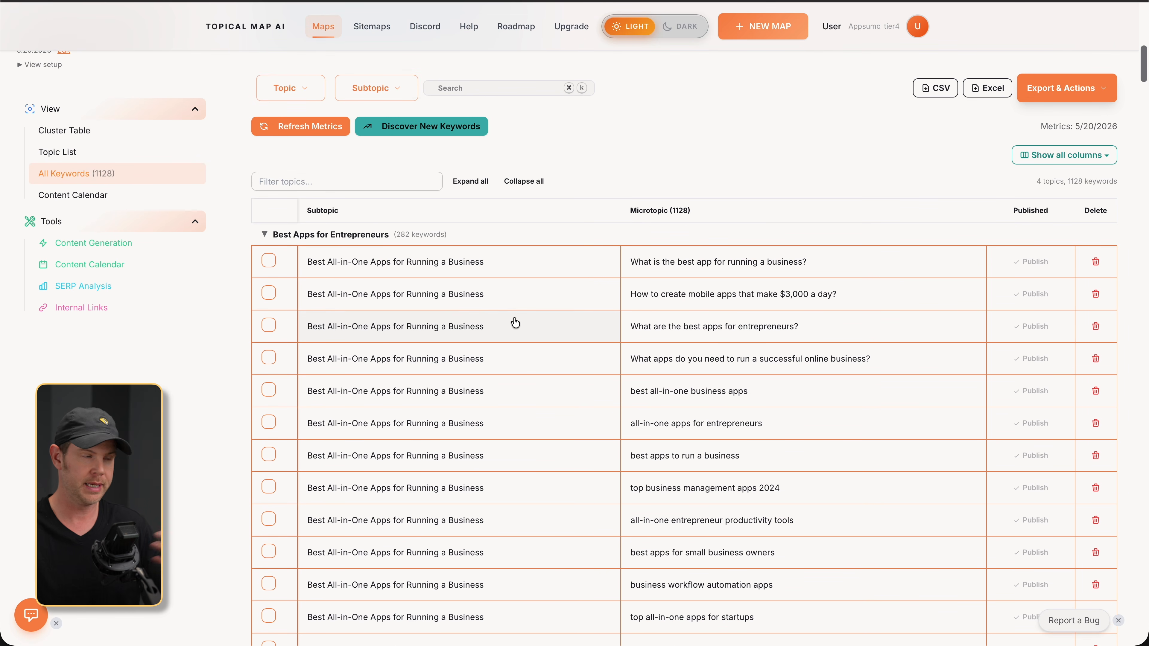
scroll(527, 301, "down", 2)
scroll(528, 299, "down", 2)
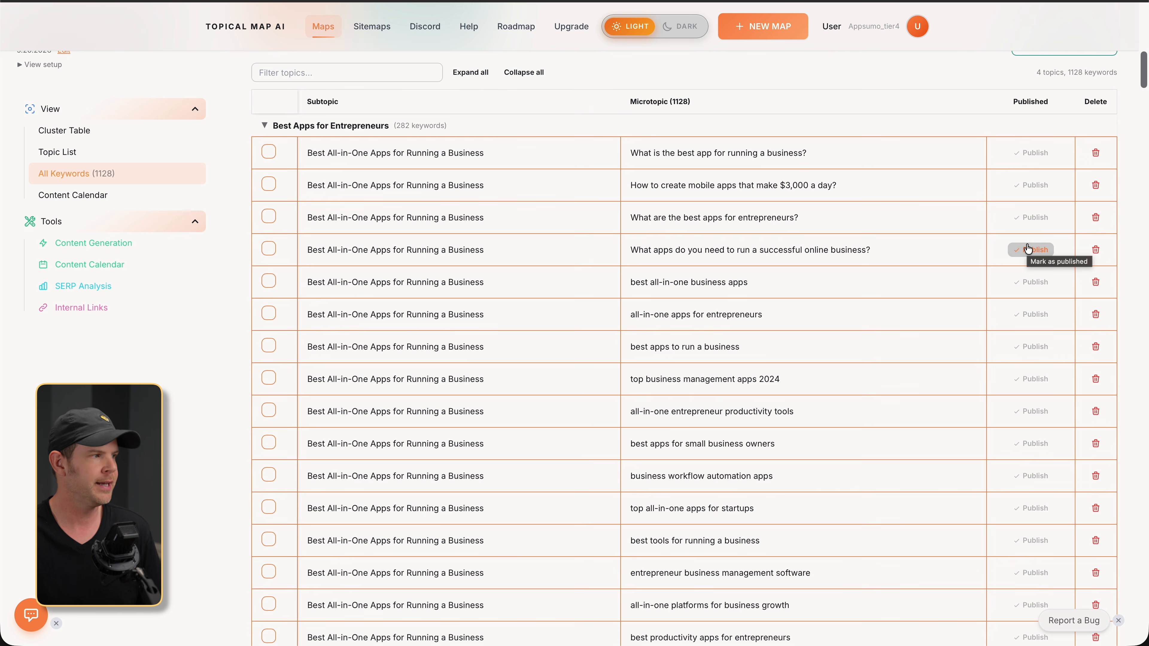
Step: Show the map's content calendar and review its settings and the monthly article schedule from May 2026
left_click(72, 195)
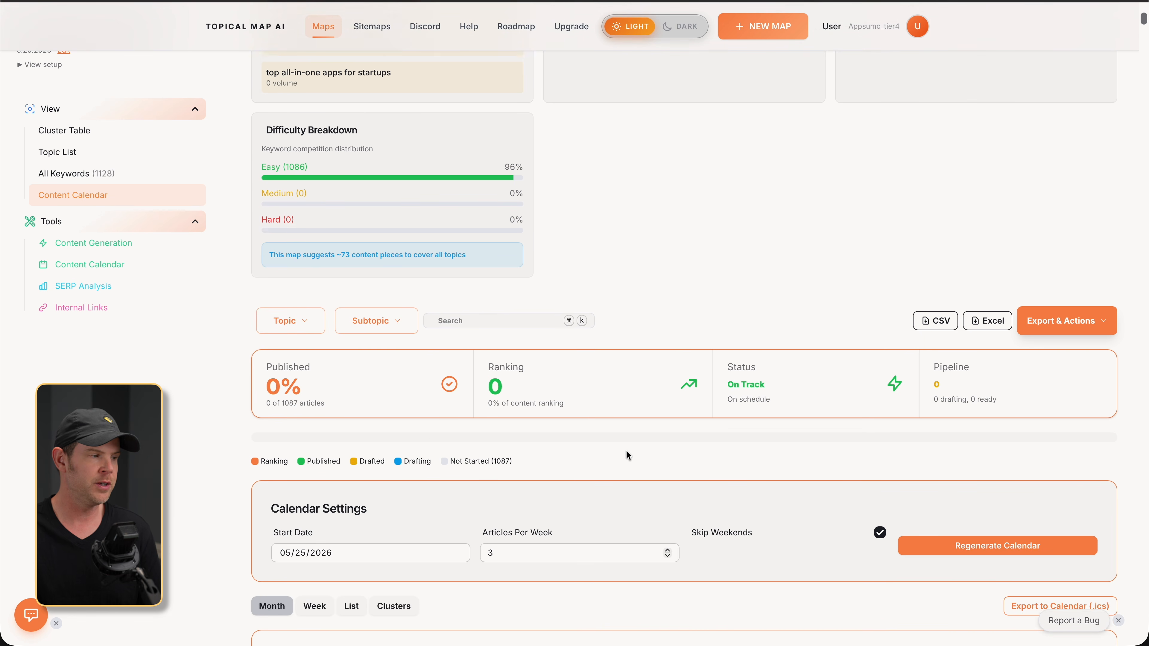
scroll(626, 452, "down", 2)
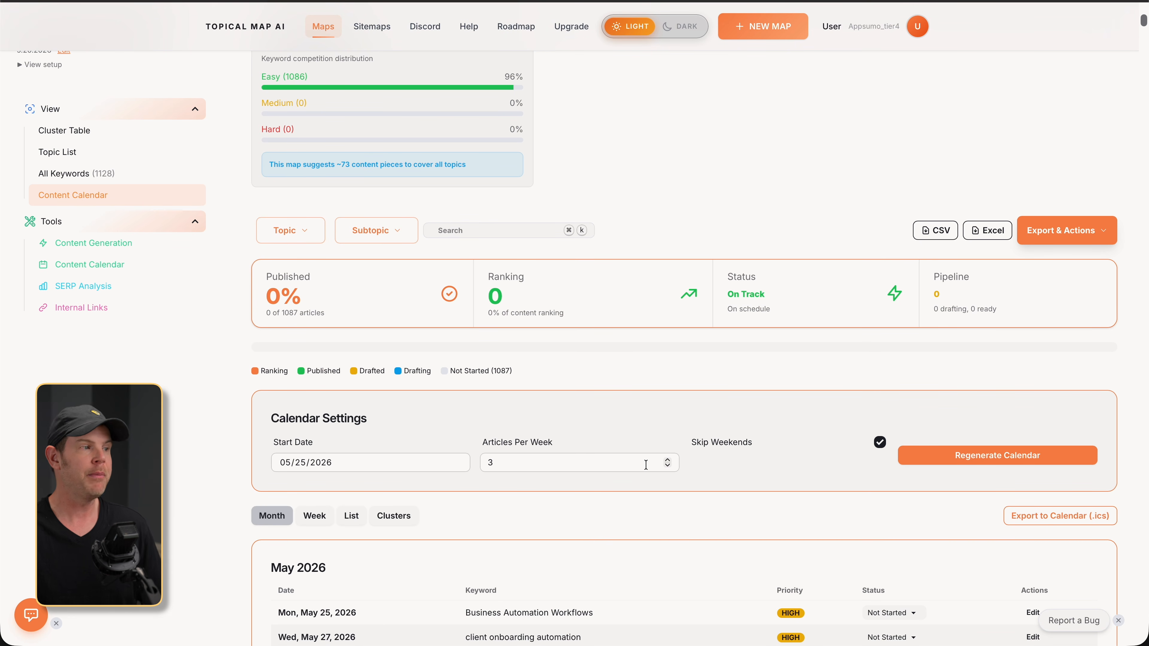
scroll(646, 465, "down", 6)
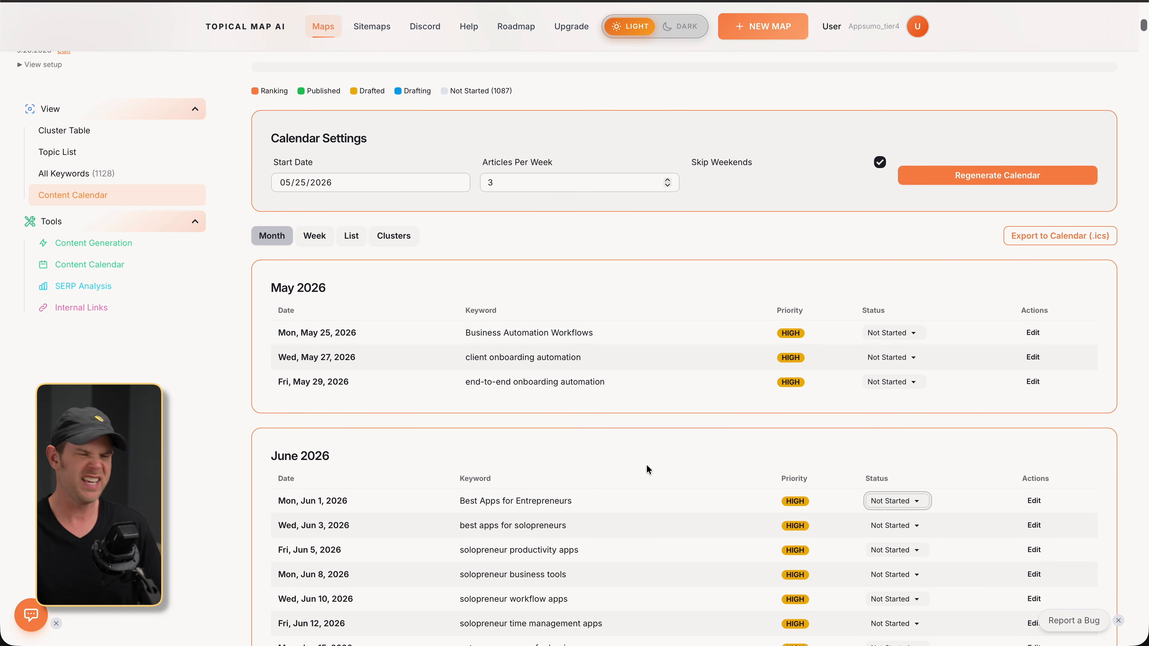
scroll(646, 465, "down", 3)
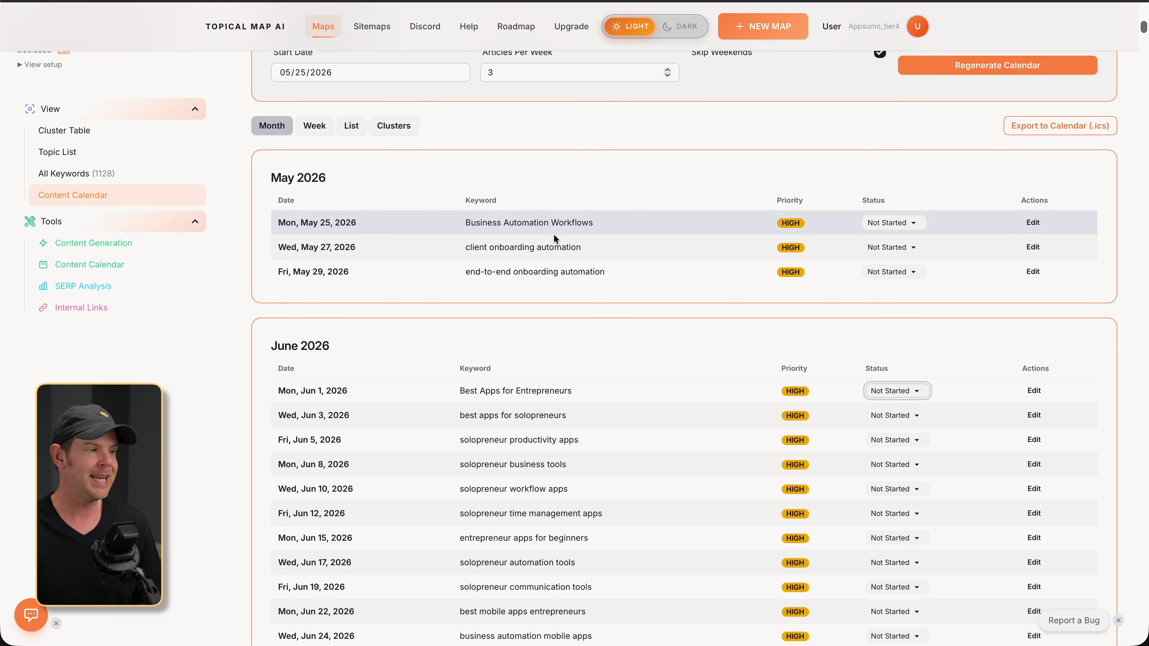
scroll(559, 253, "down", 3)
scroll(563, 265, "down", 1)
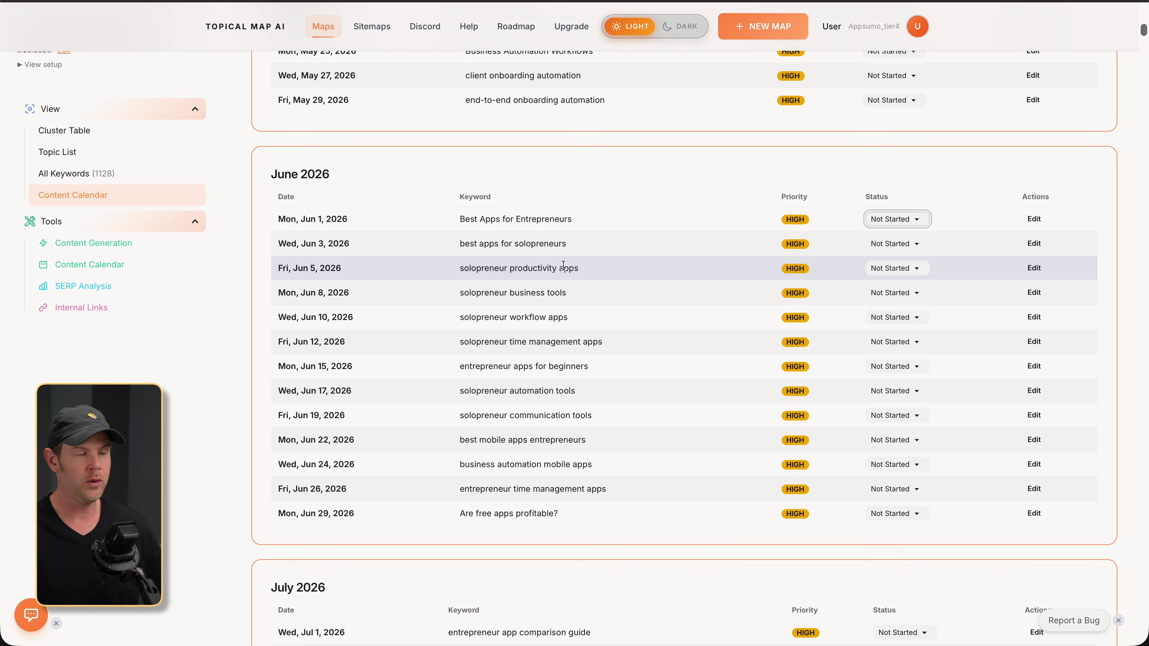
scroll(770, 203, "up", 3)
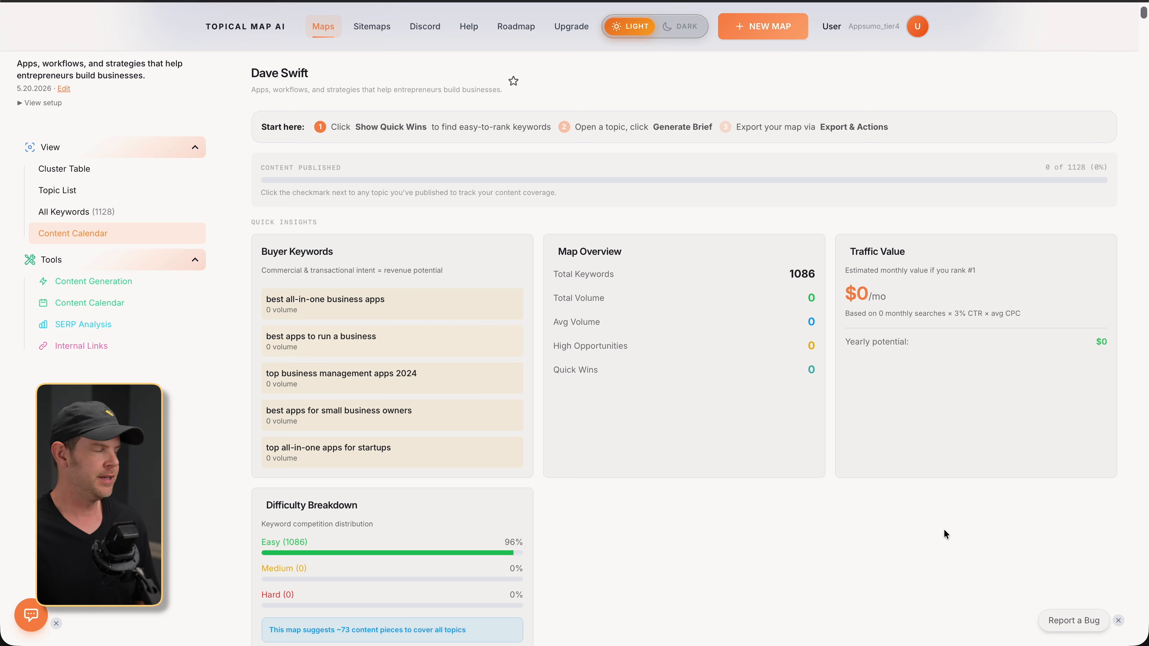
Step: Return to the cluster table view and choose Export for AI Tools from the map's export options
left_click(63, 170)
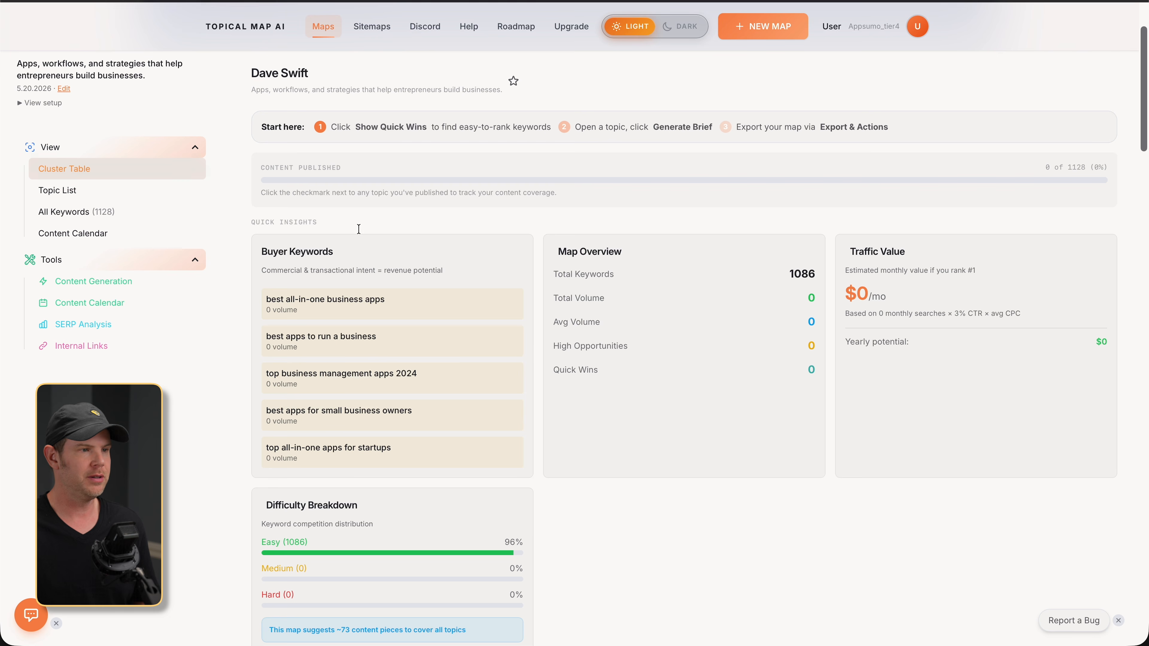
scroll(737, 402, "down", 7)
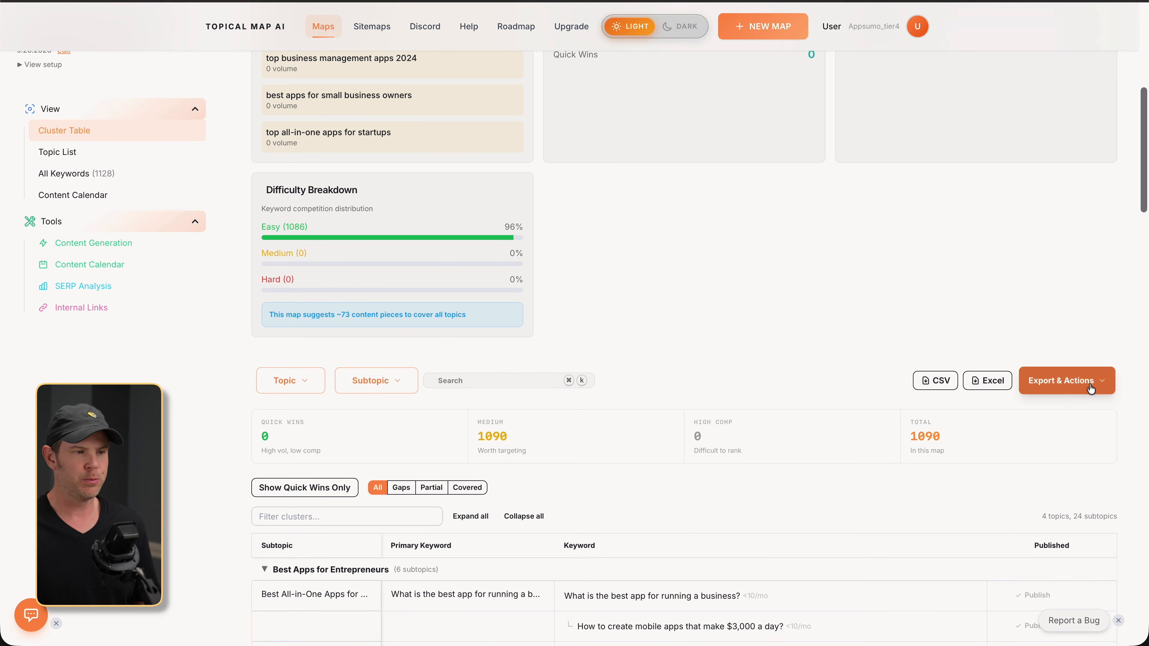
left_click(1090, 387)
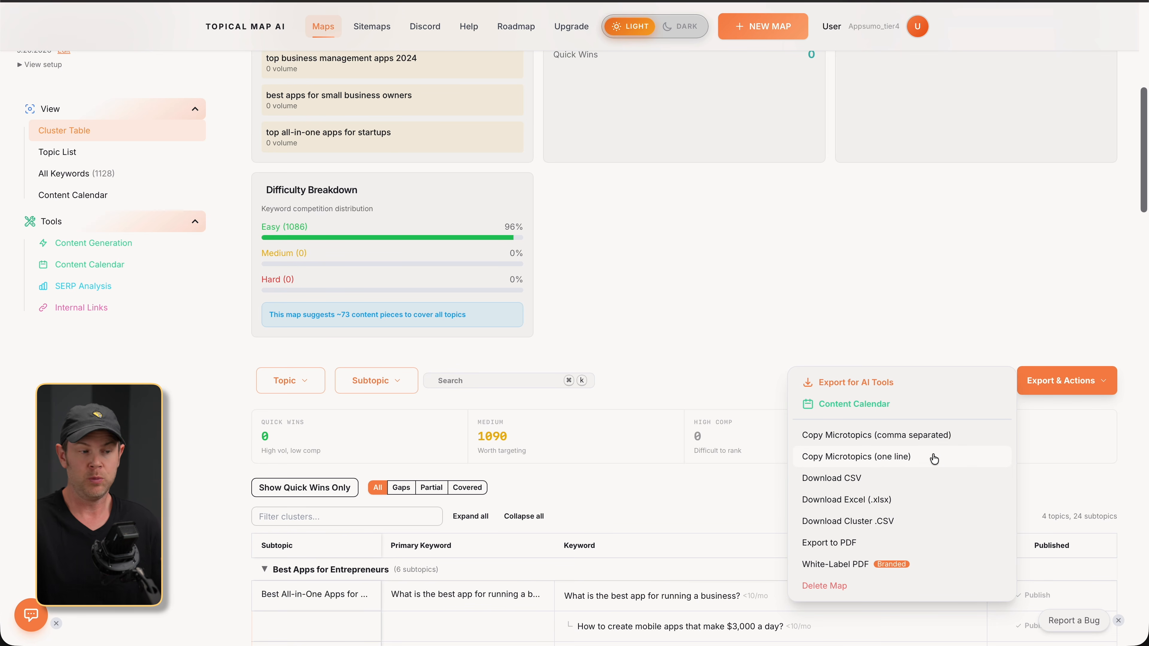
left_click(855, 382)
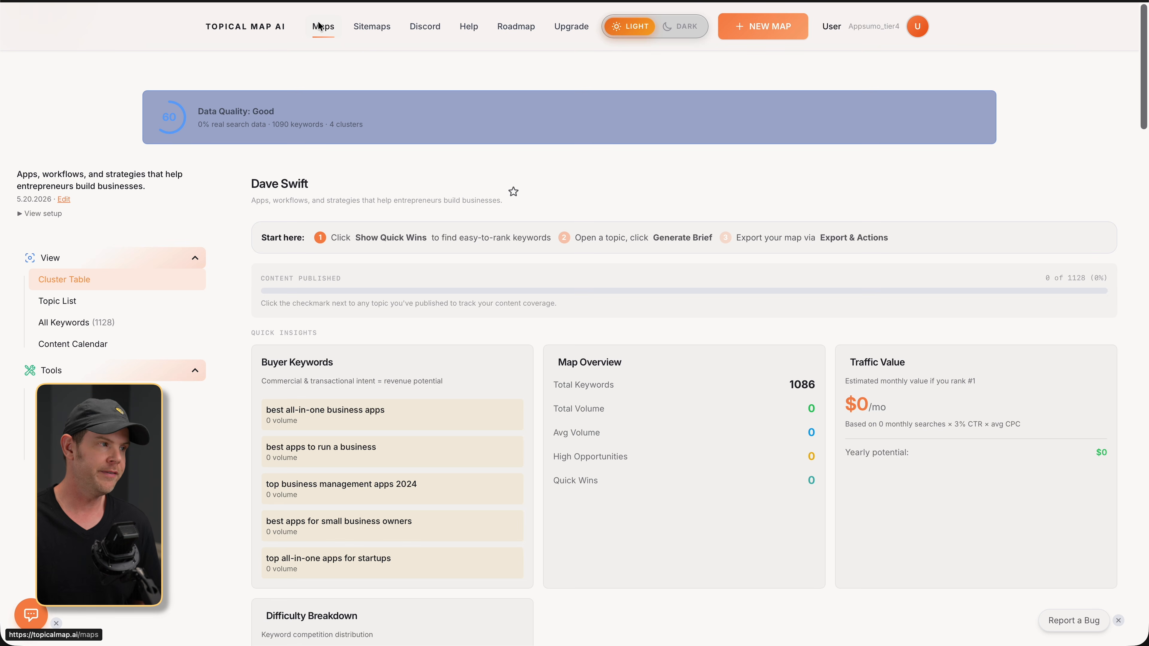
Step: Return to the maps overview and start creating the recommended next map, Best Productivity Apps for Entrepreneurs
left_click(322, 28)
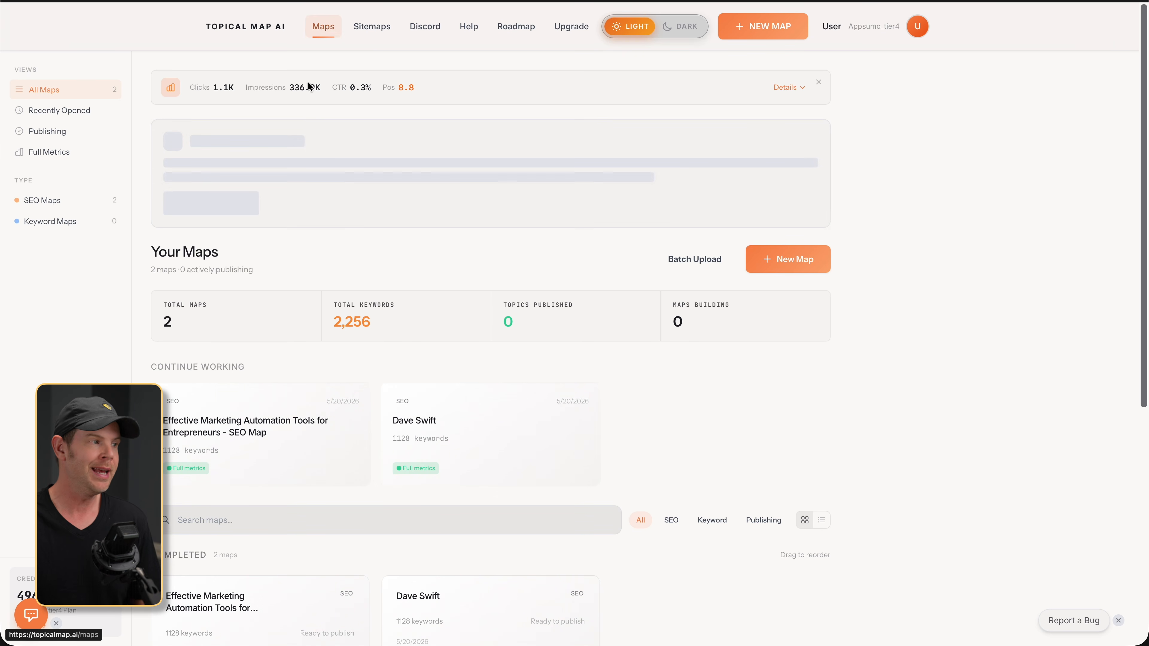
scroll(289, 216, "down", 3)
scroll(290, 219, "up", 1)
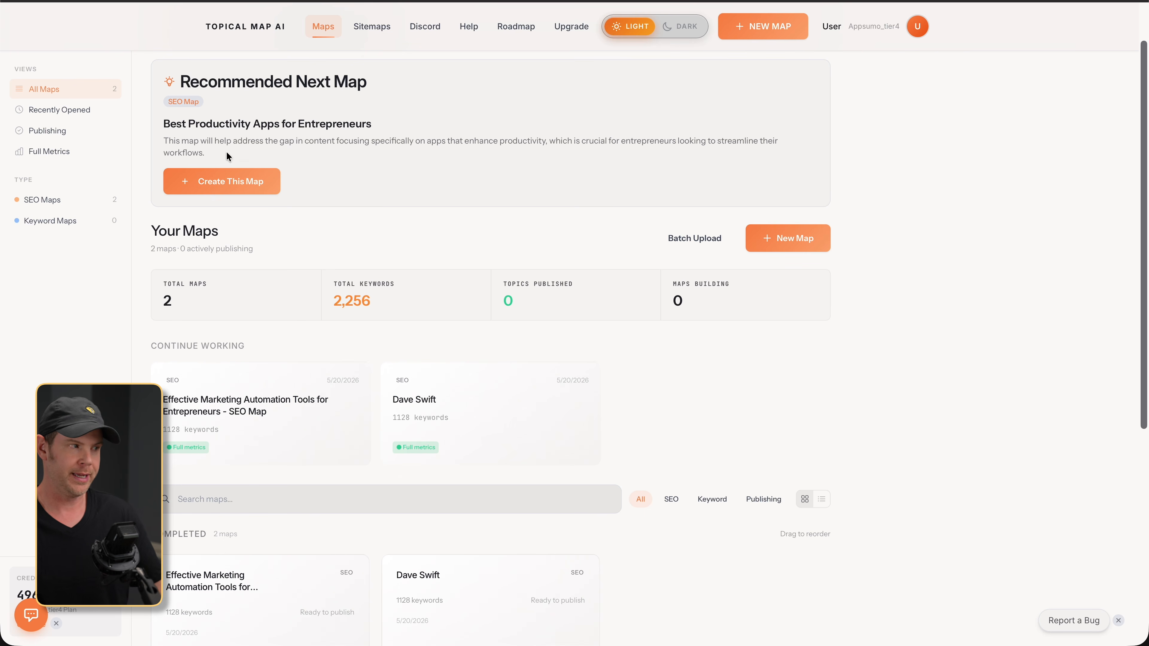
left_click(231, 180)
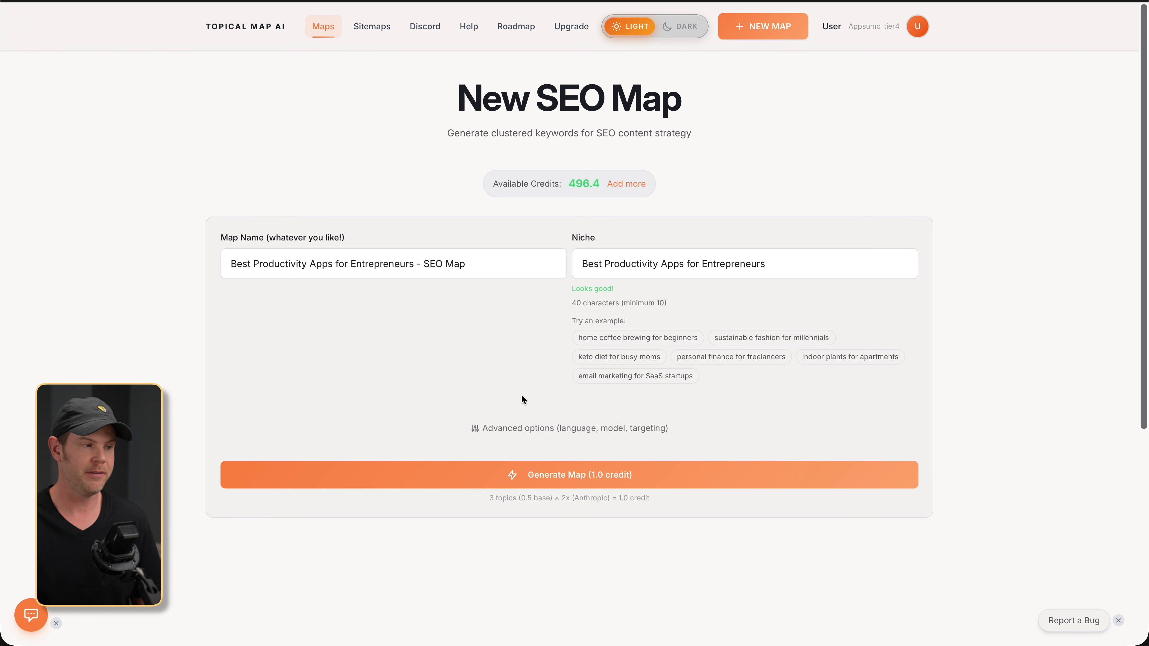
Step: Expand the new map's advanced options and choose an existing sitemap as its context
left_click(542, 429)
scroll(444, 430, "down", 5)
scroll(446, 463, "down", 6)
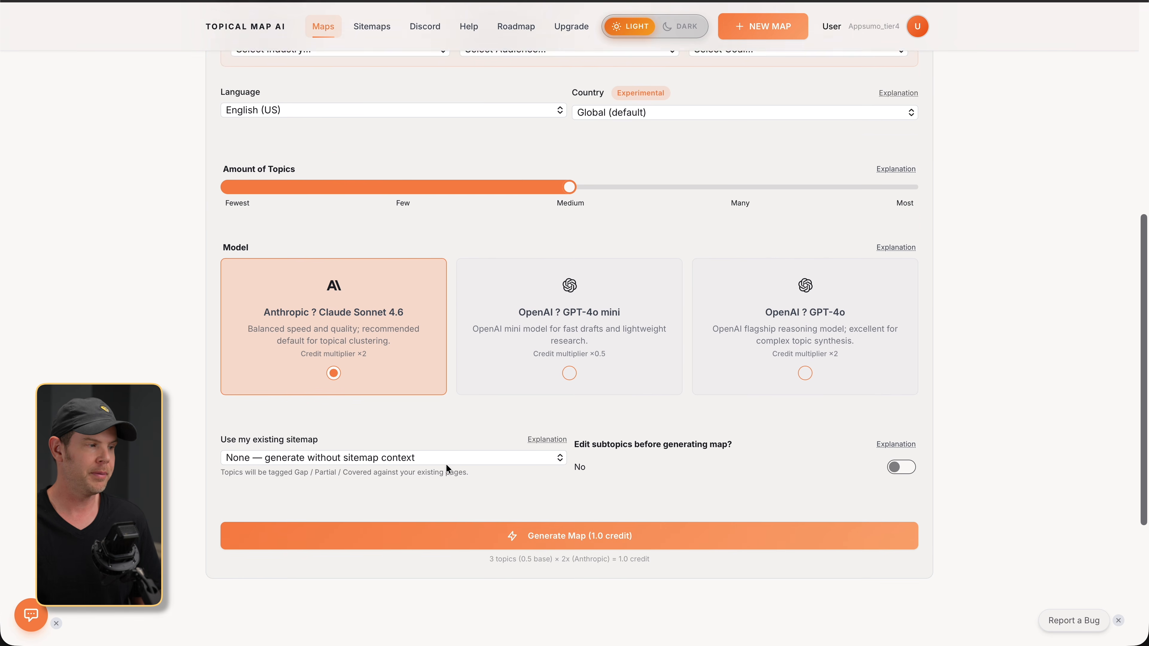
left_click(357, 365)
left_click(346, 380)
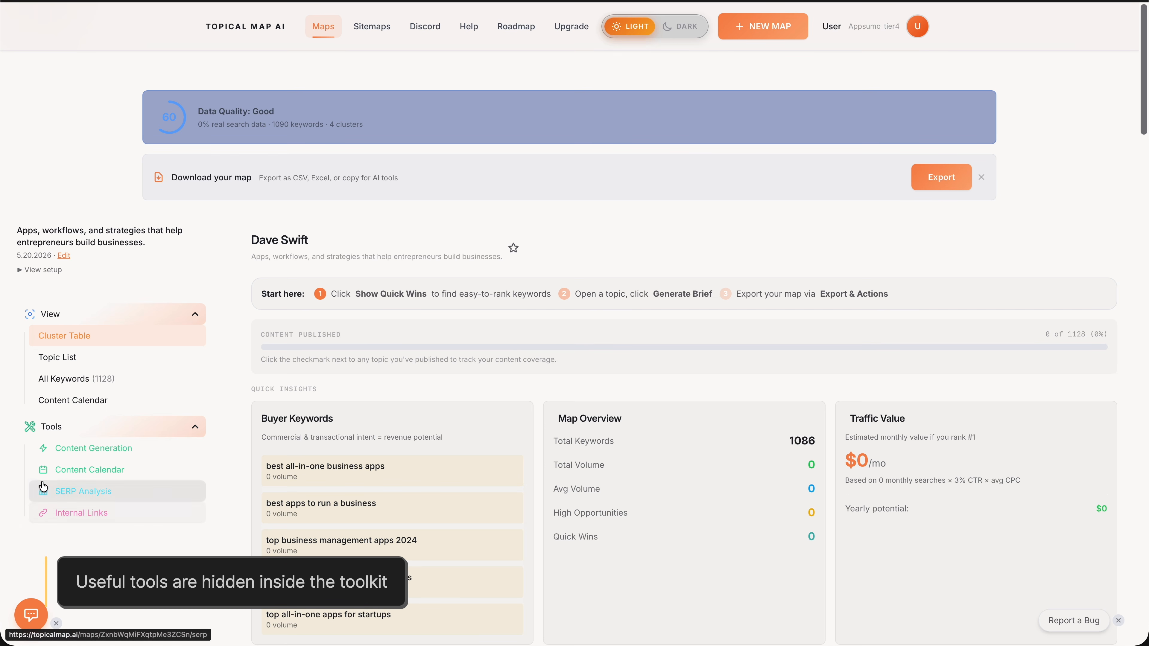
Step: Open the content generation tool and generate content for the keyword What is the best app for running a business?
left_click(83, 447)
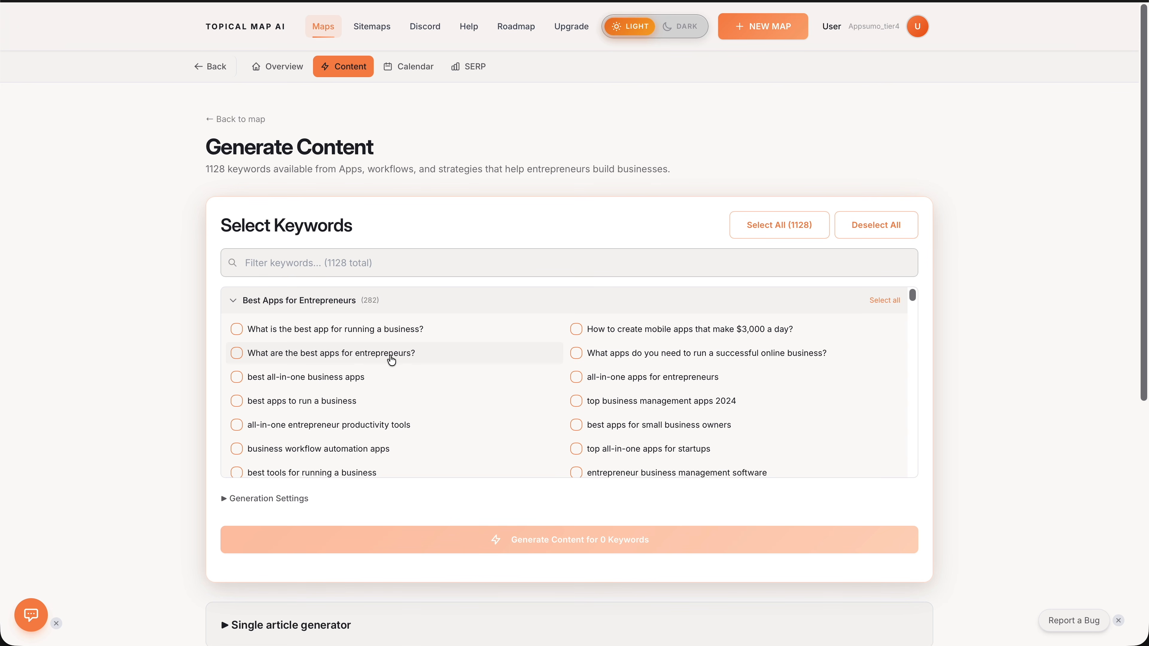
left_click(381, 338)
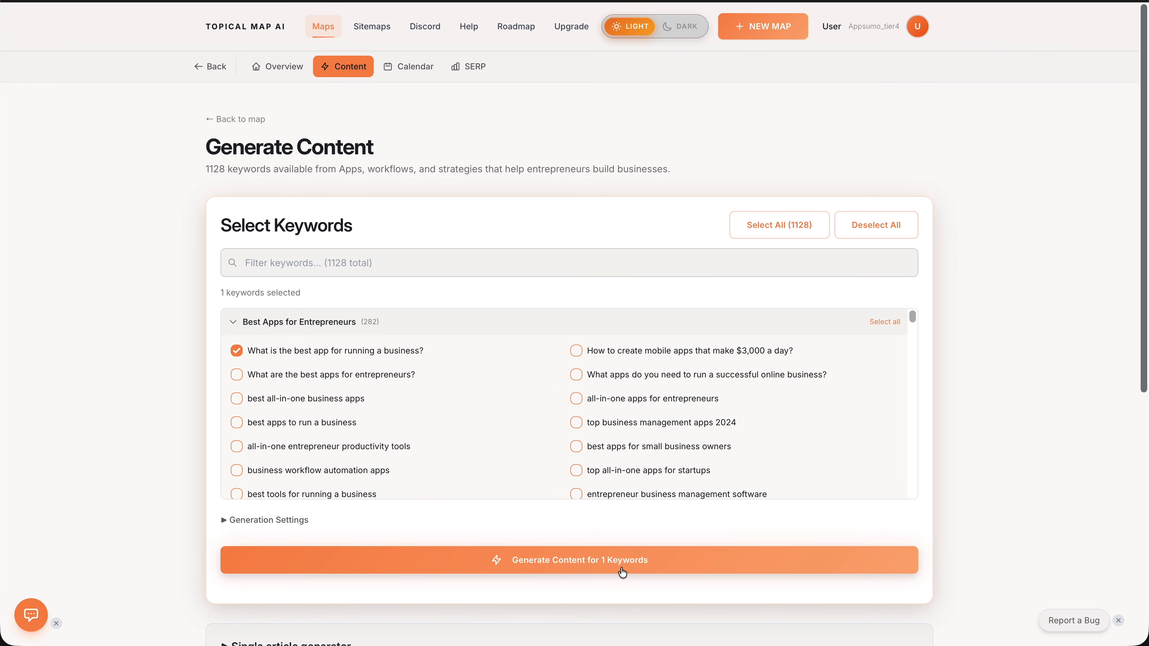
left_click(565, 571)
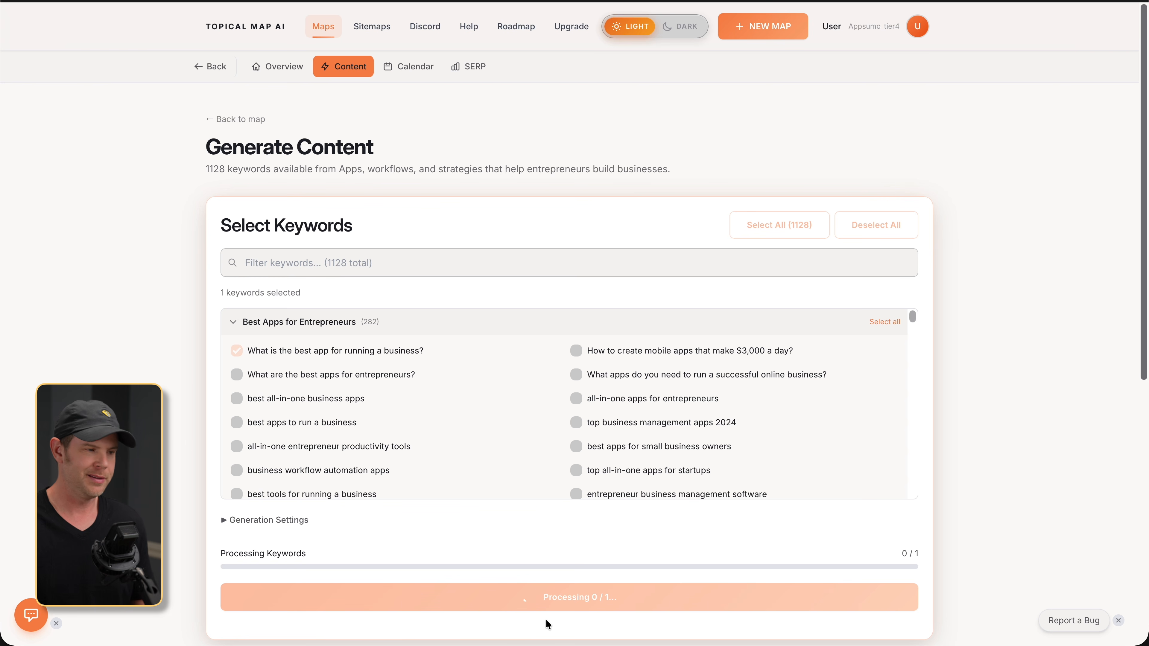
scroll(592, 507, "down", 5)
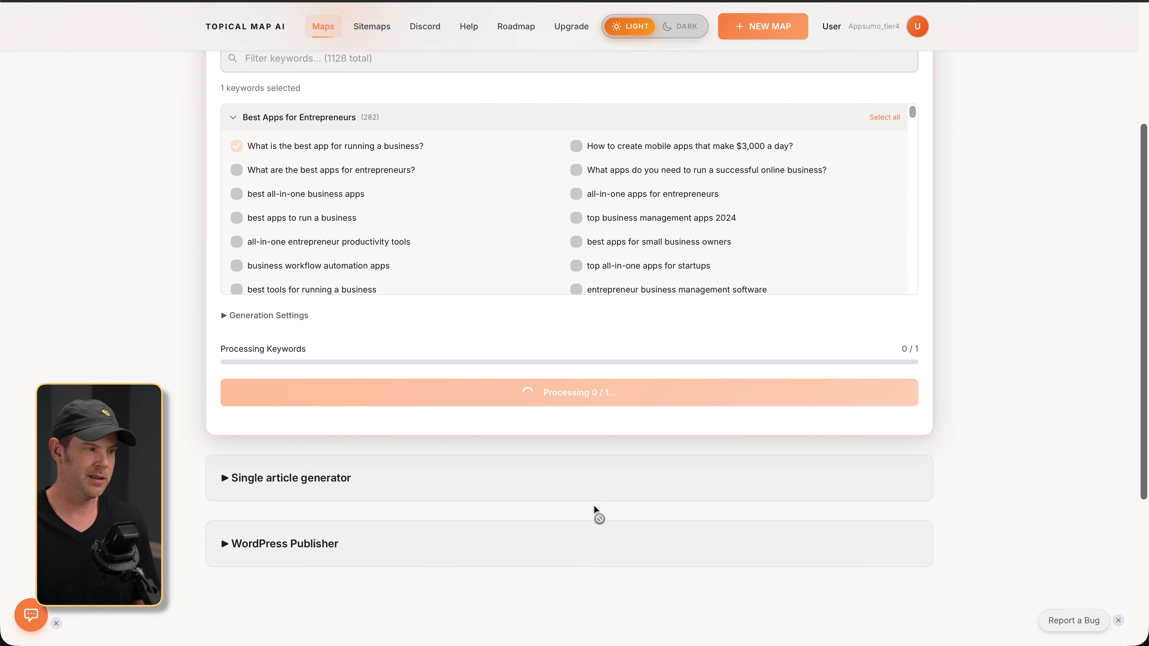
scroll(595, 505, "down", 1)
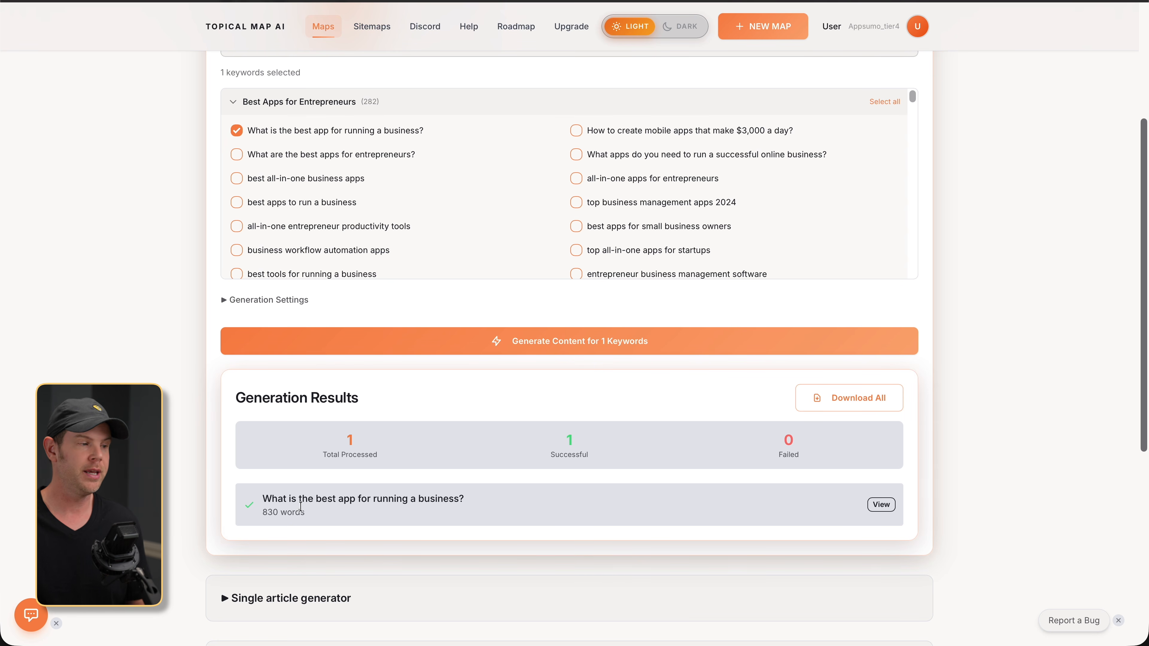
Step: Open the generated article and read through its introduction, benefits, tips and case study sections
left_click(880, 505)
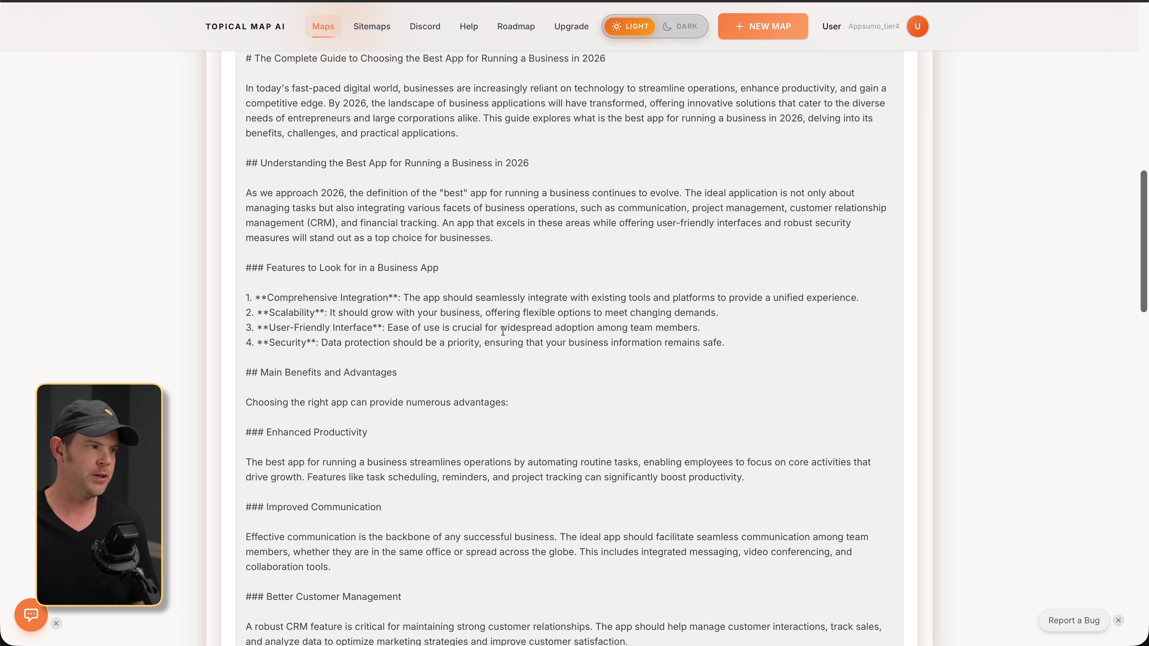
scroll(503, 335, "down", 1)
scroll(503, 344, "up", 6)
scroll(503, 346, "down", 3)
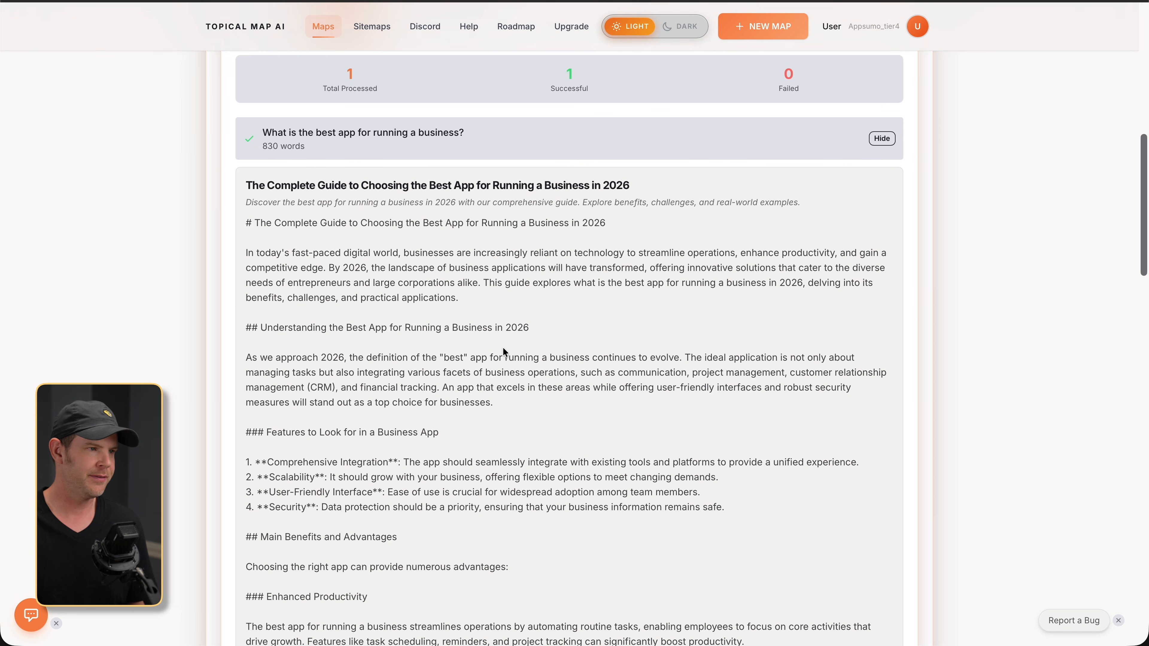
scroll(502, 347, "down", 10)
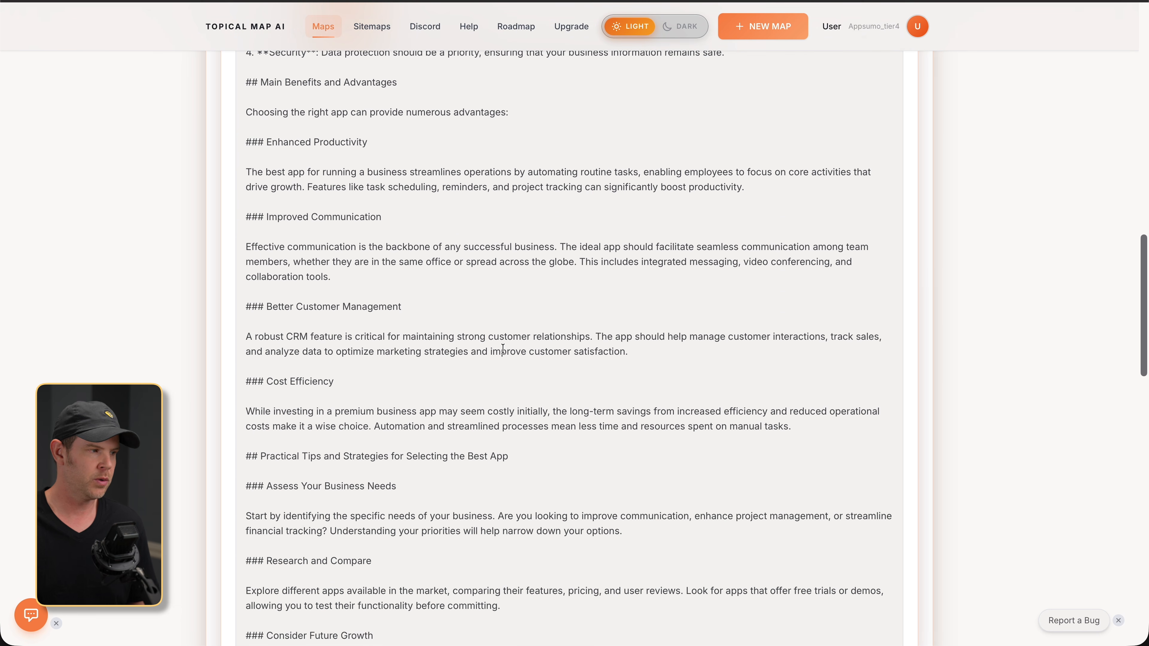
scroll(503, 349, "down", 2)
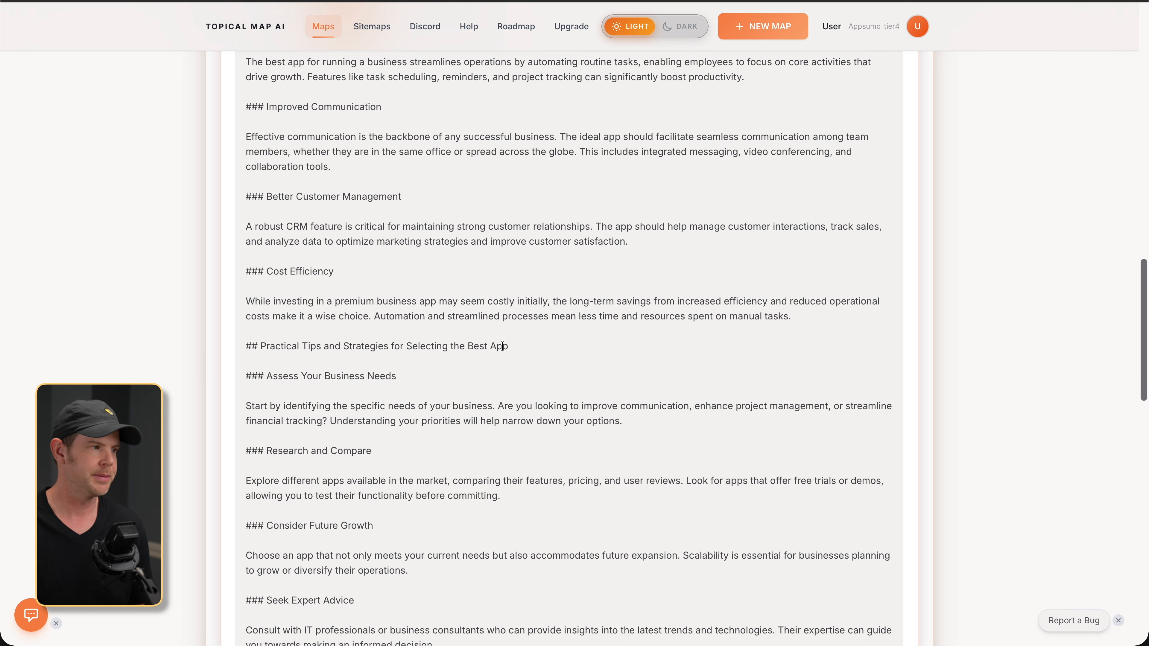
scroll(502, 346, "down", 2)
scroll(503, 346, "down", 7)
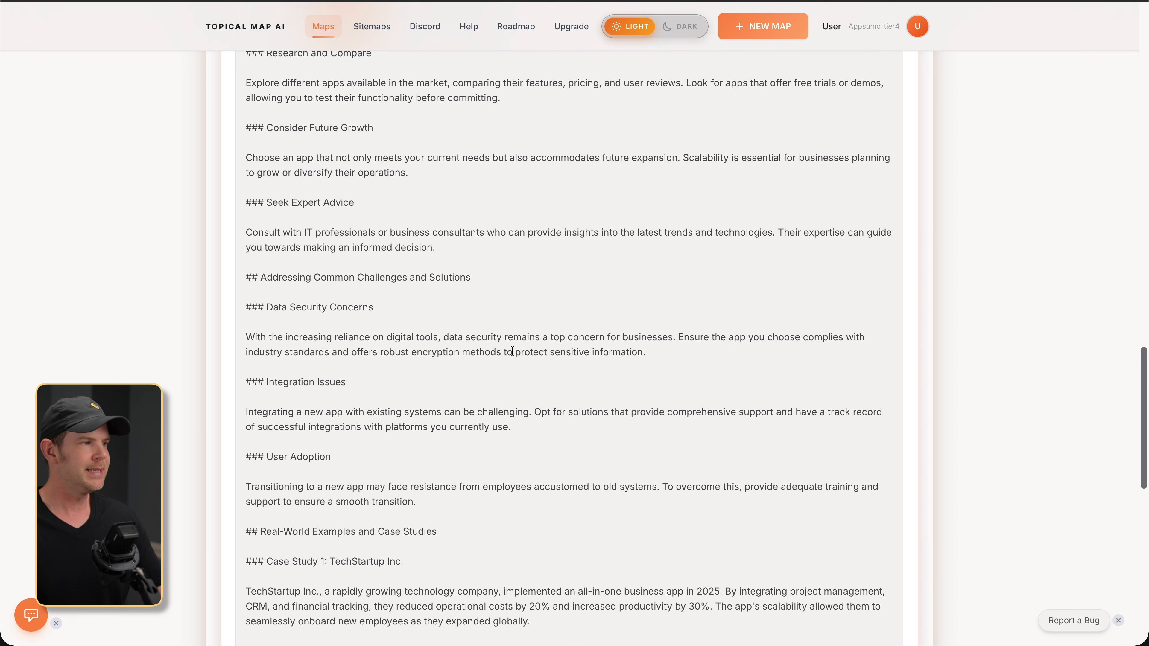
scroll(509, 350, "up", 2)
scroll(513, 354, "up", 9)
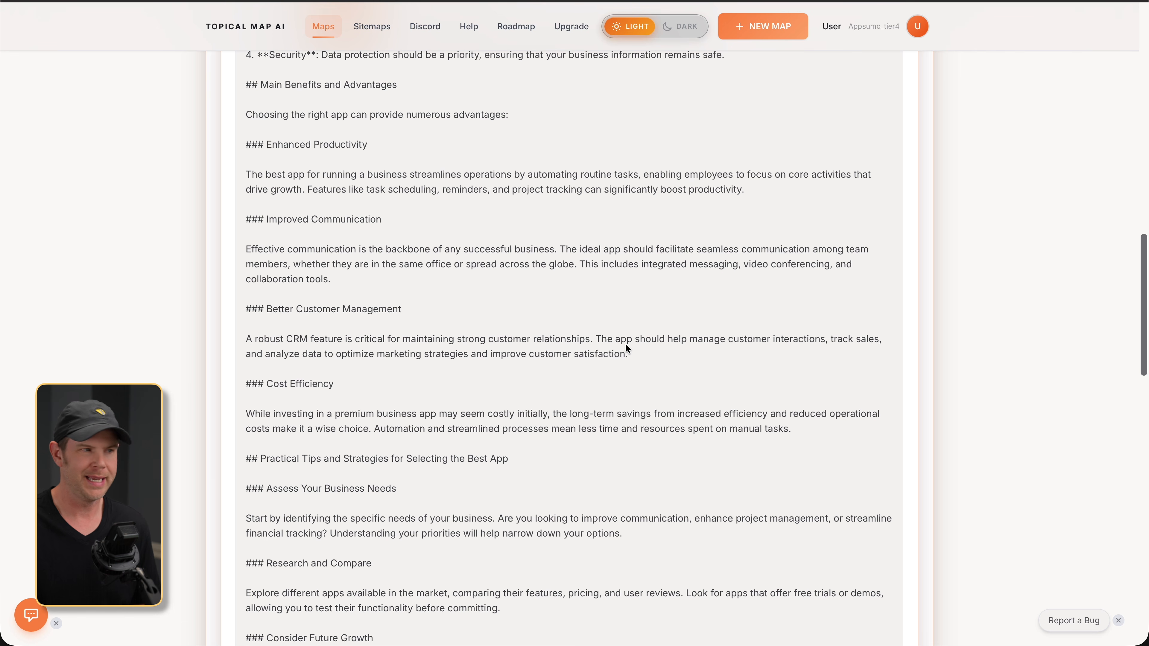
scroll(627, 345, "up", 10)
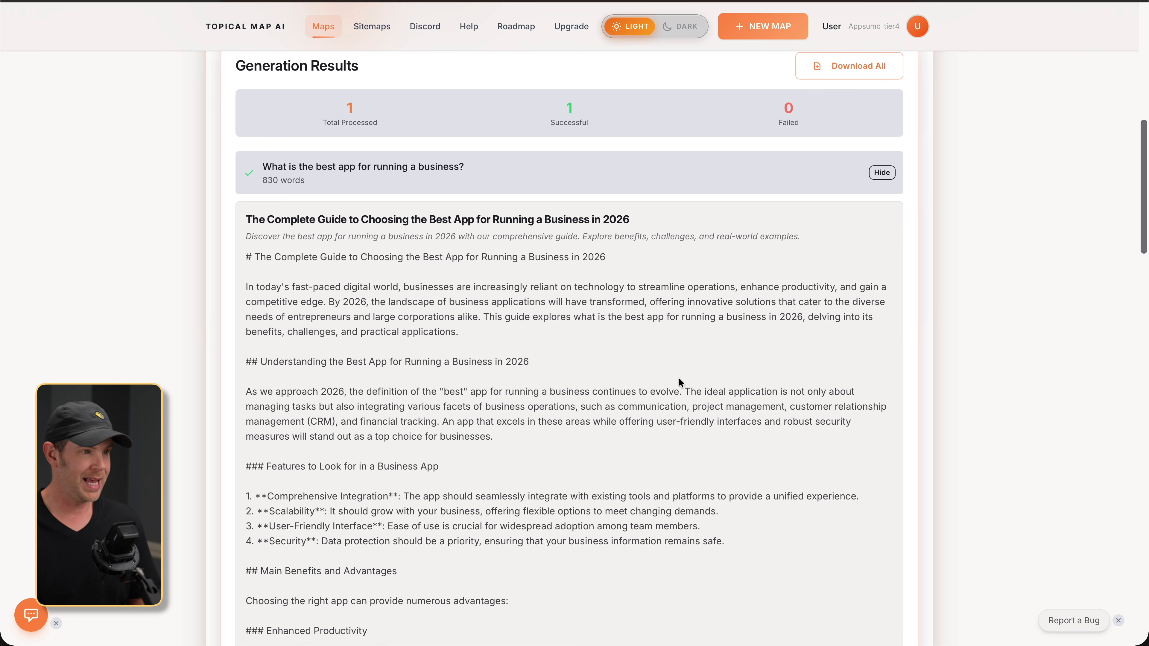
scroll(870, 170, "up", 4)
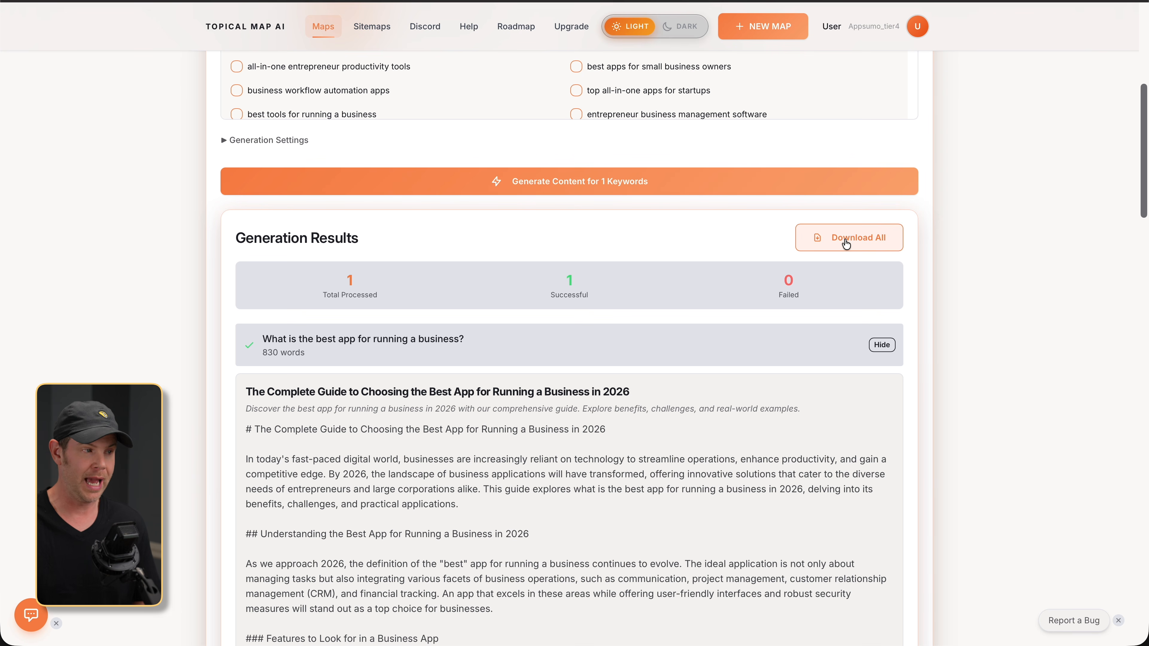
Step: Expand the WordPress Publisher section below the generated article and look at its connection option
scroll(799, 323, "down", 5)
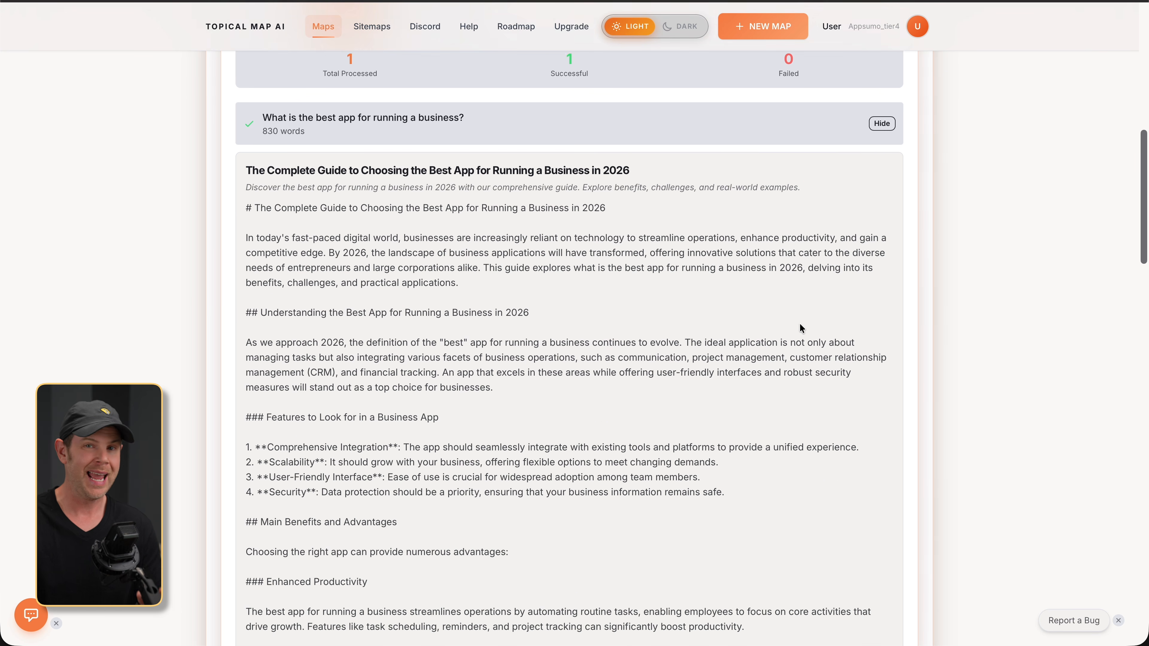
scroll(800, 326, "down", 20)
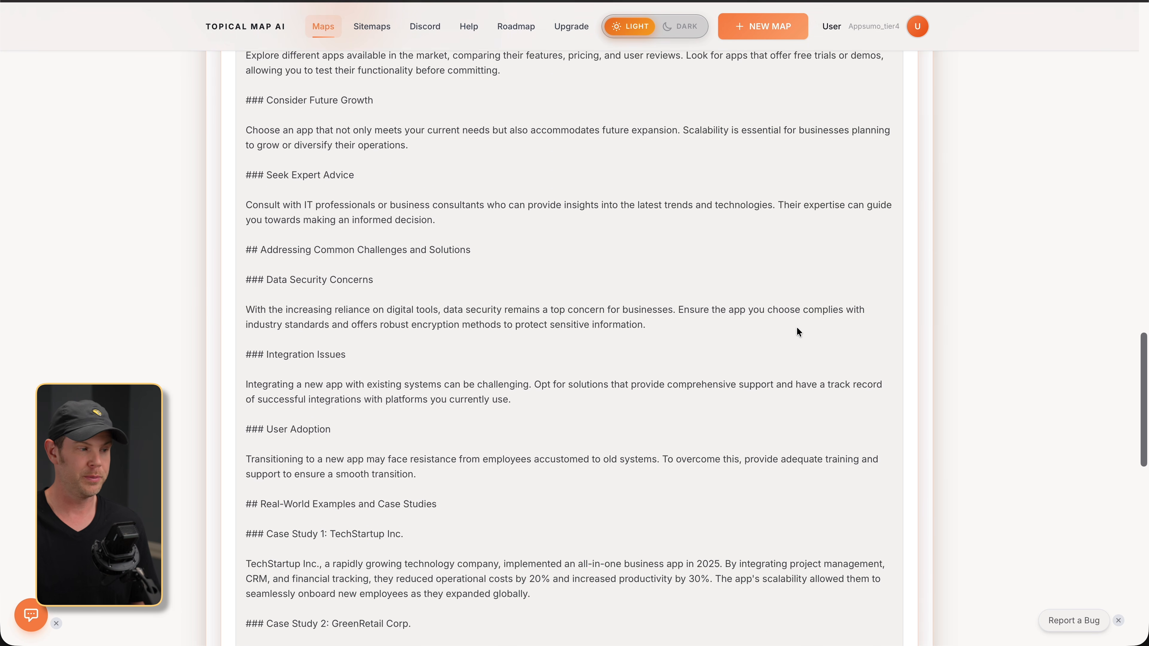
scroll(797, 328, "down", 17)
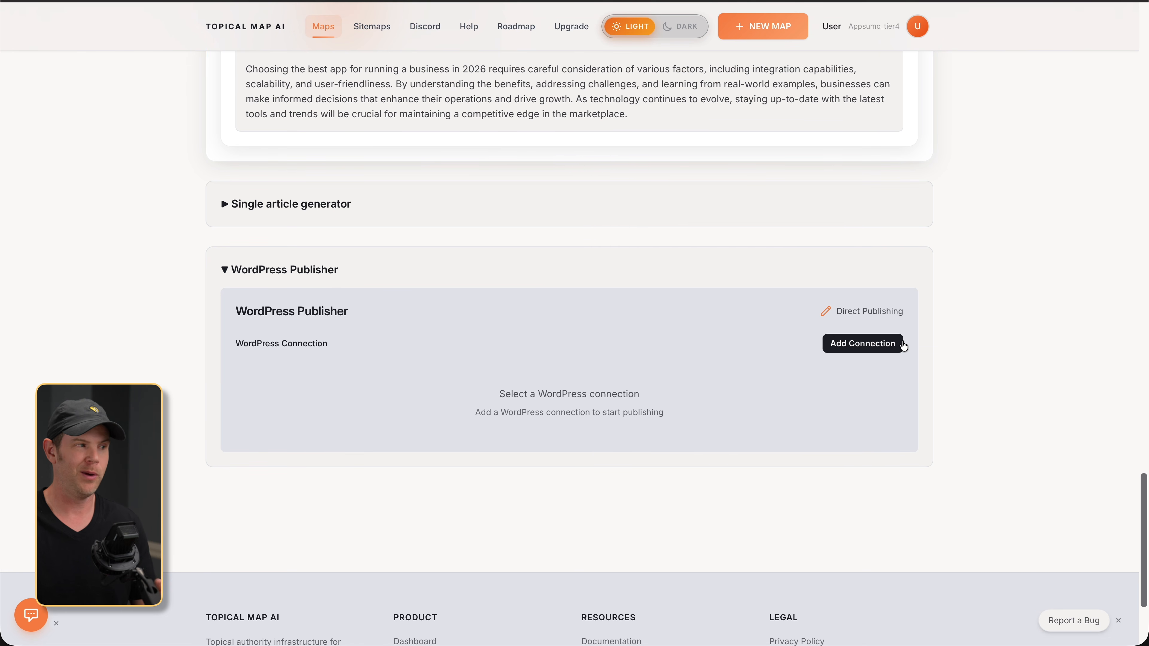
Step: Expand the generation settings, set the target word count to 4000 and regenerate the content for the selected keyword
scroll(744, 345, "up", 6)
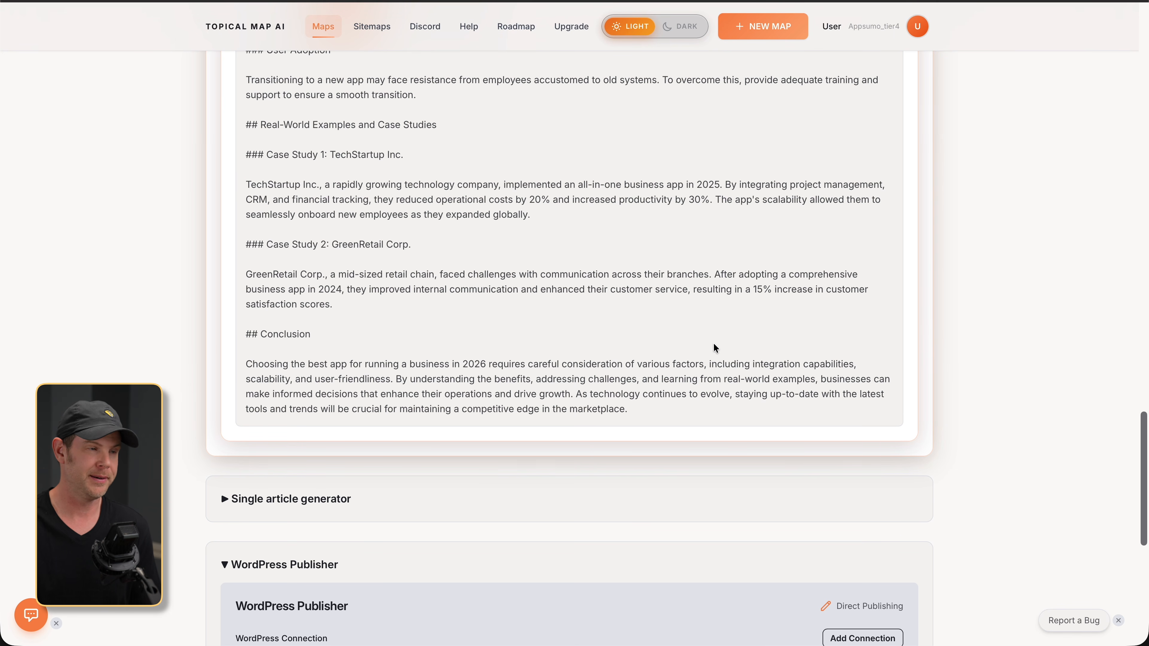
scroll(714, 348, "up", 20)
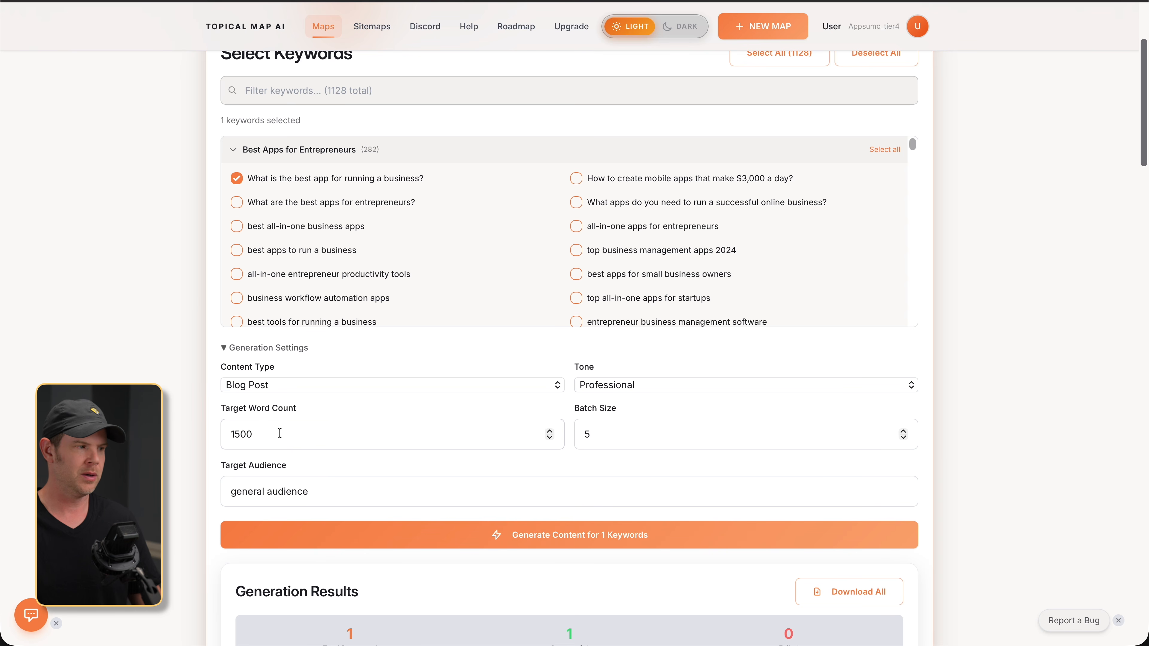
left_click_drag(280, 435, 183, 431)
type("4000")
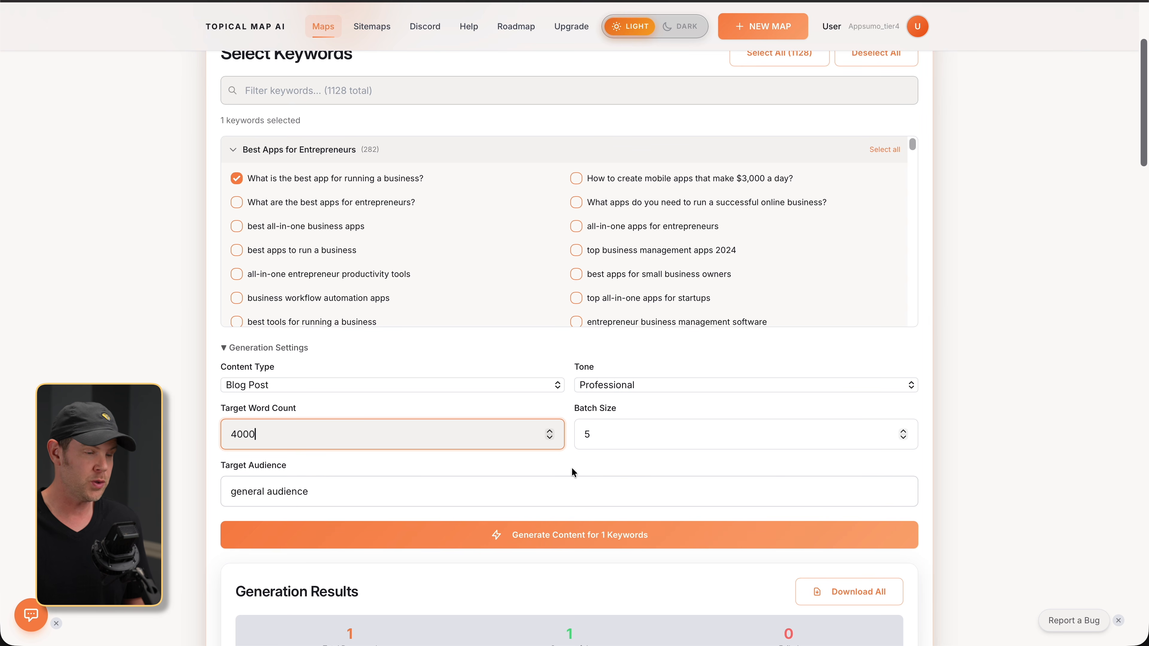
left_click(565, 534)
scroll(961, 473, "down", 5)
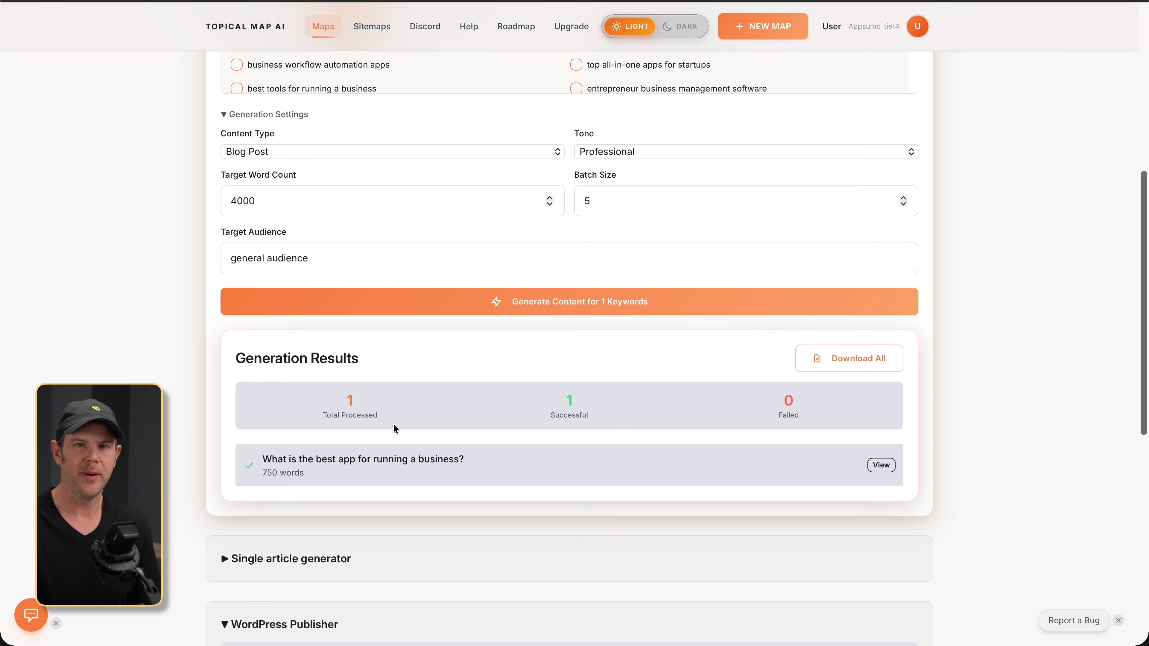
Step: Open the map's content calendar and generate the queued article How to create mobile apps that make $3,000 a day?
scroll(356, 115, "up", 9)
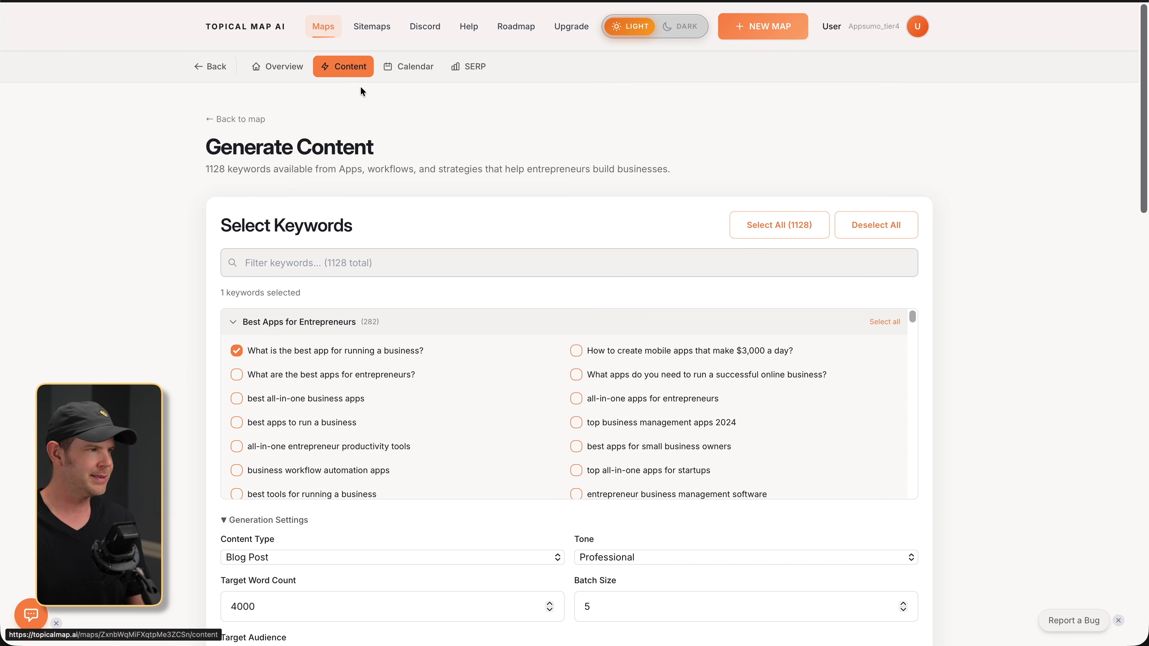
left_click(425, 66)
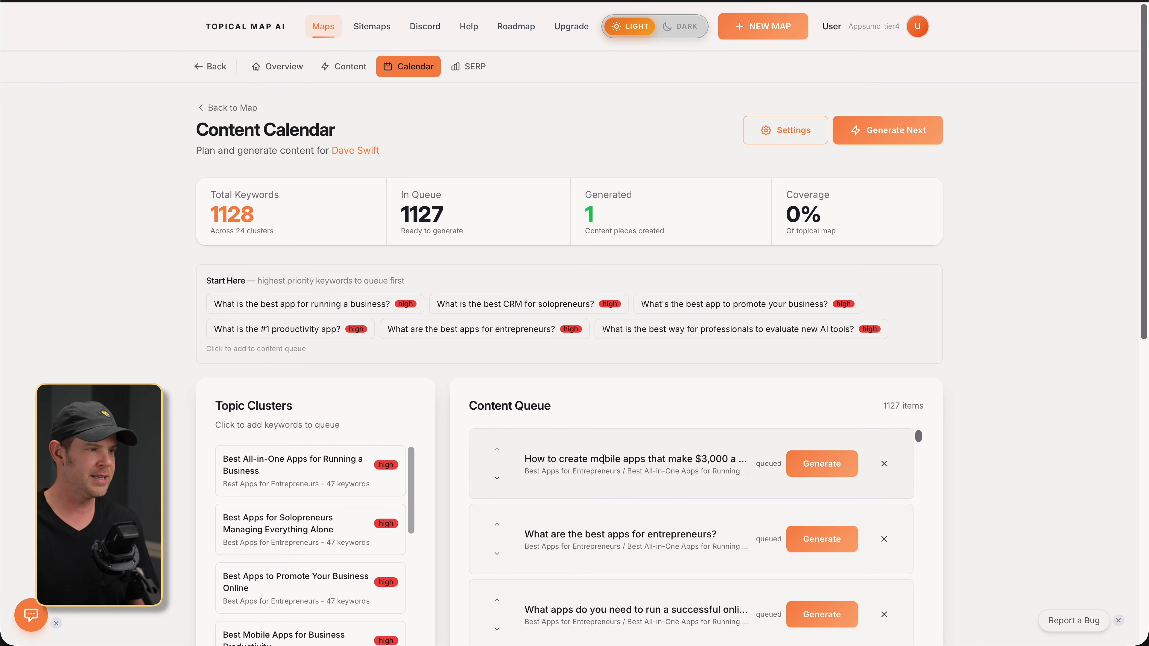
scroll(660, 389, "down", 1)
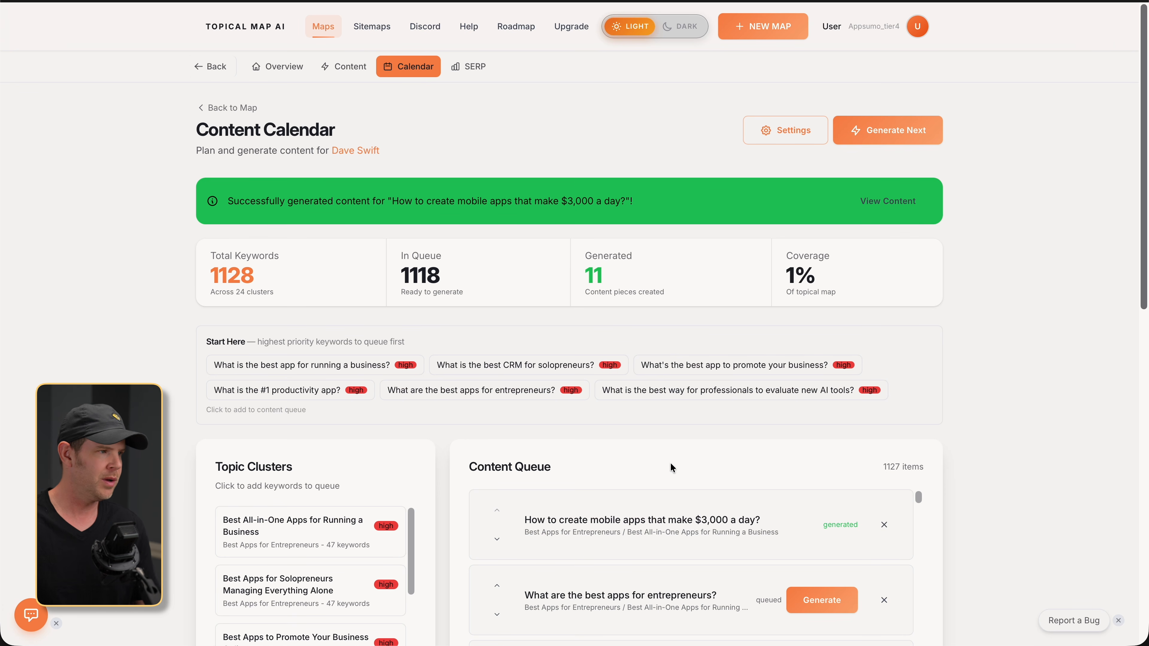
Step: View the content generated for the mobile apps keyword and read through its details and full text
left_click(895, 208)
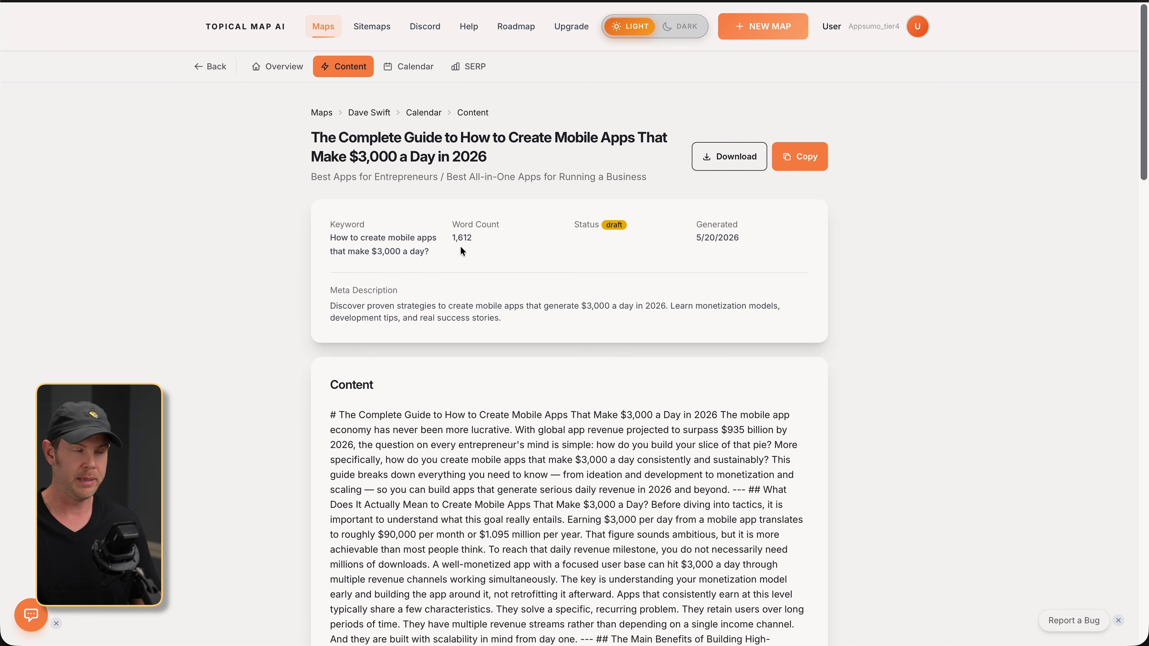
scroll(534, 404, "down", 4)
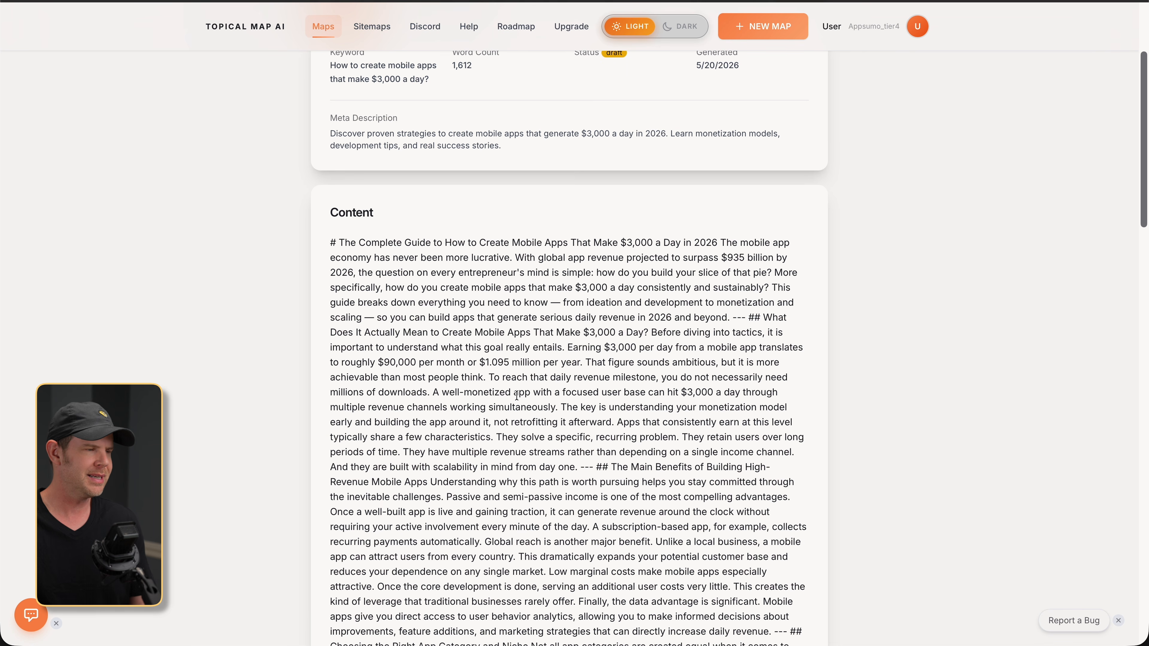
scroll(516, 395, "down", 4)
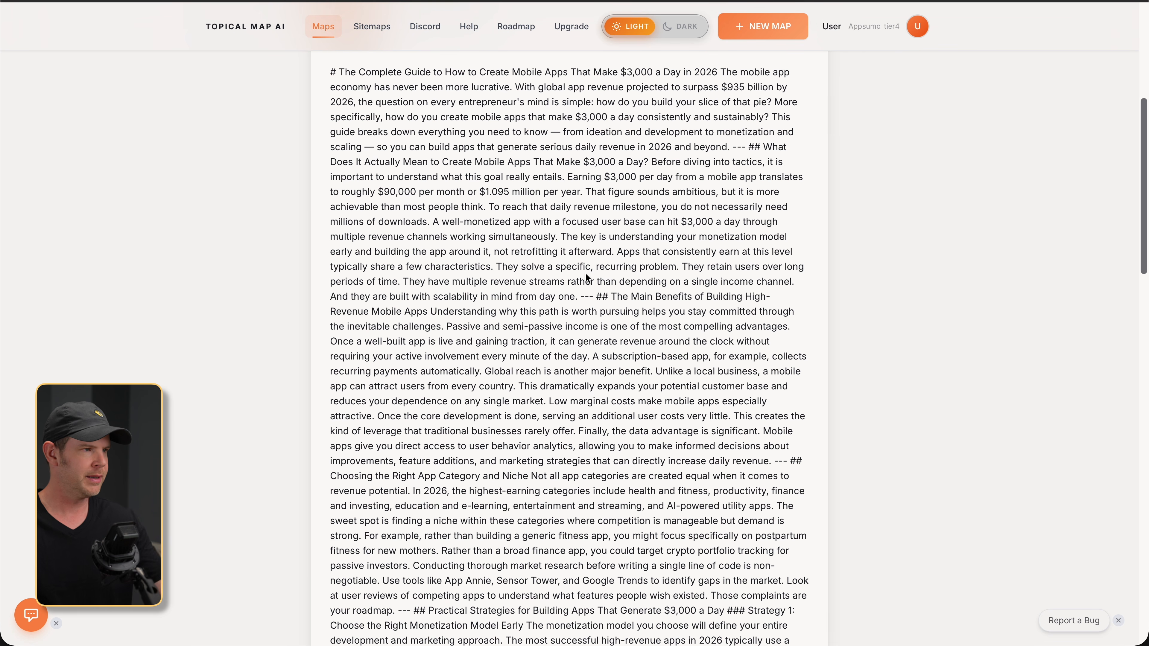
scroll(613, 362, "down", 3)
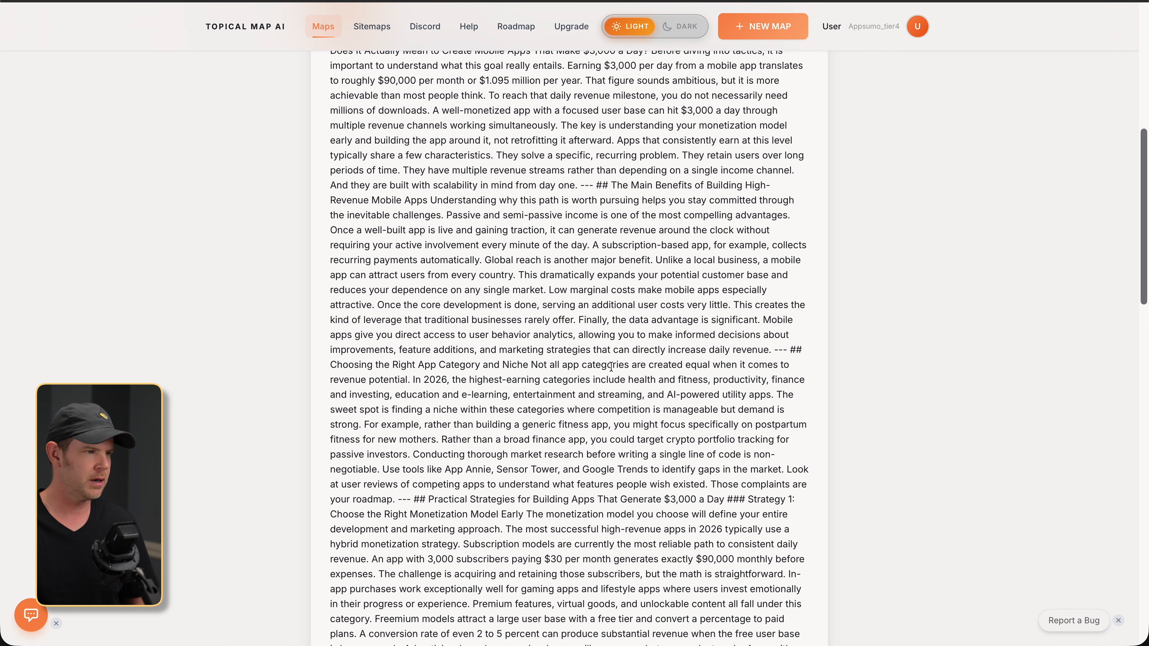
scroll(612, 365, "down", 8)
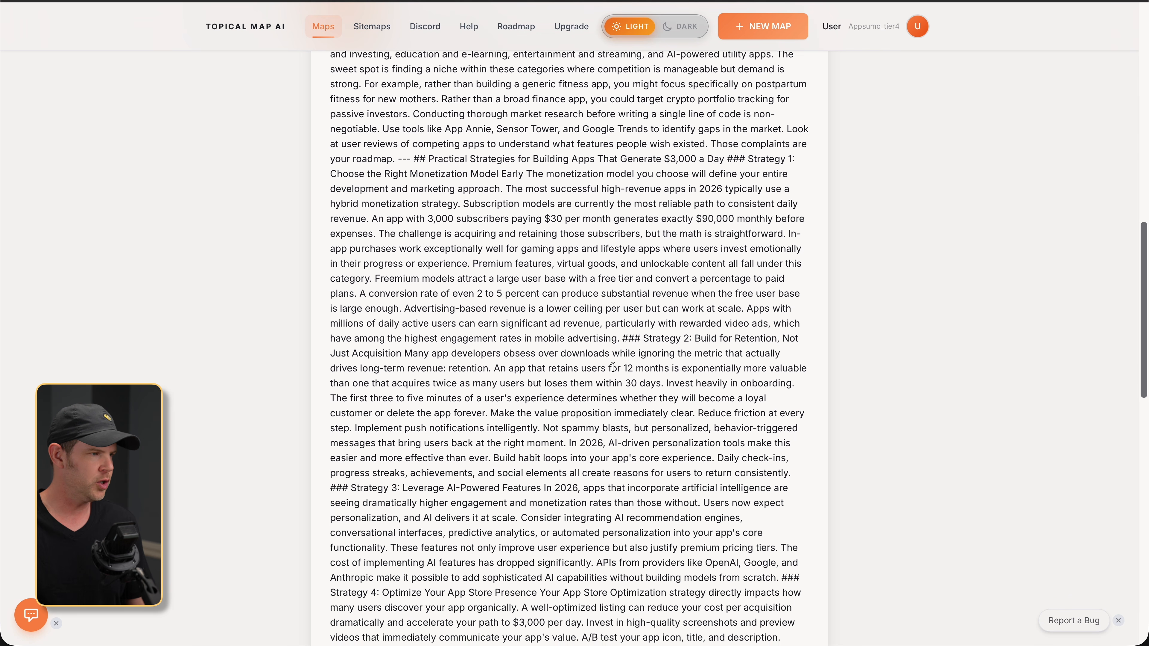
scroll(611, 367, "down", 8)
scroll(608, 370, "down", 8)
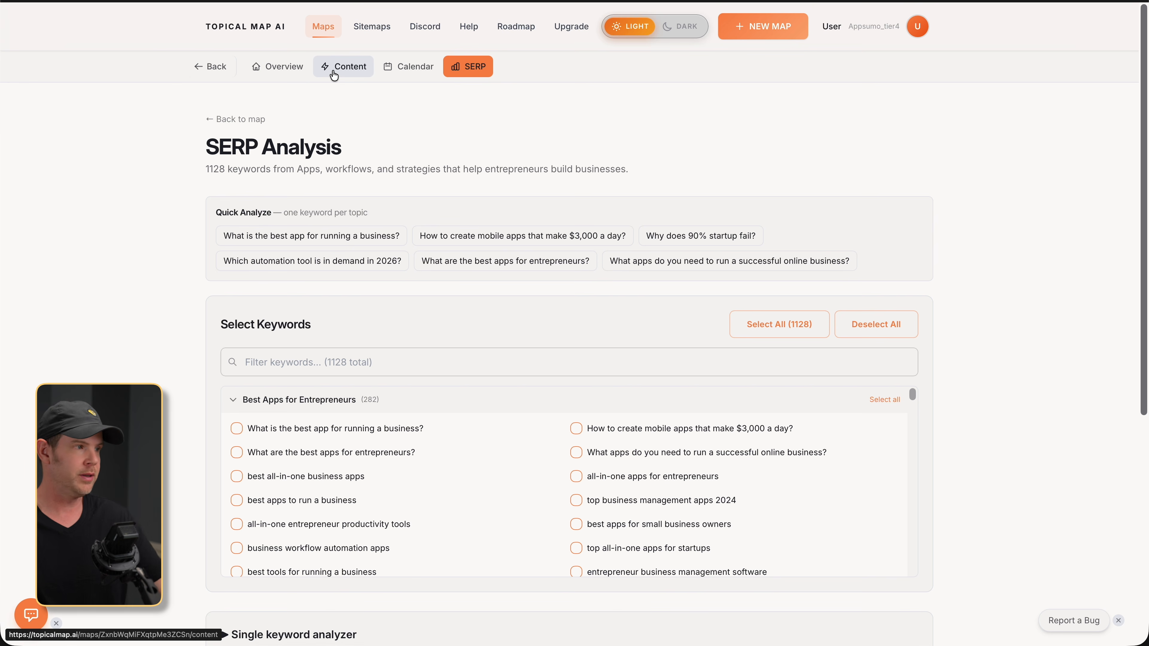
left_click(333, 74)
left_click(406, 68)
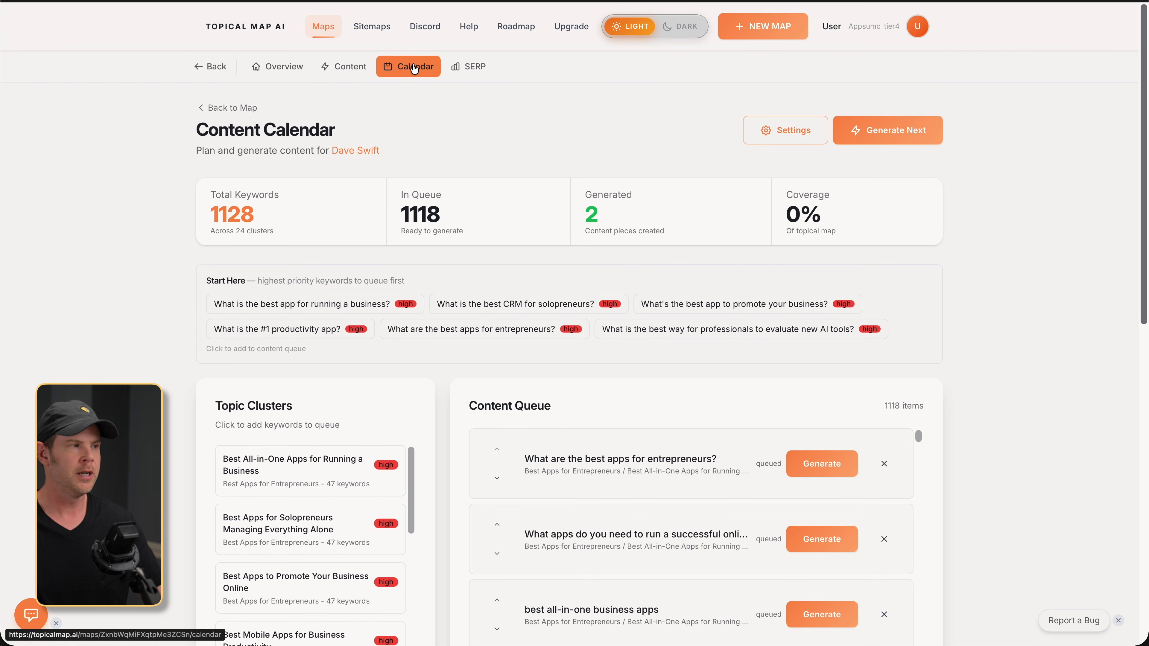
Step: Open SERP Analysis, analyze the keyword all-in-one apps for entrepreneurs and review its opportunities and content gaps
left_click(471, 68)
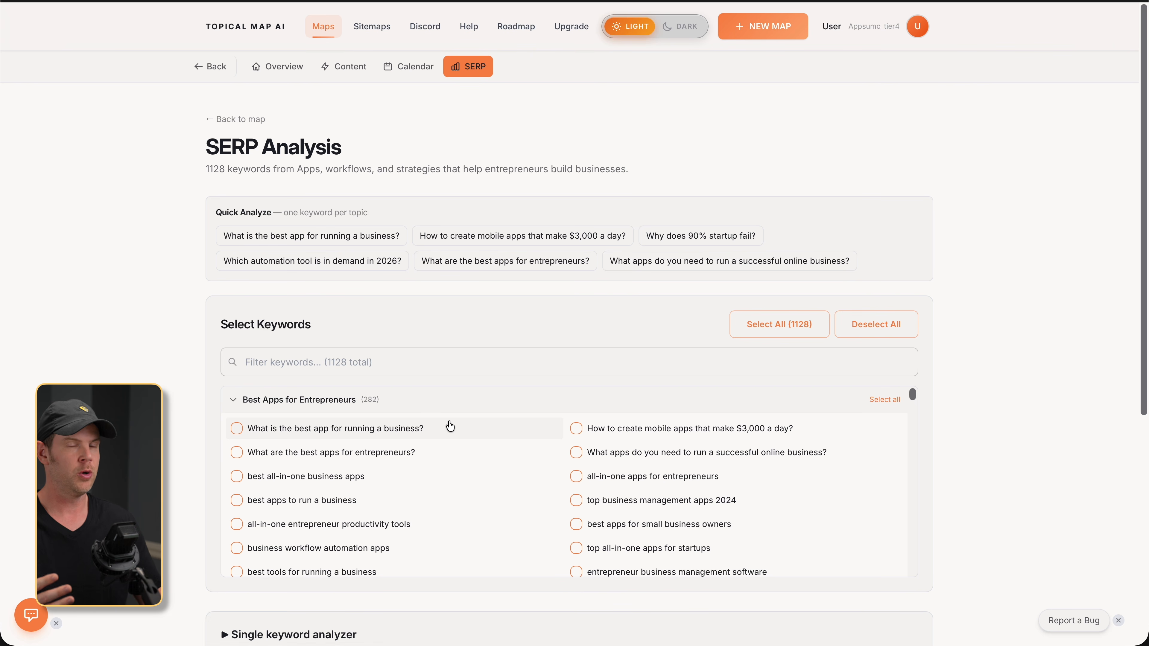
left_click(576, 476)
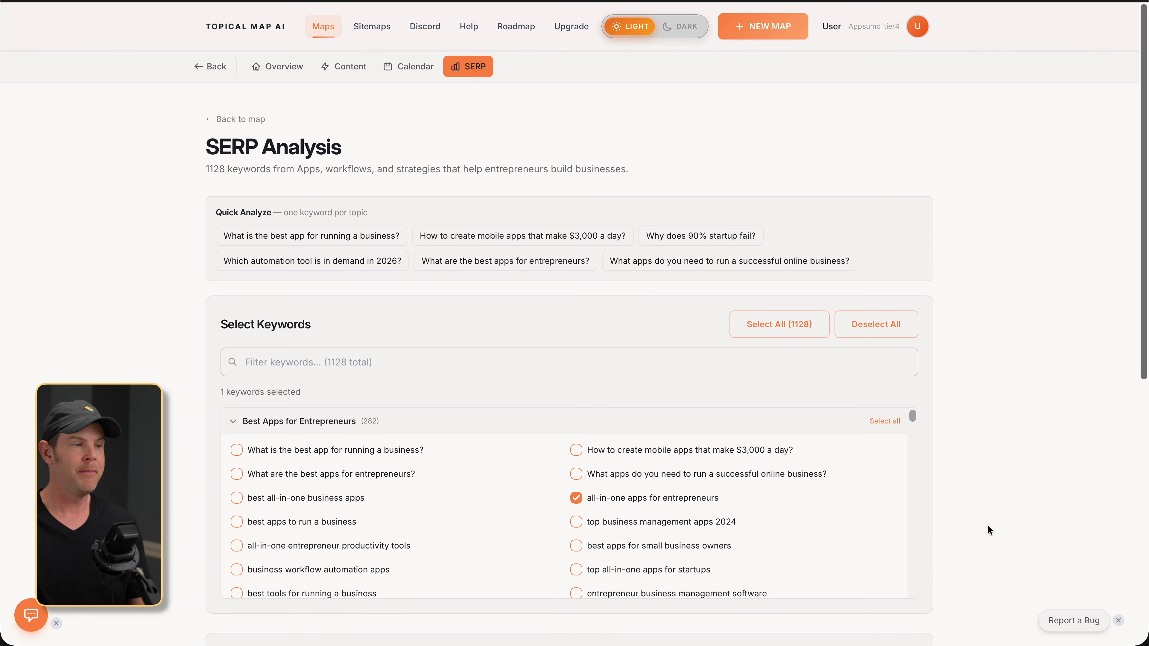
scroll(988, 525, "down", 1)
scroll(988, 526, "down", 3)
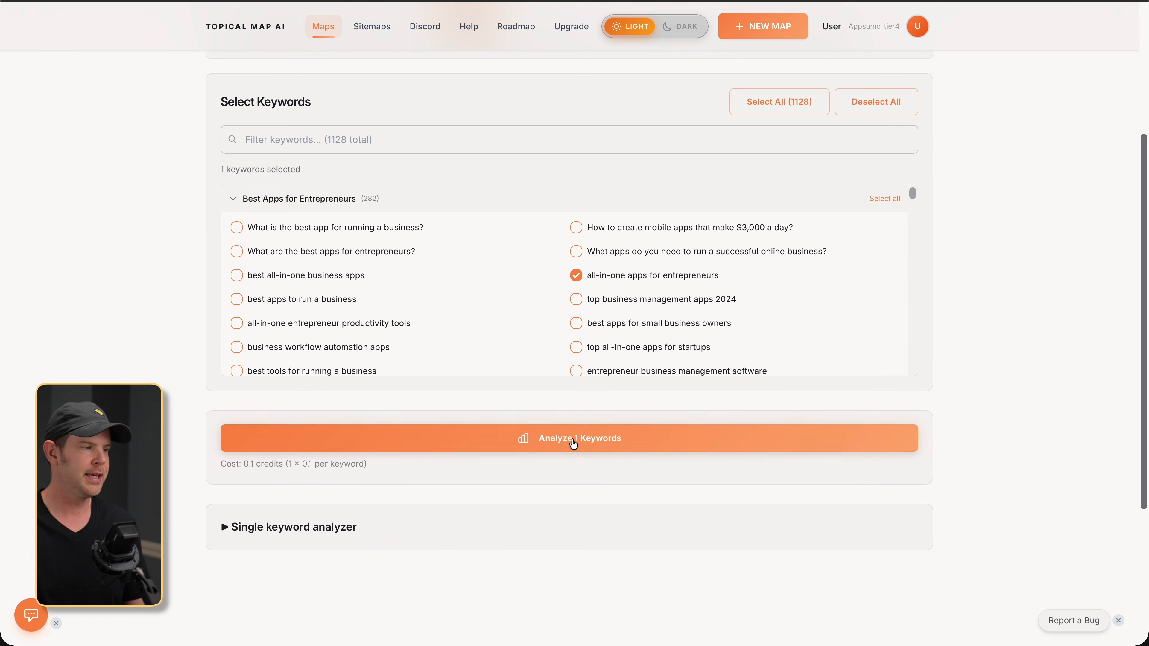
left_click(572, 444)
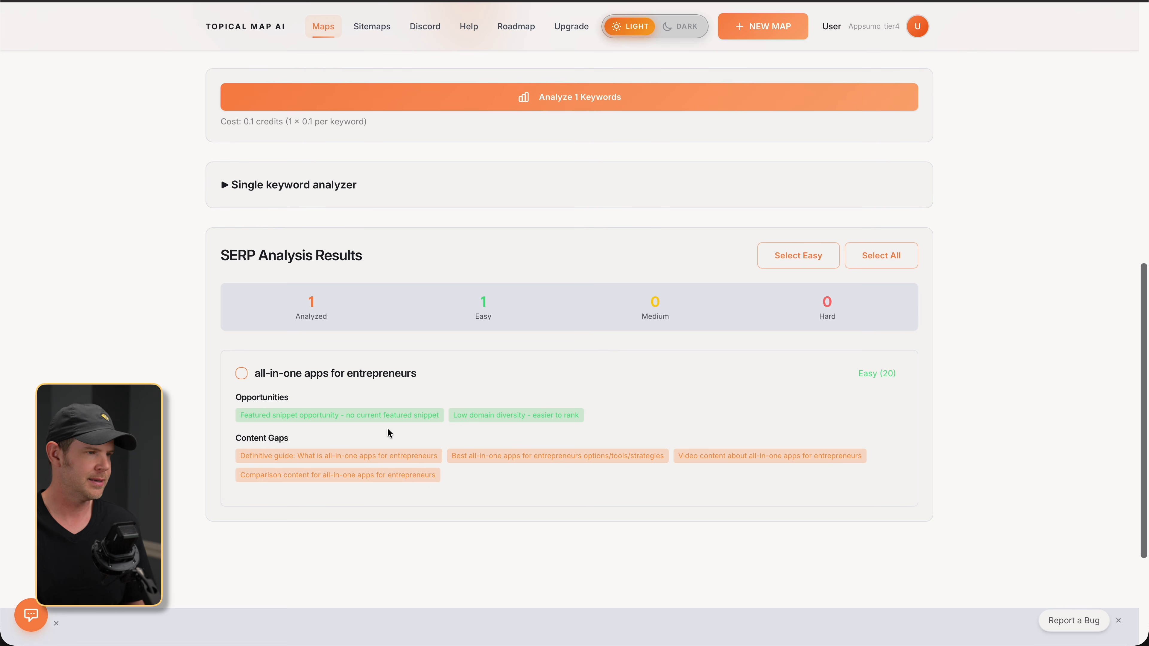
scroll(303, 376, "down", 2)
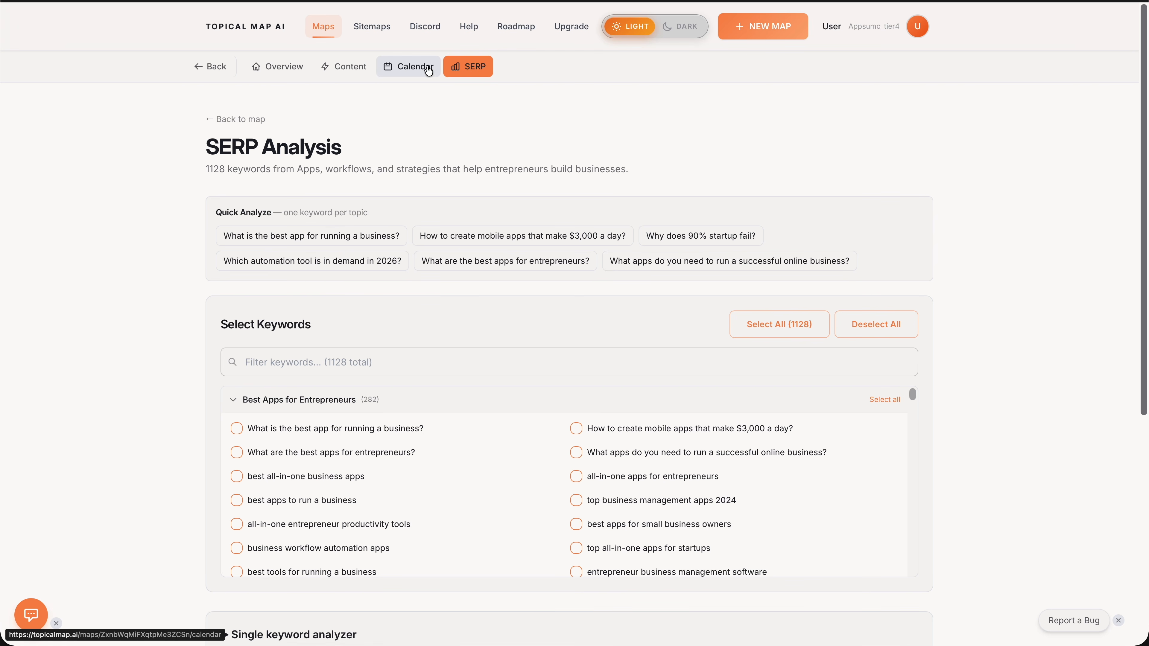
Step: Return from SERP Analysis to the map overview and open the Internal Links tool
left_click(207, 76)
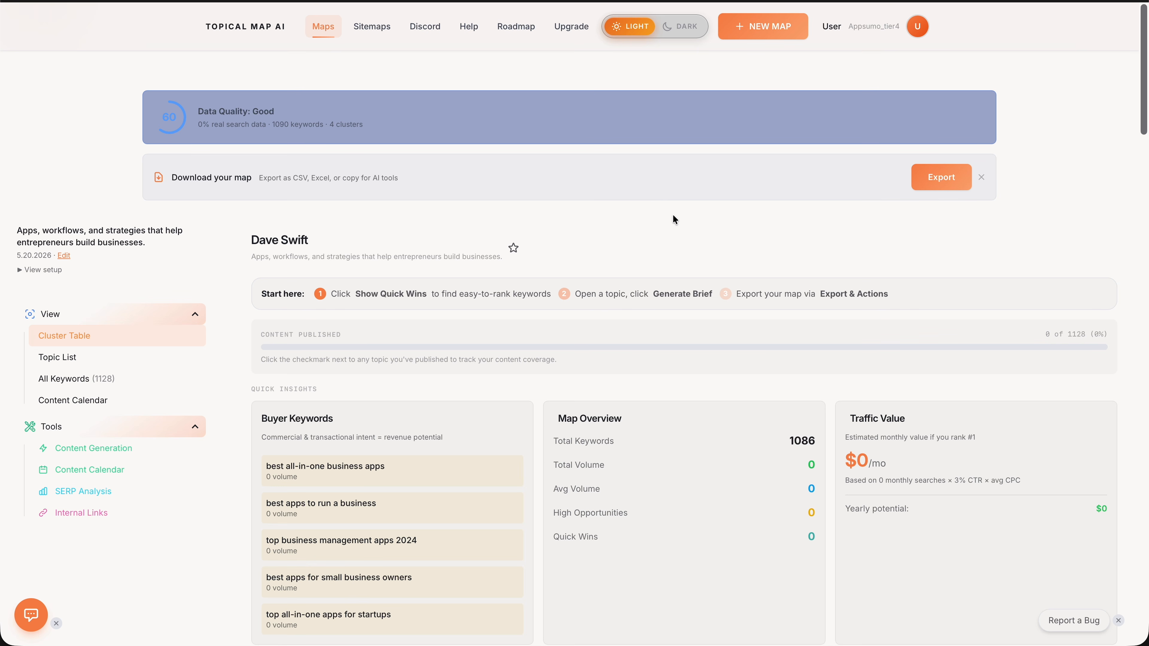
left_click(981, 179)
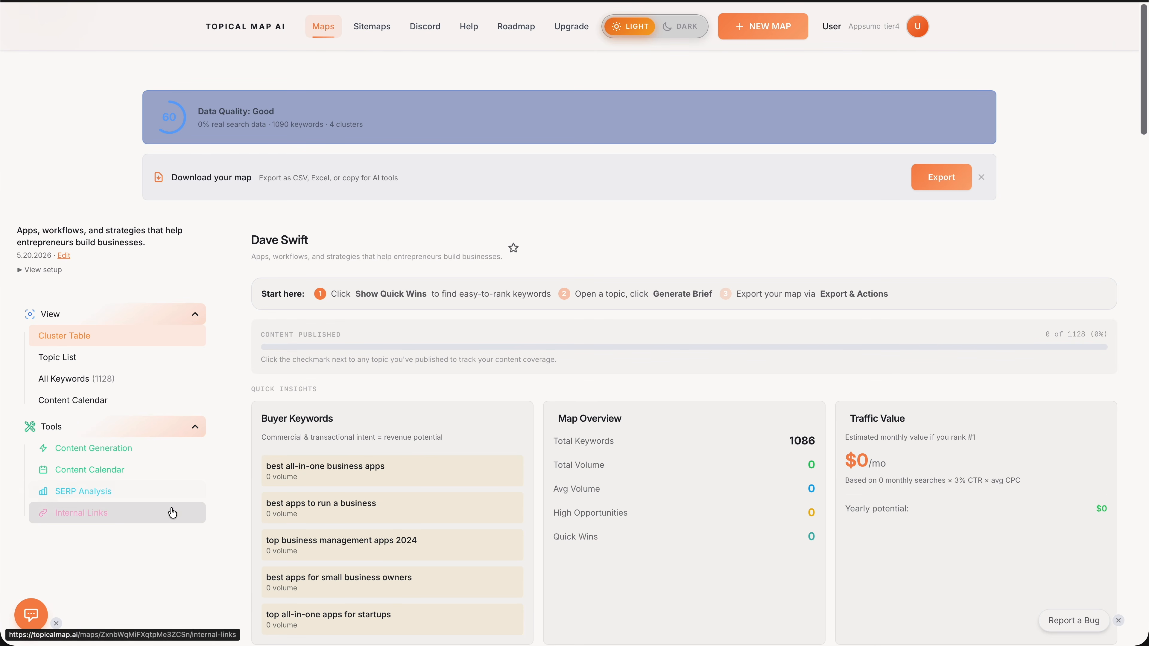
scroll(171, 512, "down", 1)
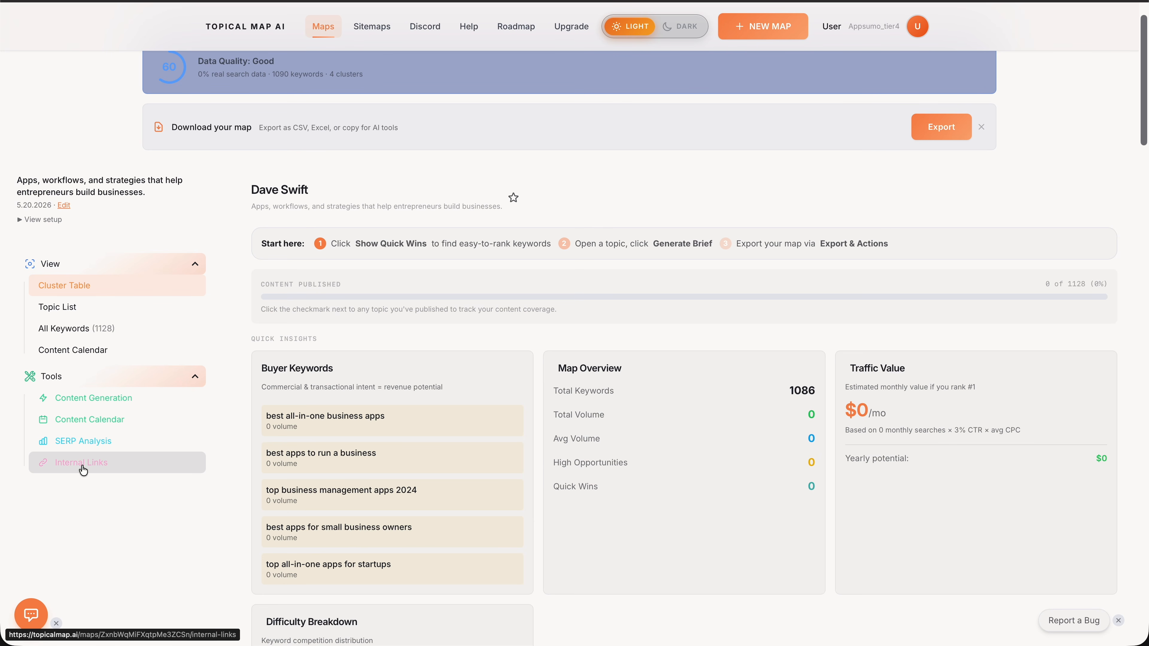
left_click(92, 462)
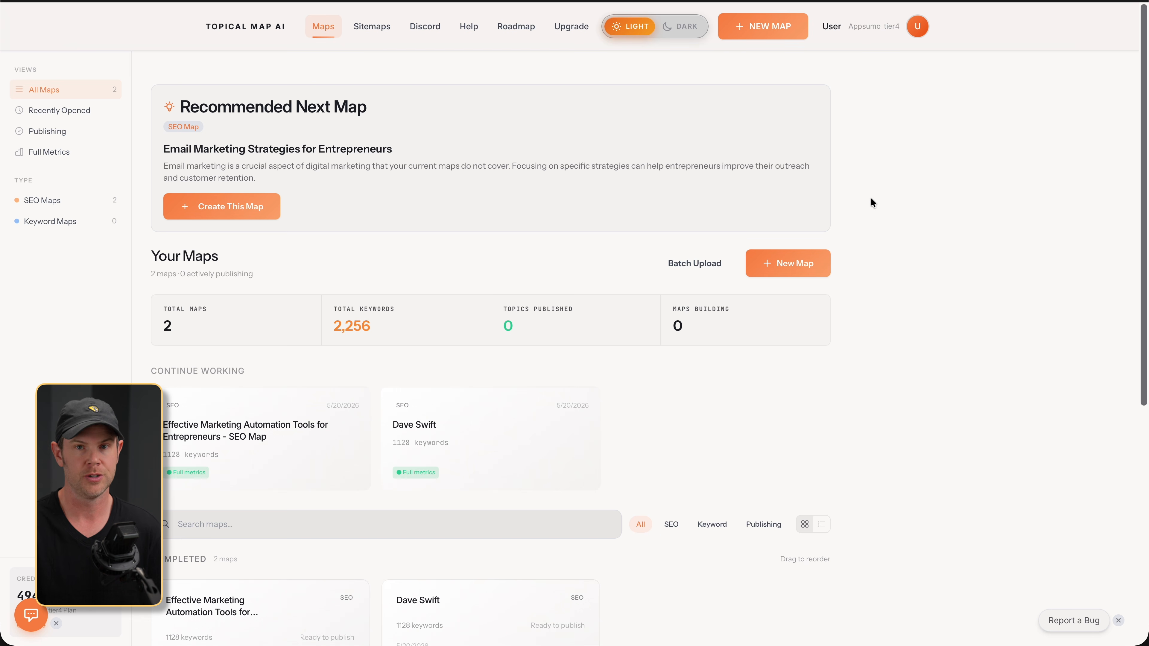
Step: Open the account's Profile Settings page
left_click(874, 23)
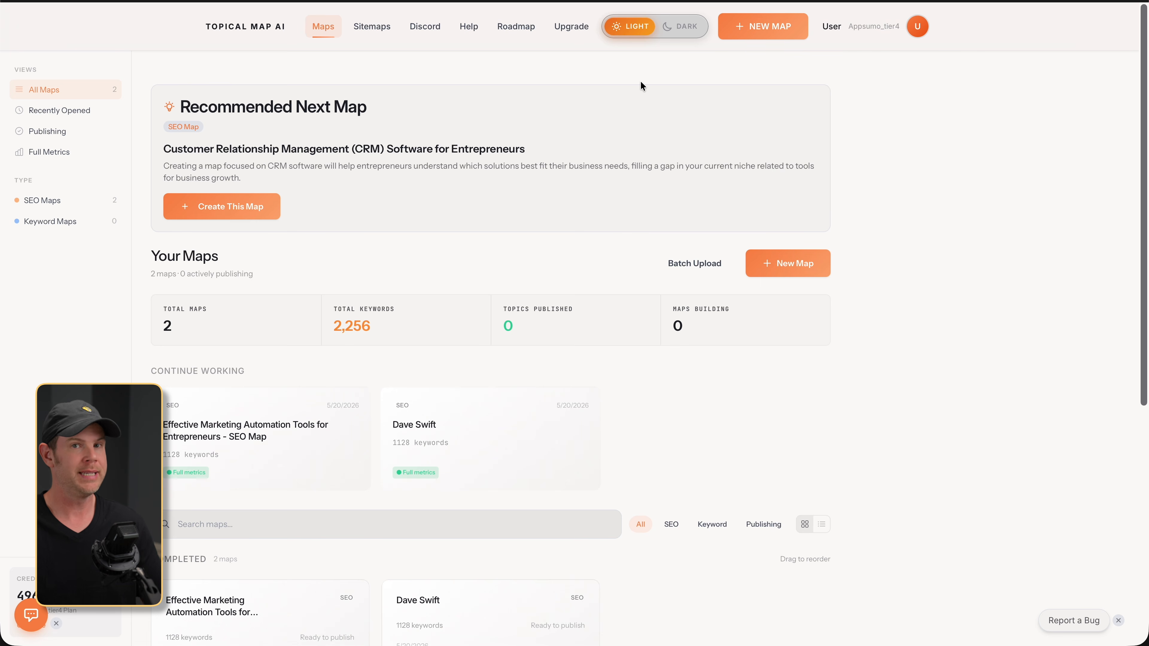
mouse_move(890, 34)
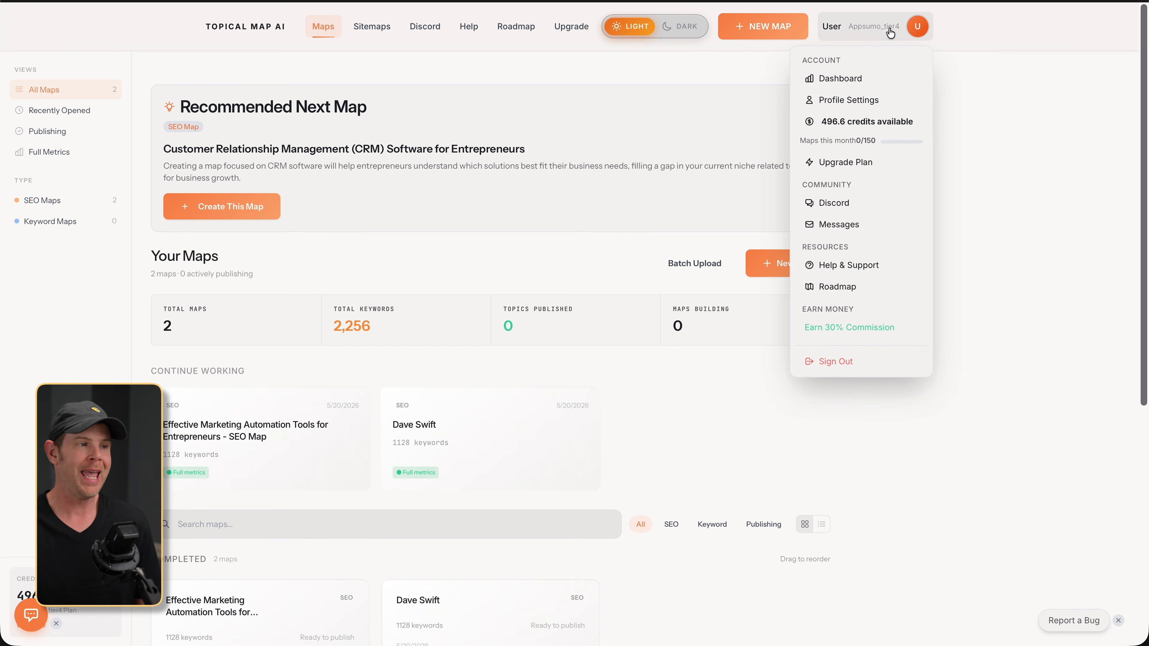
left_click(835, 100)
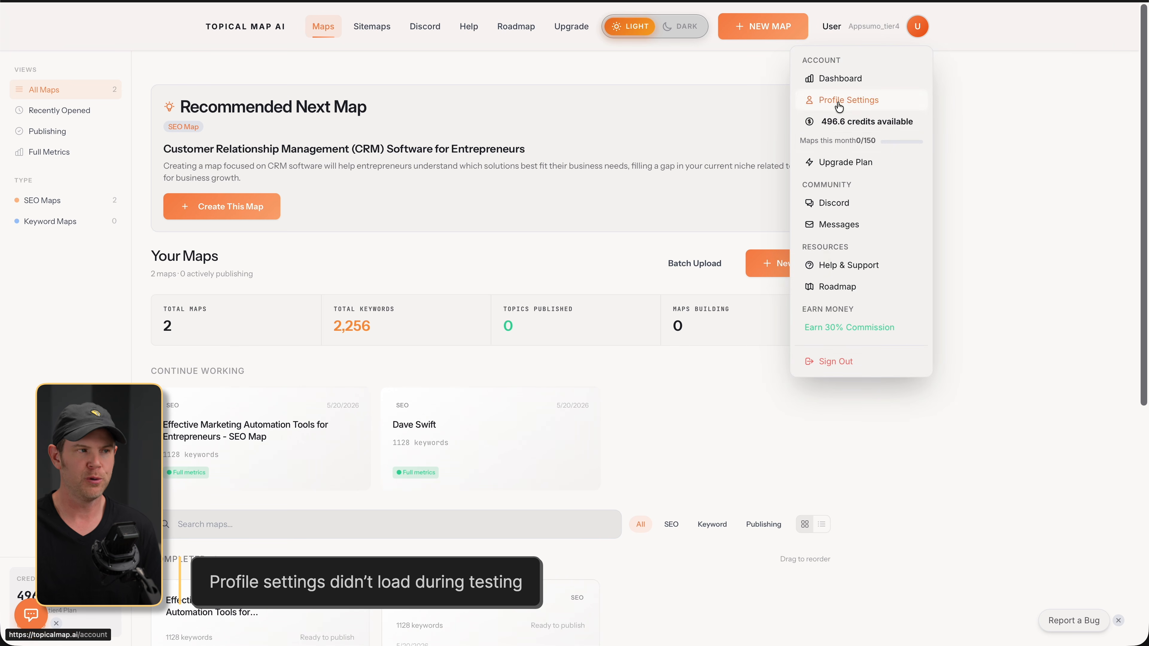
left_click(836, 101)
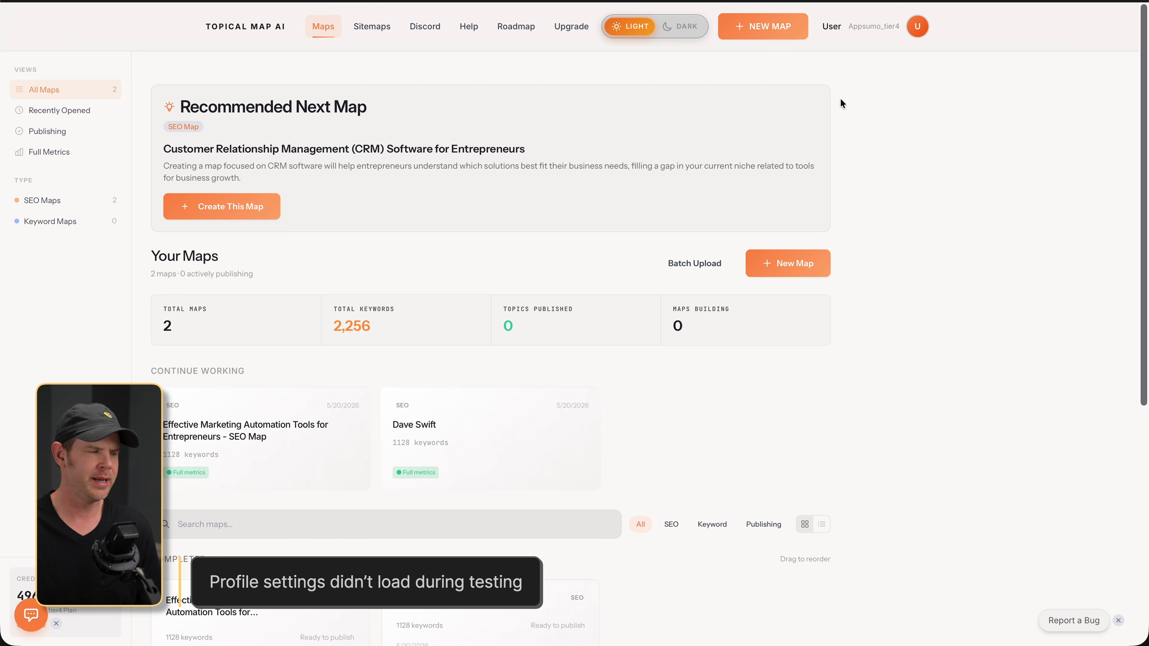
left_click(869, 27)
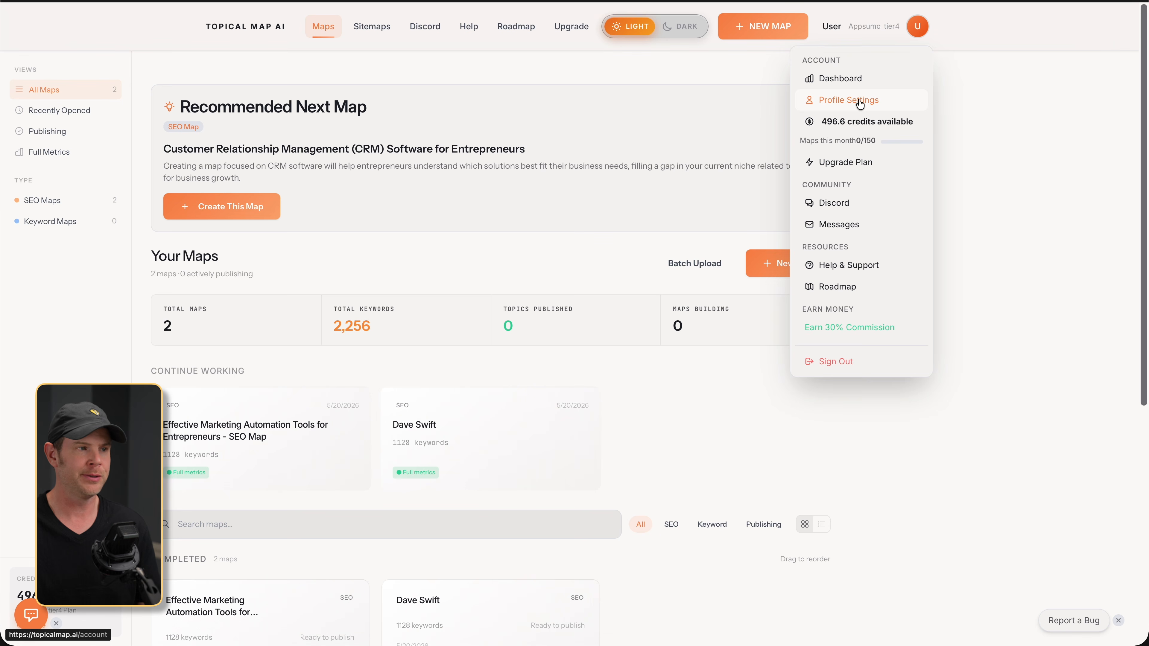
left_click(859, 100)
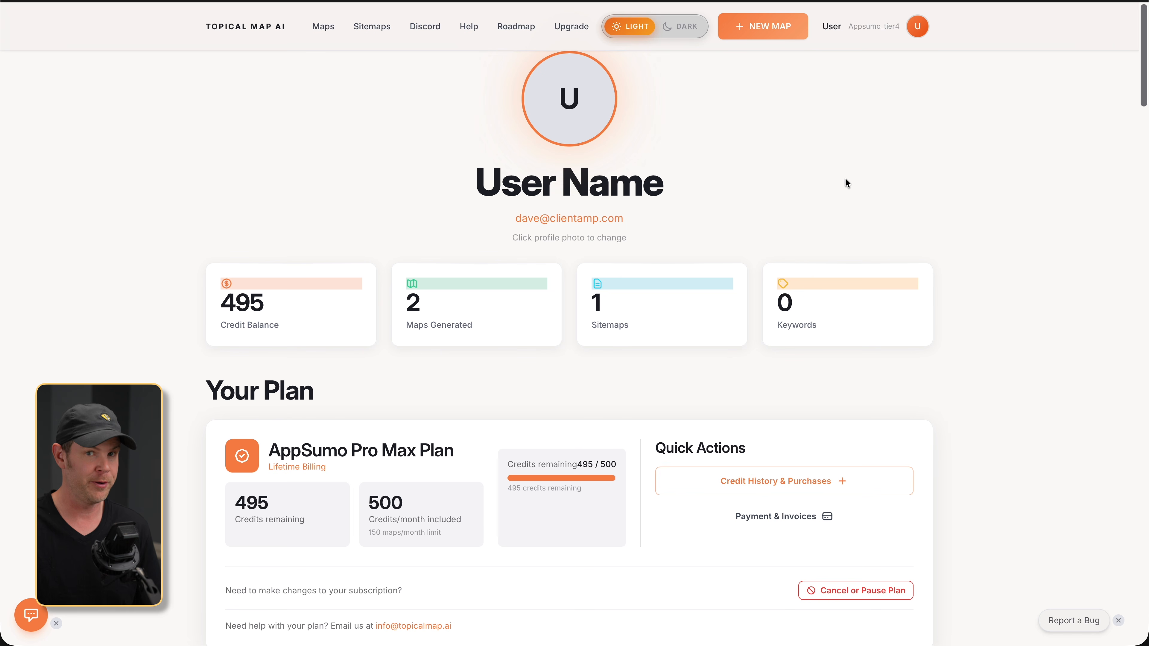
Step: Review the account page through the Google Search Console integration, White-Label PDF Export and Team Collaboration settings
scroll(943, 204, "down", 20)
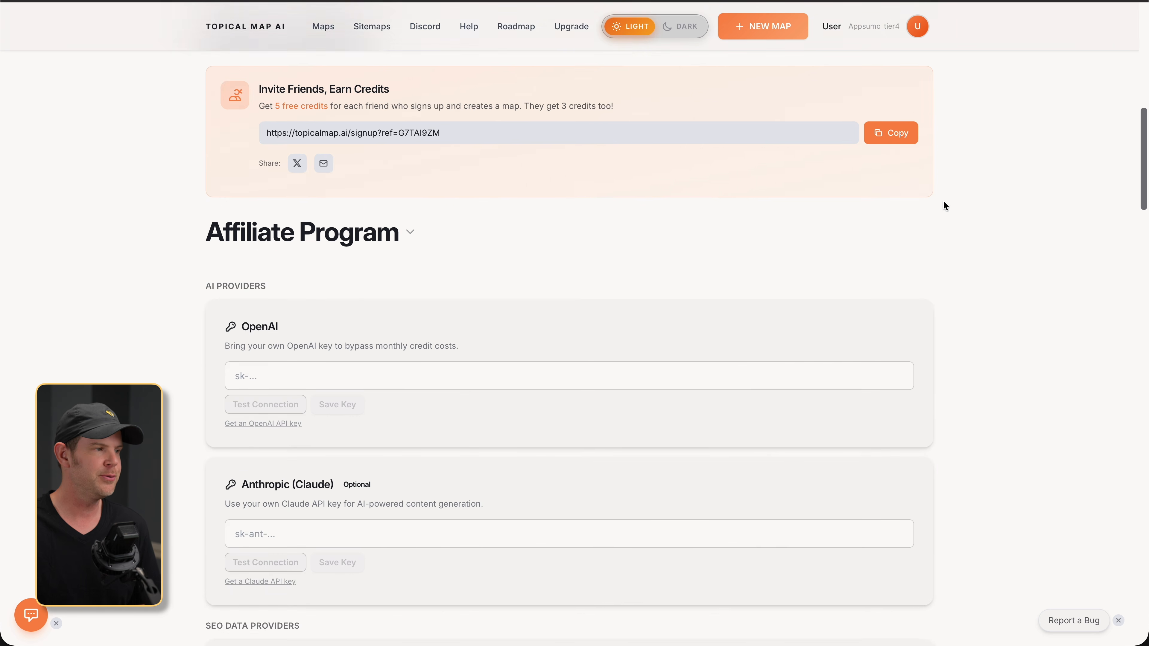
scroll(944, 202, "down", 20)
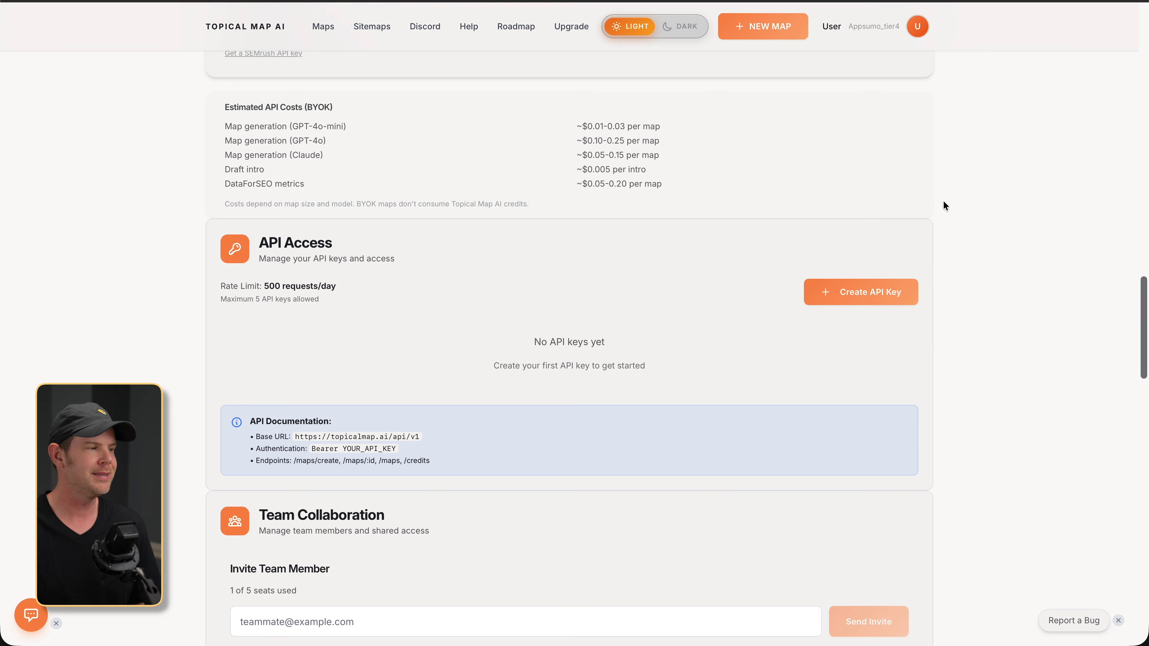
scroll(942, 205, "down", 15)
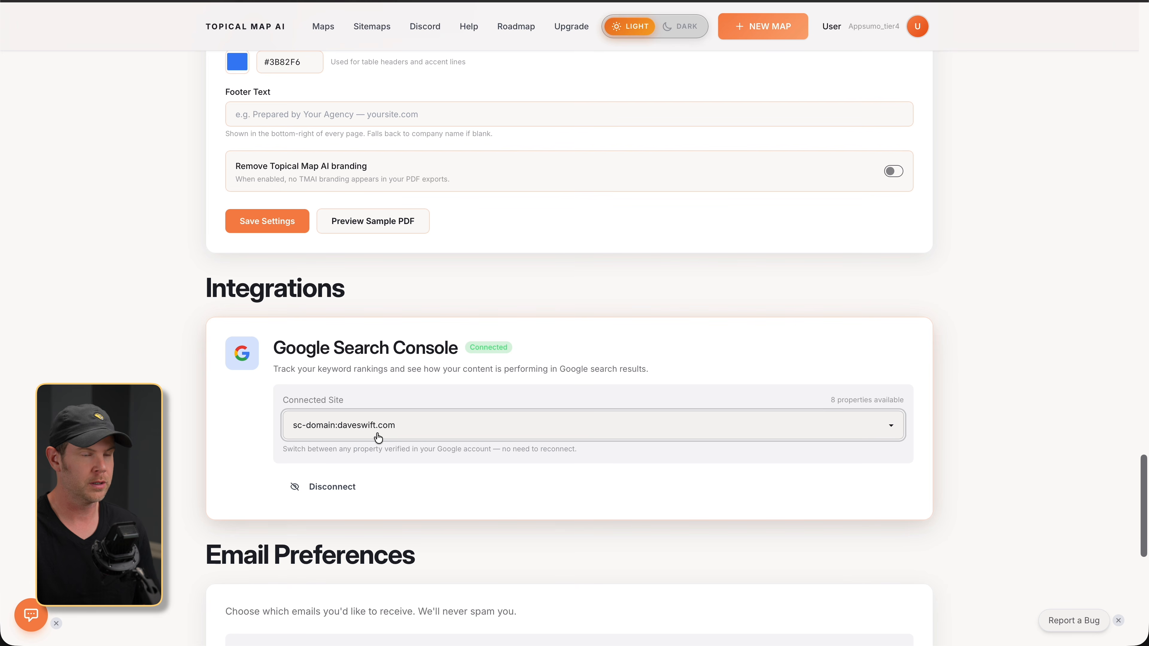
scroll(632, 364, "up", 8)
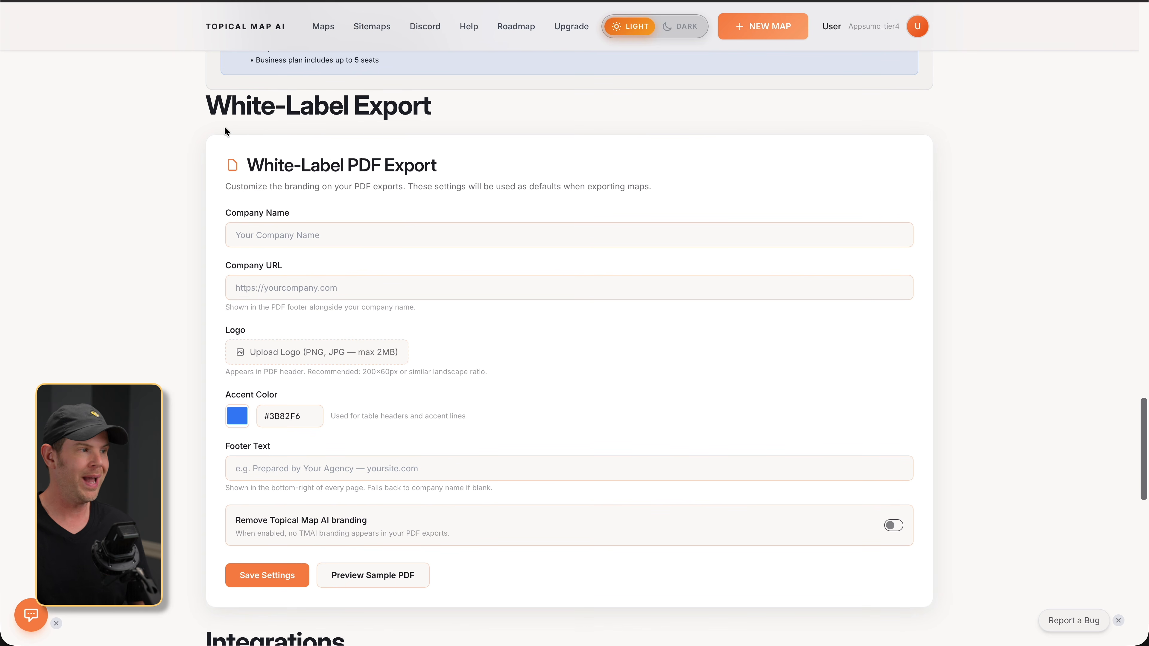
scroll(505, 336, "up", 20)
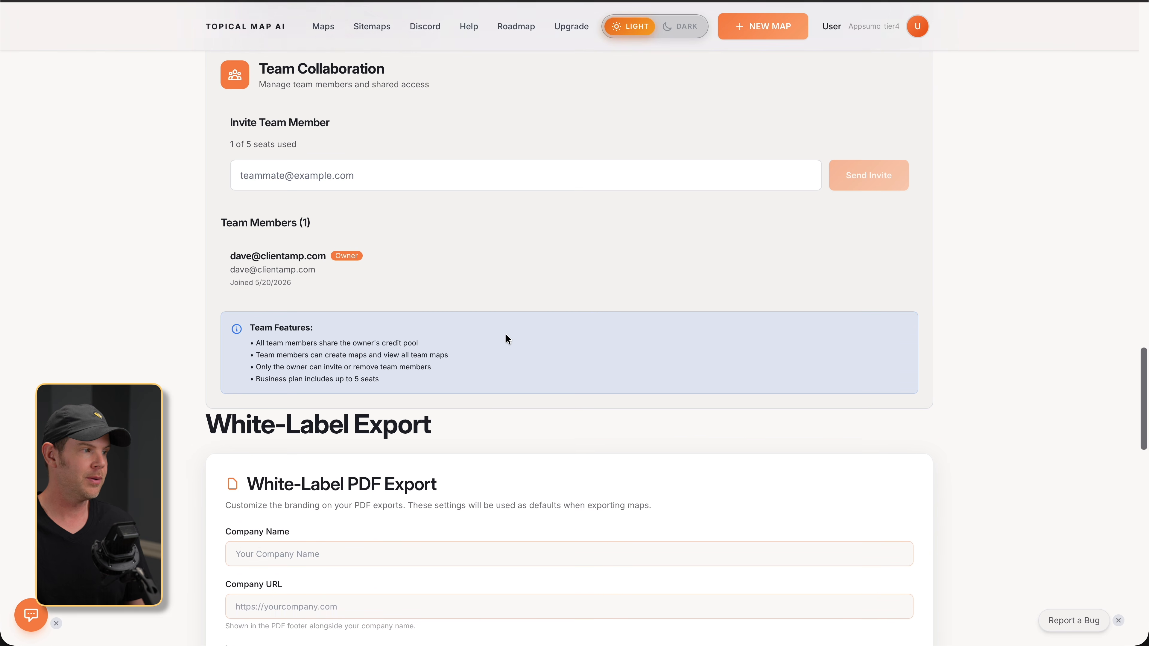
Step: Examine the API Access section, estimated BYOK costs and the SEMrush, Ahrefs and DataForSEO provider settings
scroll(553, 375, "down", 1)
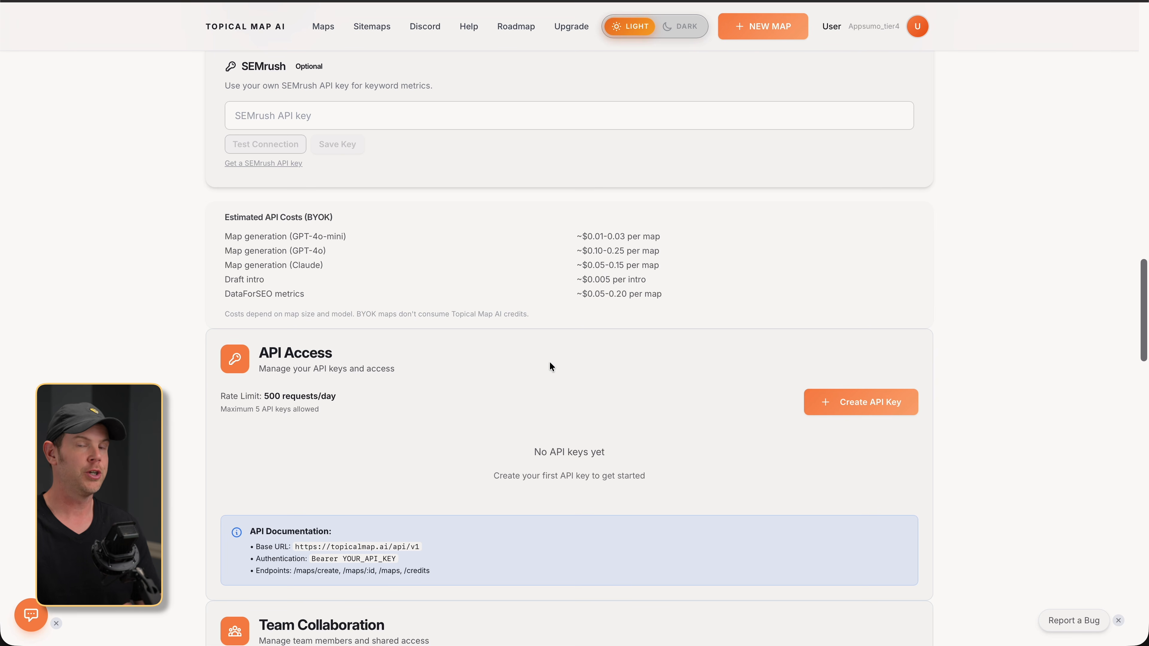
scroll(549, 362, "up", 6)
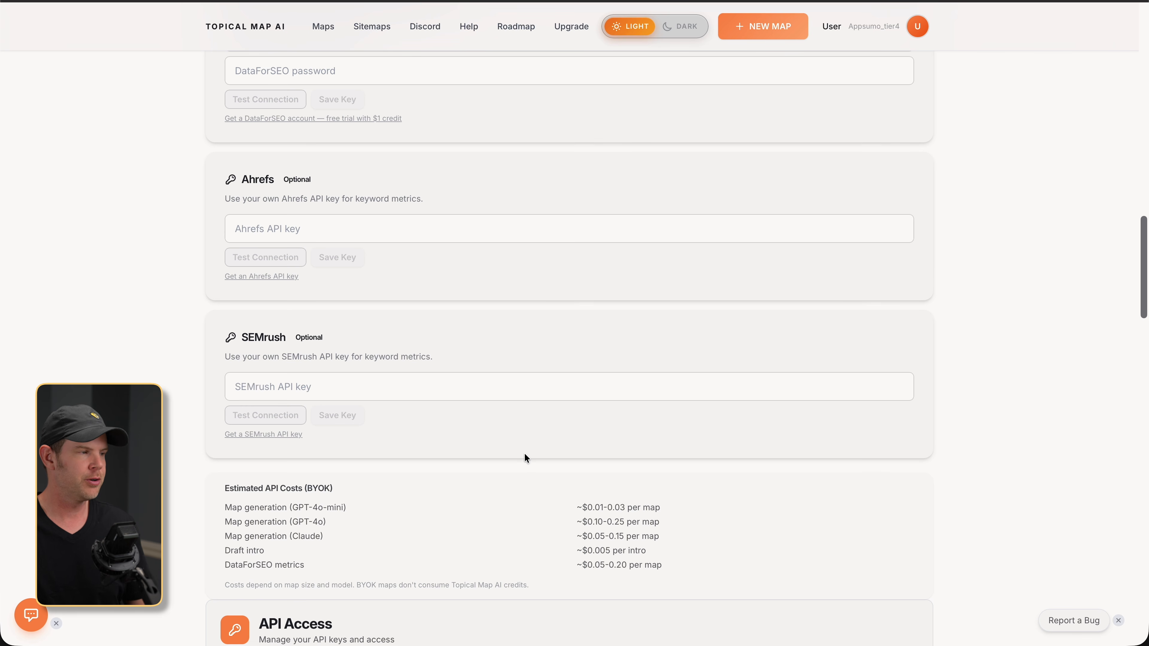
scroll(524, 453, "up", 1)
scroll(524, 457, "up", 2)
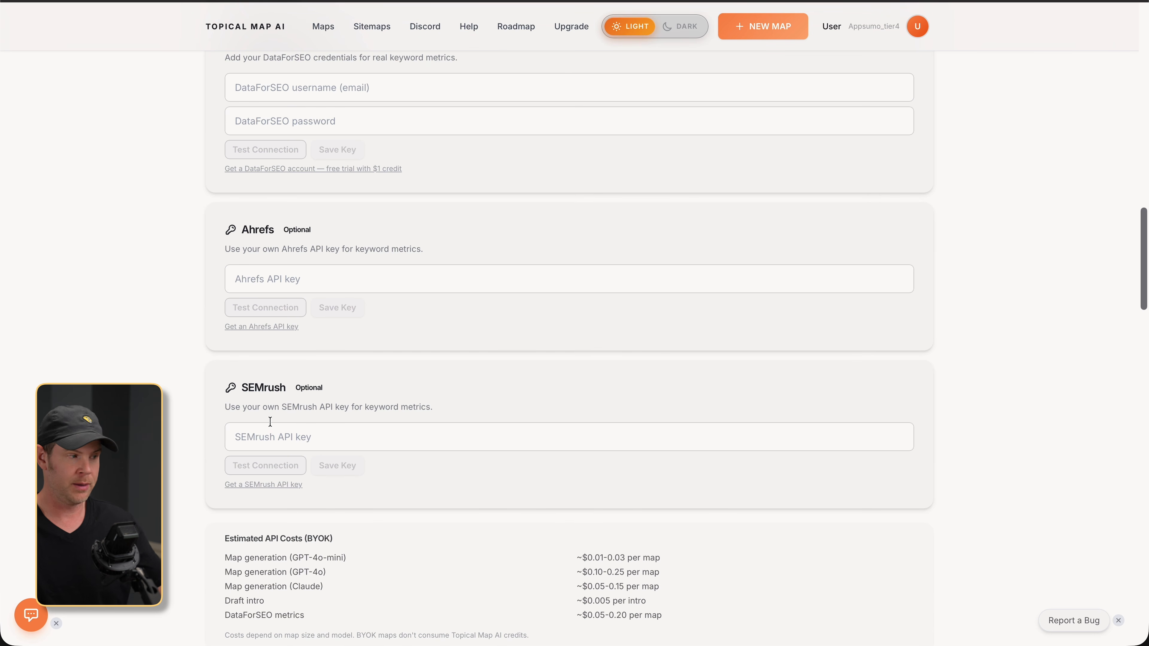
scroll(335, 313, "up", 5)
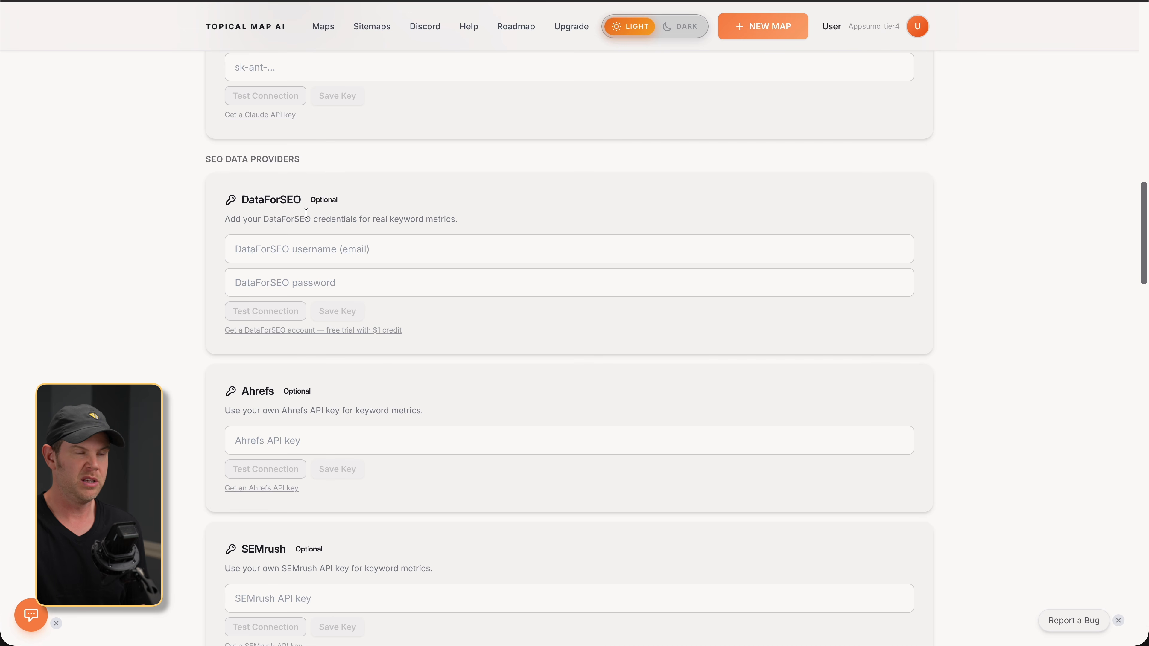
scroll(593, 299, "down", 2)
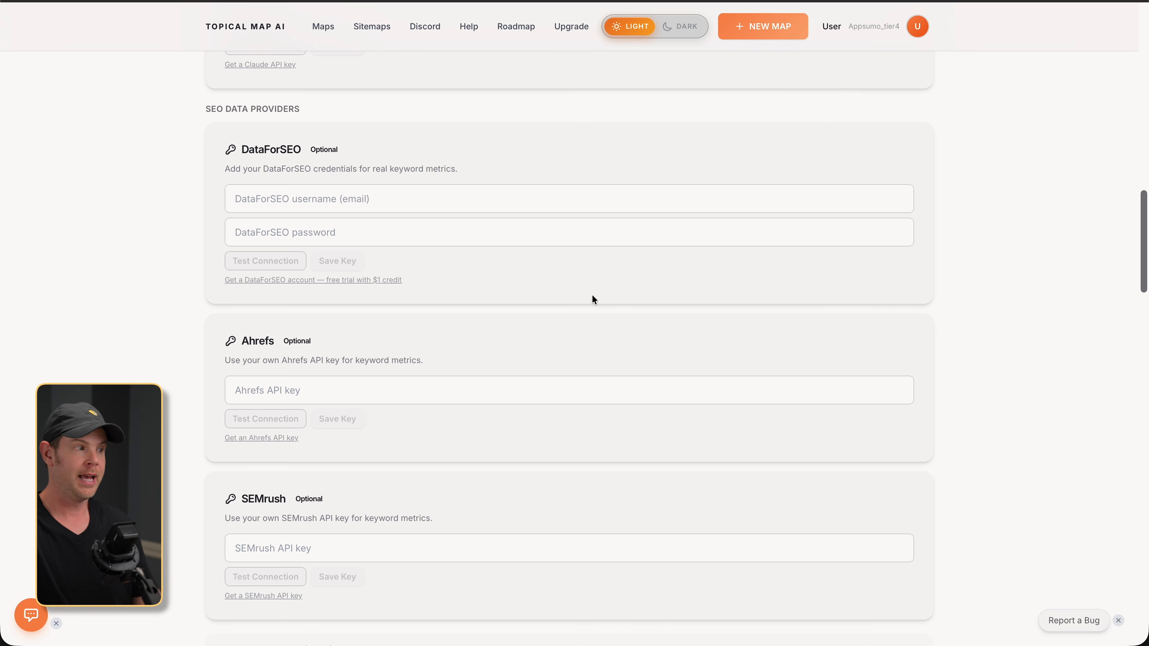
scroll(251, 210, "up", 10)
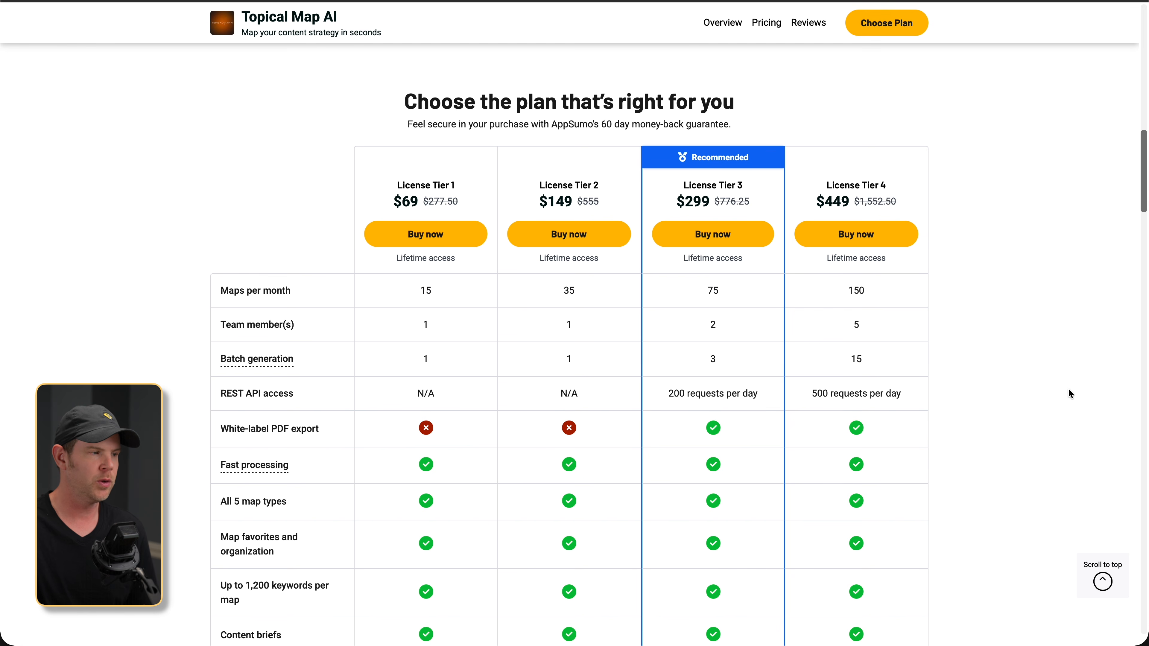
Step: Compare the features and limits of License Tiers 1 to 4 in the Topical Map AI plan table on AppSumo
scroll(1067, 394, "down", 2)
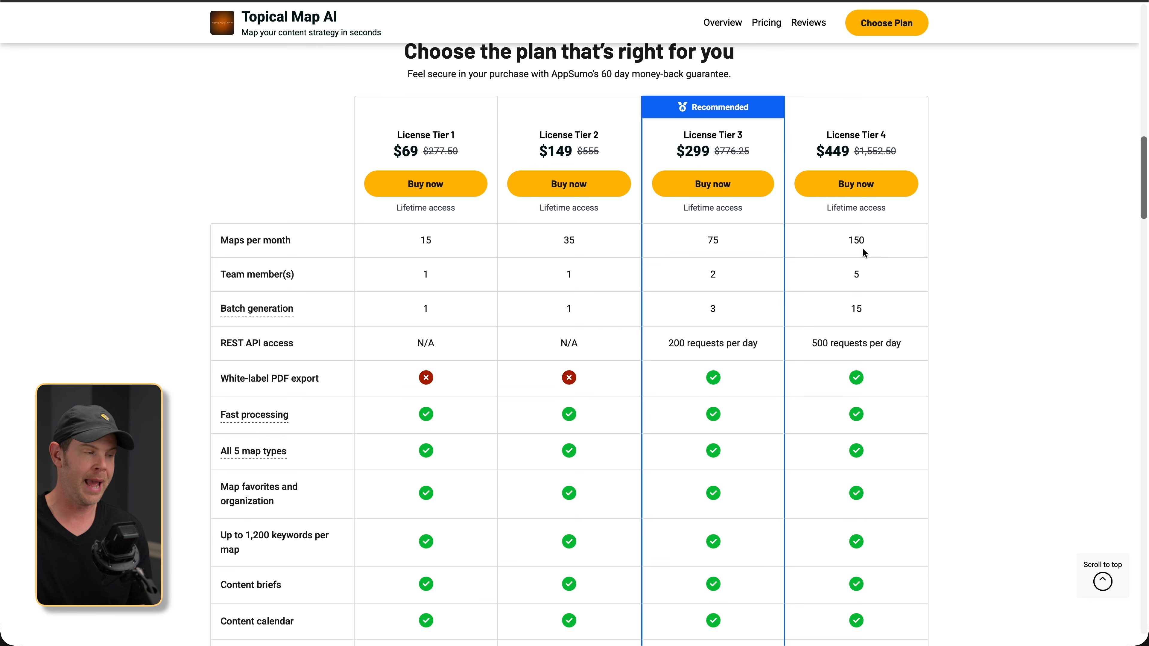
scroll(999, 516, "up", 1)
scroll(999, 515, "down", 3)
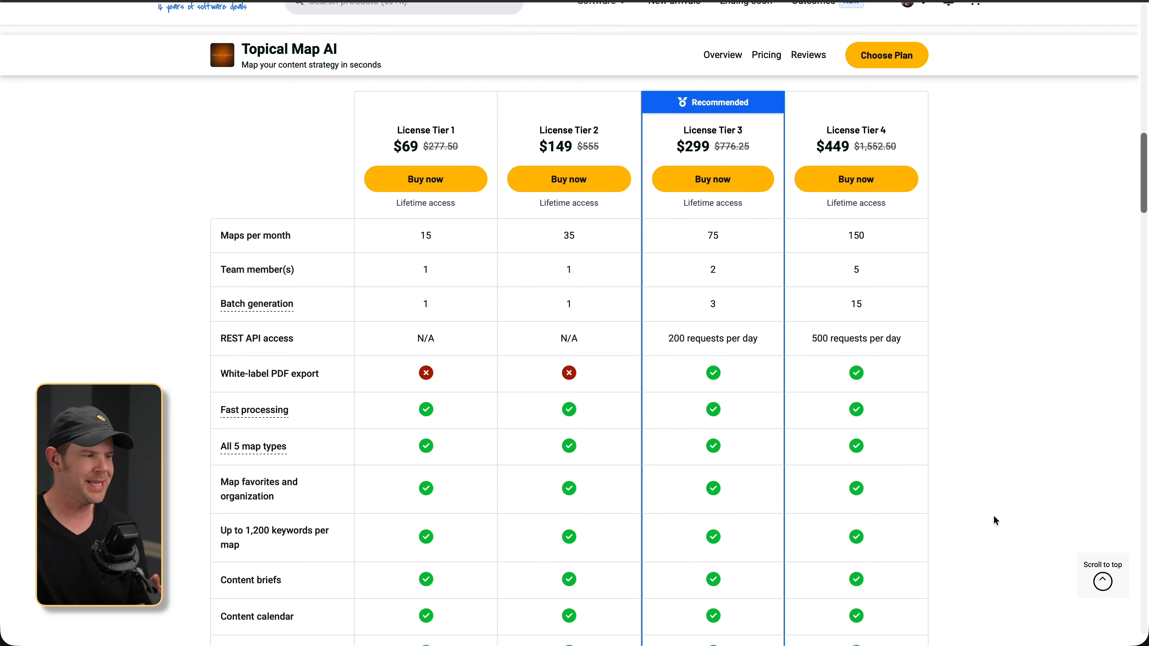
scroll(993, 515, "up", 1)
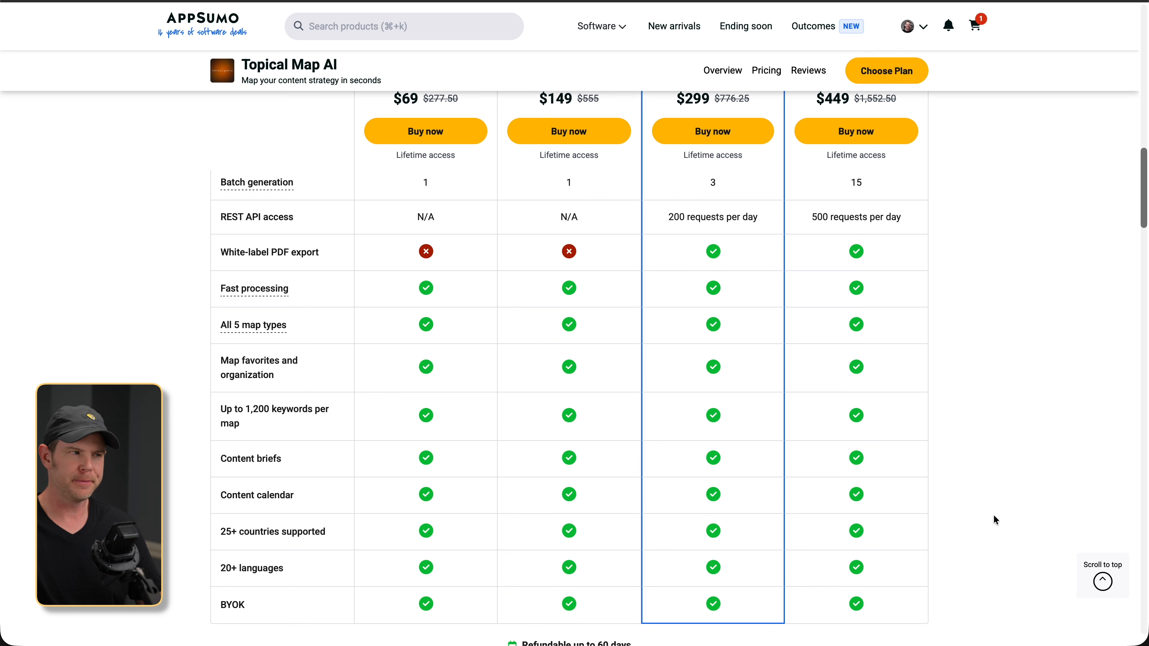
scroll(993, 515, "up", 1)
scroll(994, 515, "up", 2)
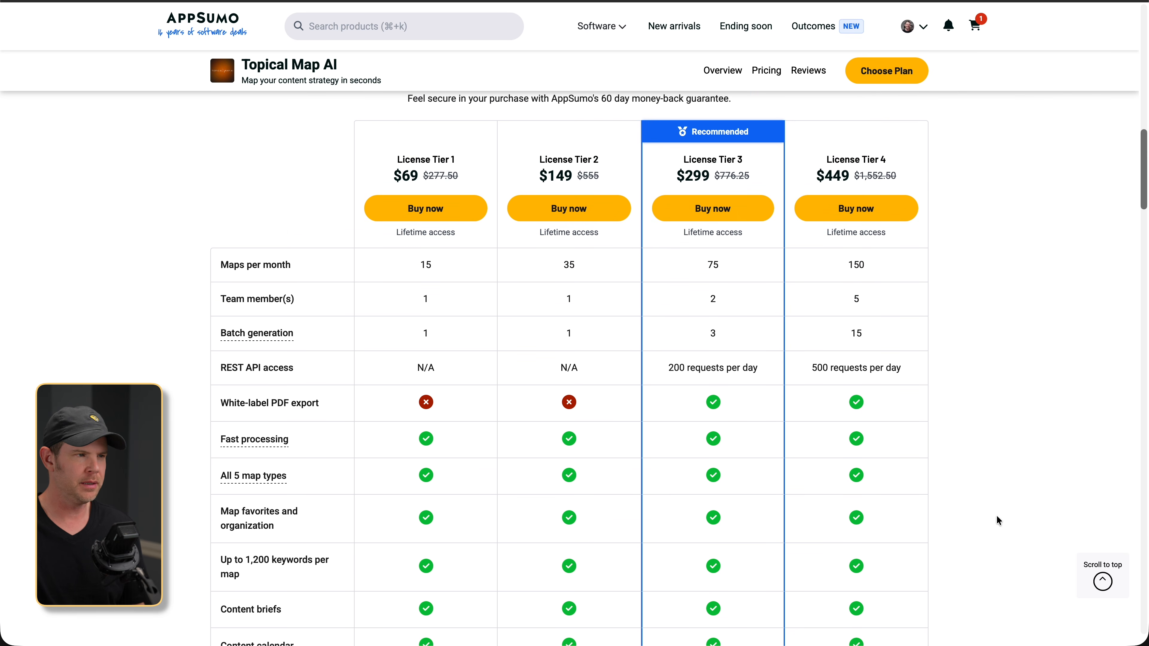